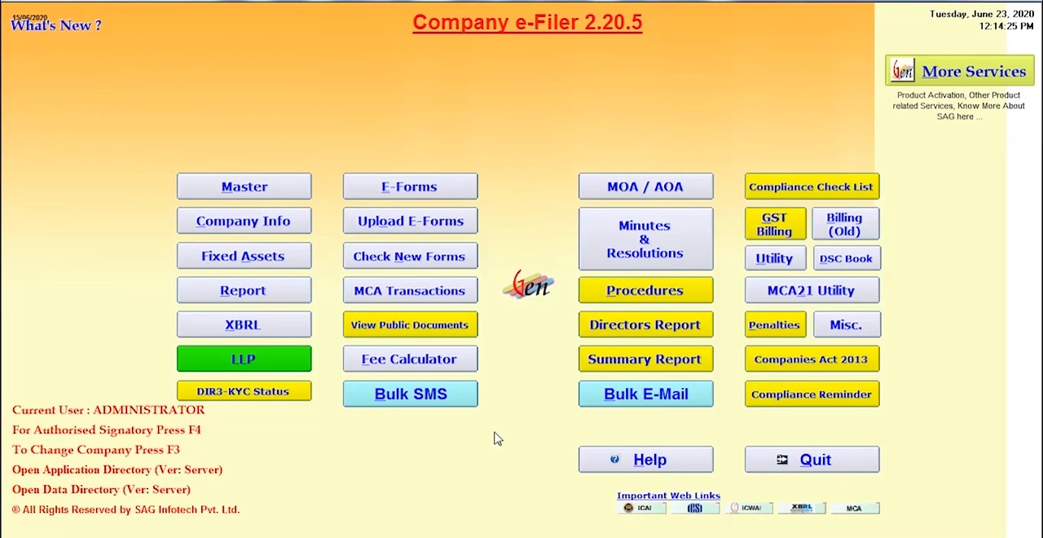
- Start a new company master record, enter the company's CIN, and prefill its details from it
left_click(272, 197)
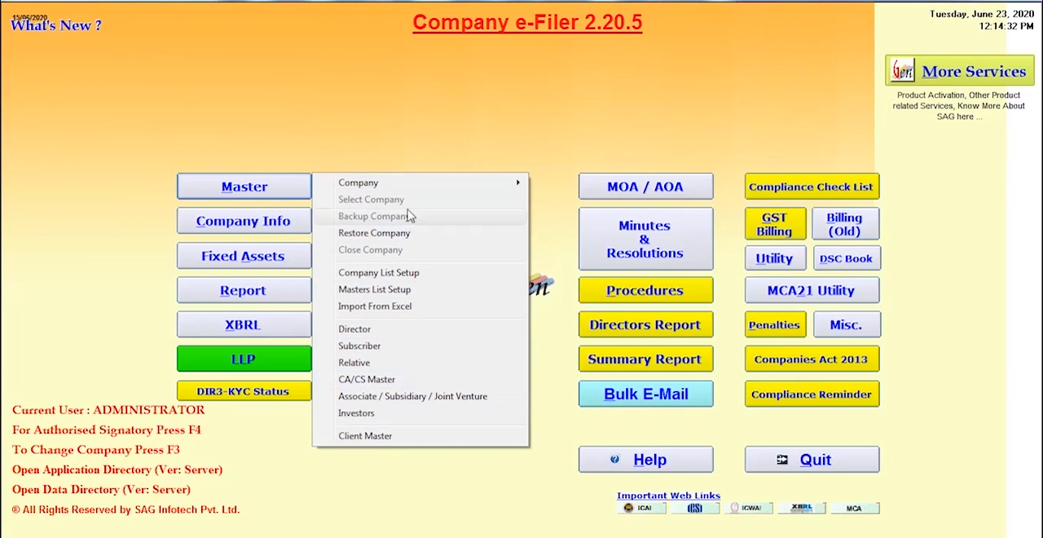
mouse_move(410, 181)
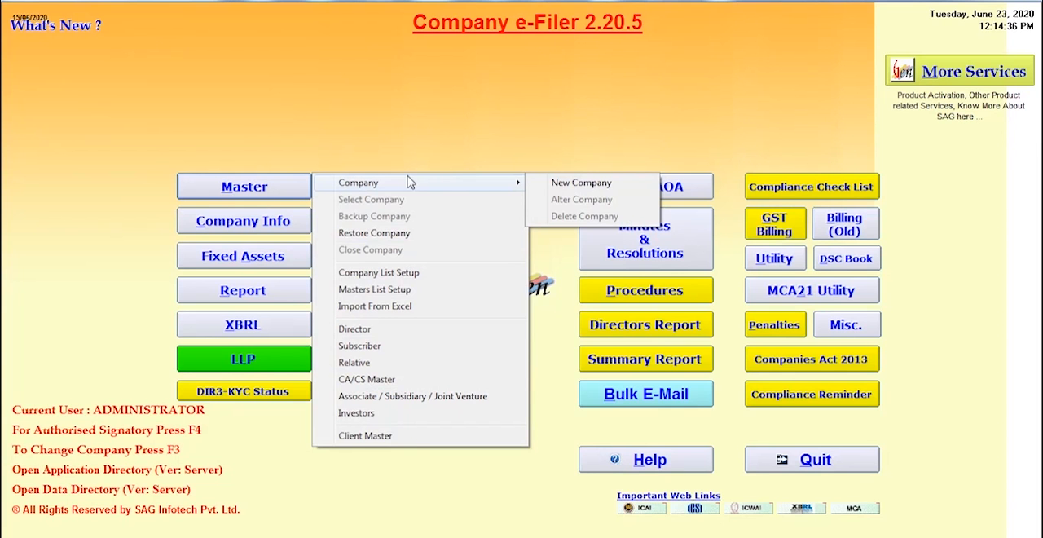
left_click(554, 187)
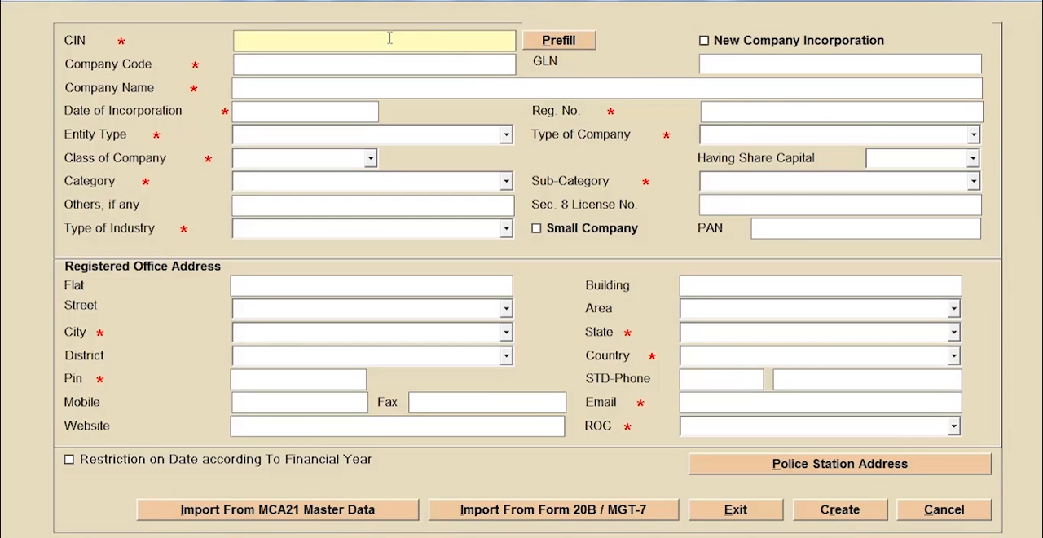
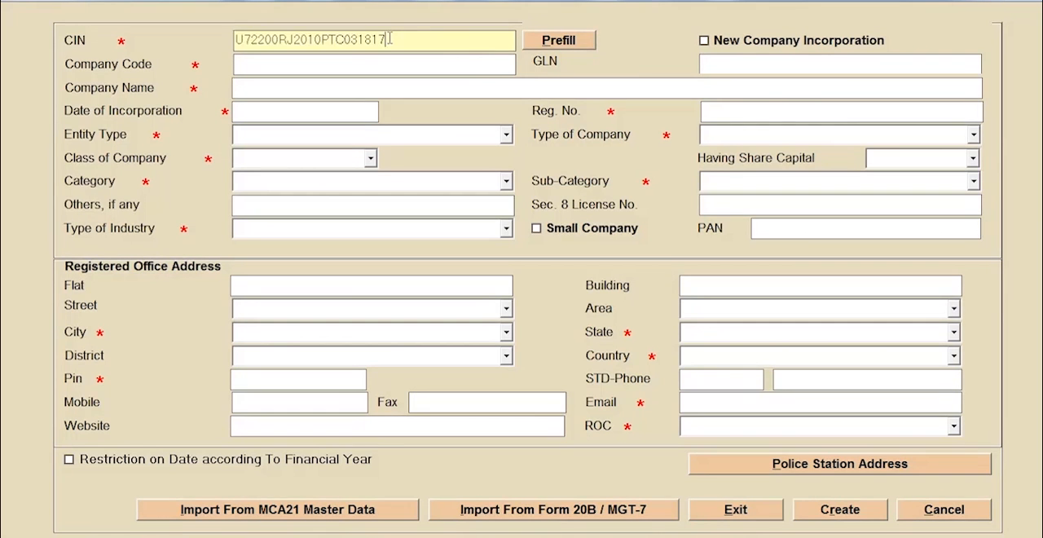
left_click(558, 40)
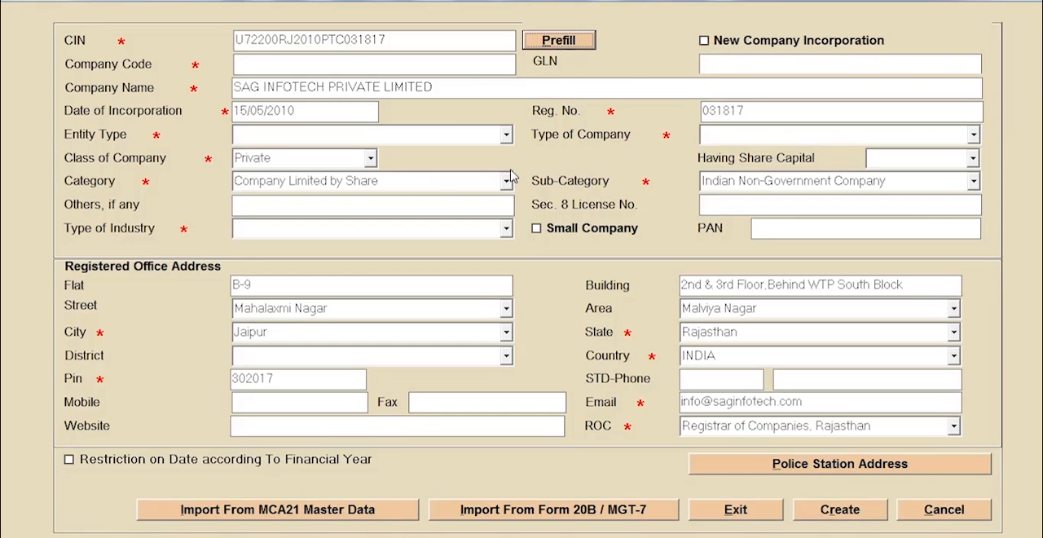
- Set the company code to 01, entity type to Company, and type of industry to Commercial and Industrial (C&I) Company
left_click(444, 65)
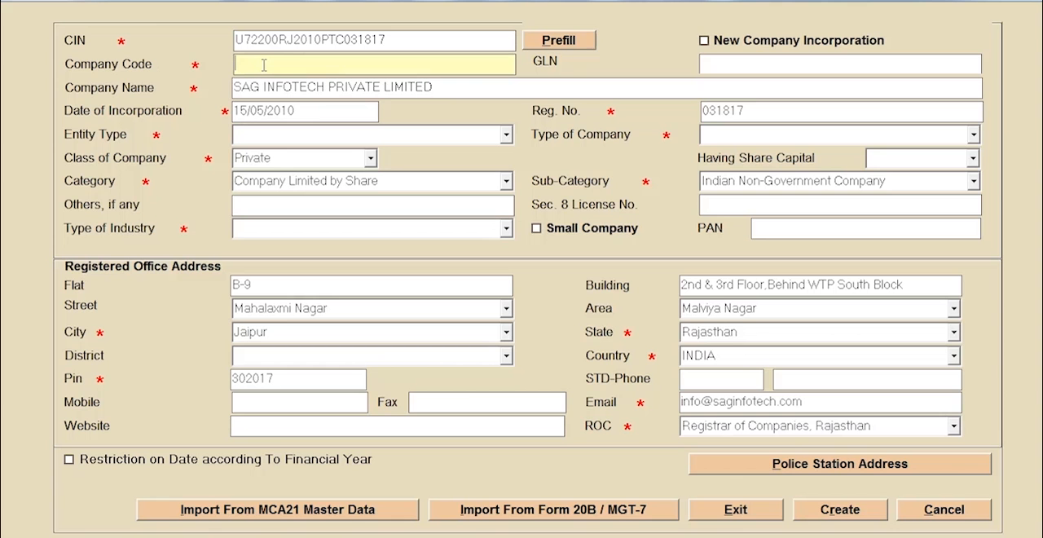
type("01")
left_click(504, 135)
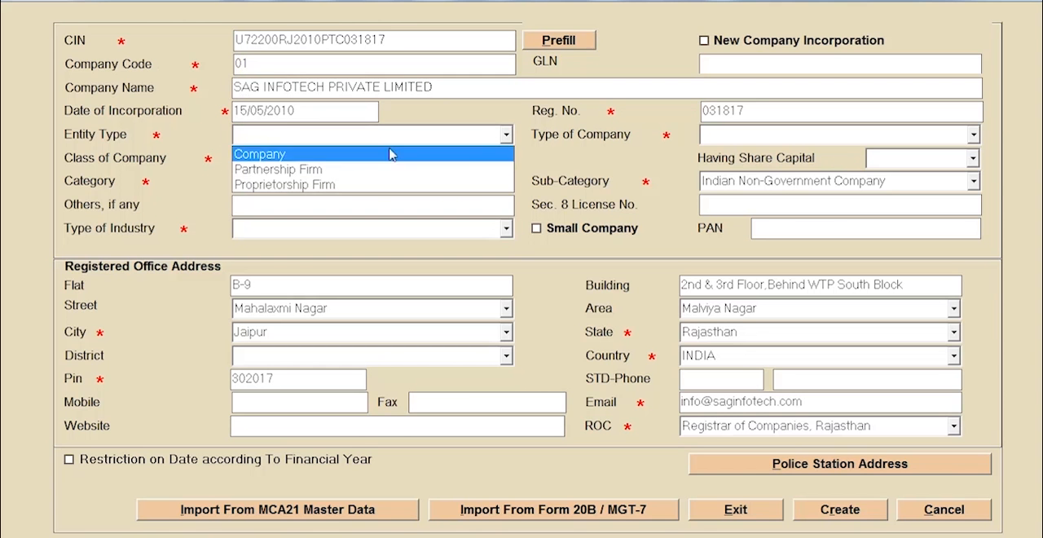
left_click(390, 155)
left_click(505, 229)
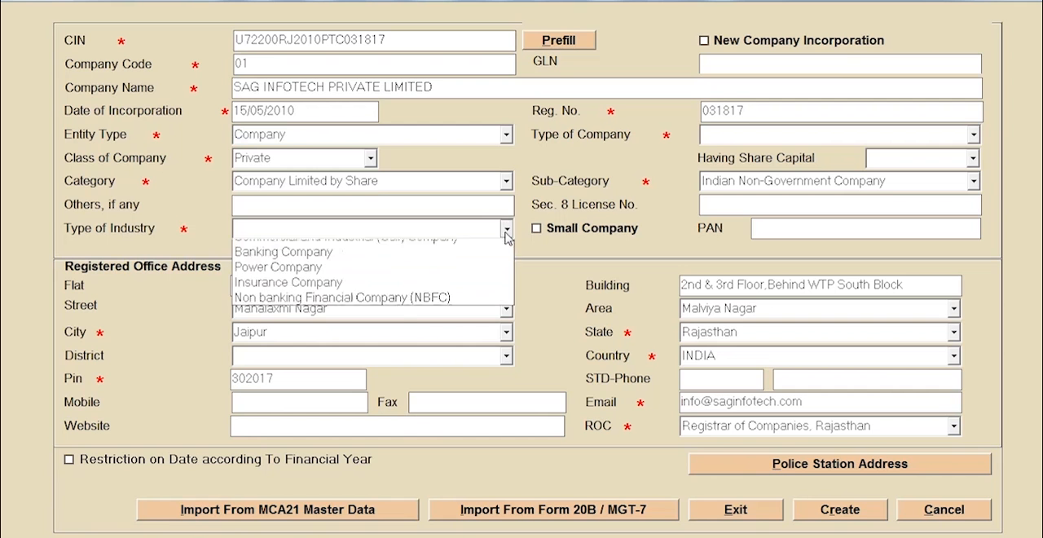
left_click(425, 244)
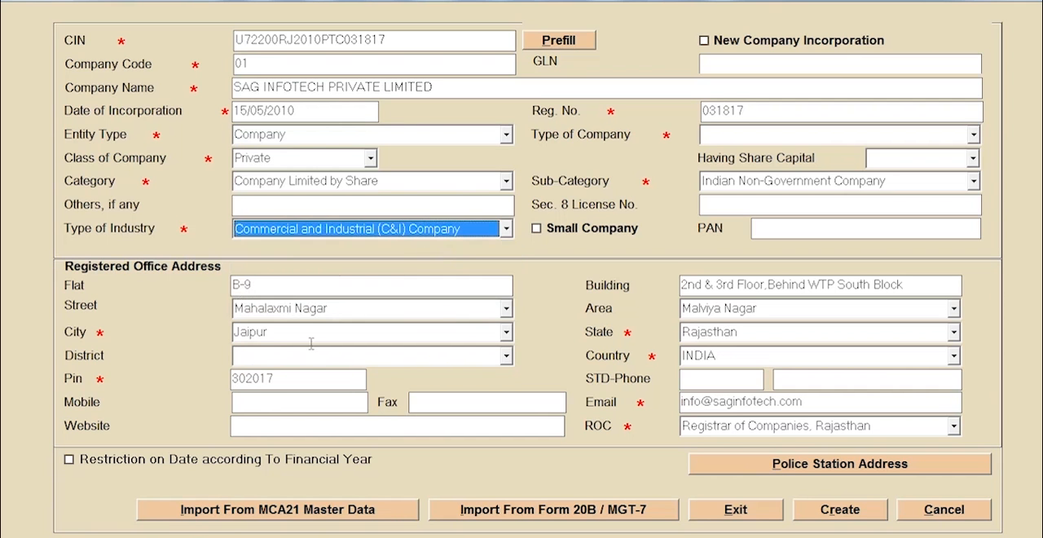
- Complete the form with district Jaipur, type Existing Company, share capital Yes and Small Company, and create the company
left_click(506, 356)
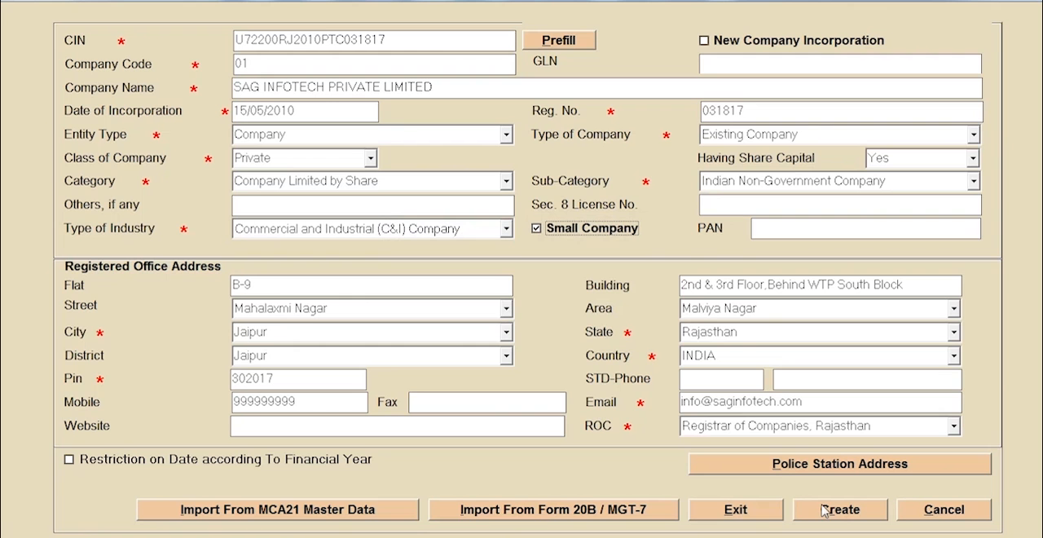
left_click(704, 40)
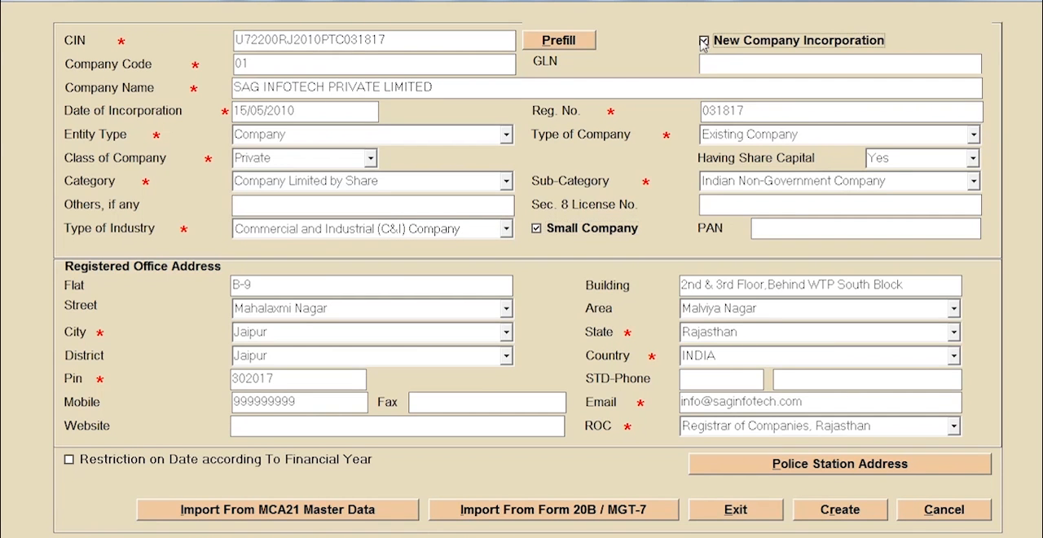
left_click(703, 41)
left_click(839, 518)
- Start a new director master record, enter the director's DIN, and prefill the remaining details
left_click(242, 194)
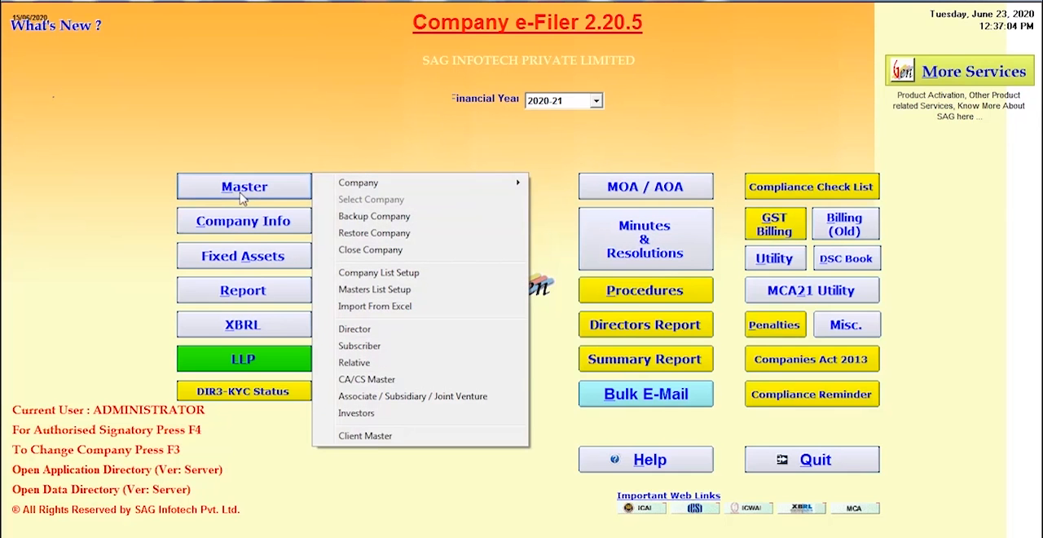
left_click(422, 338)
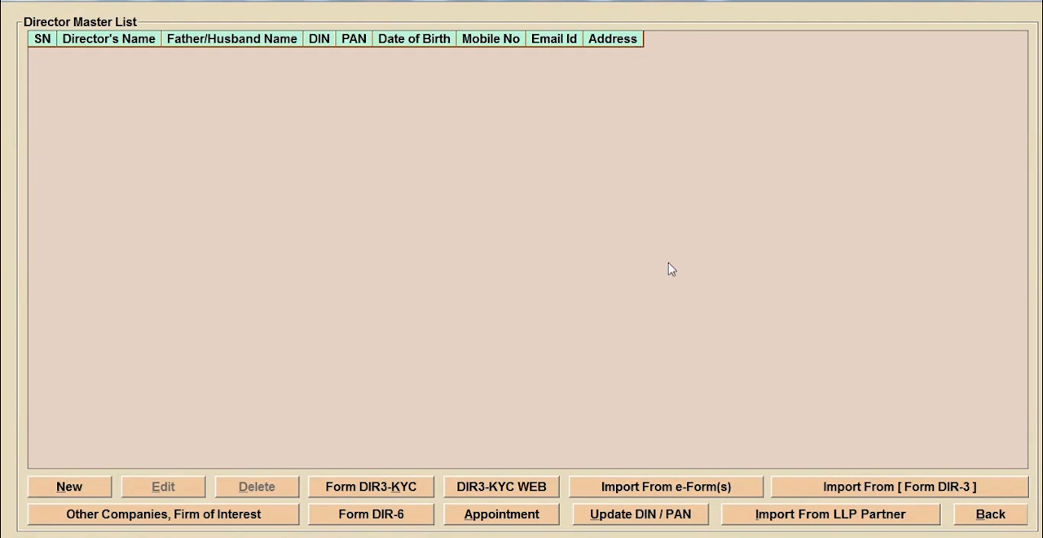
left_click(99, 485)
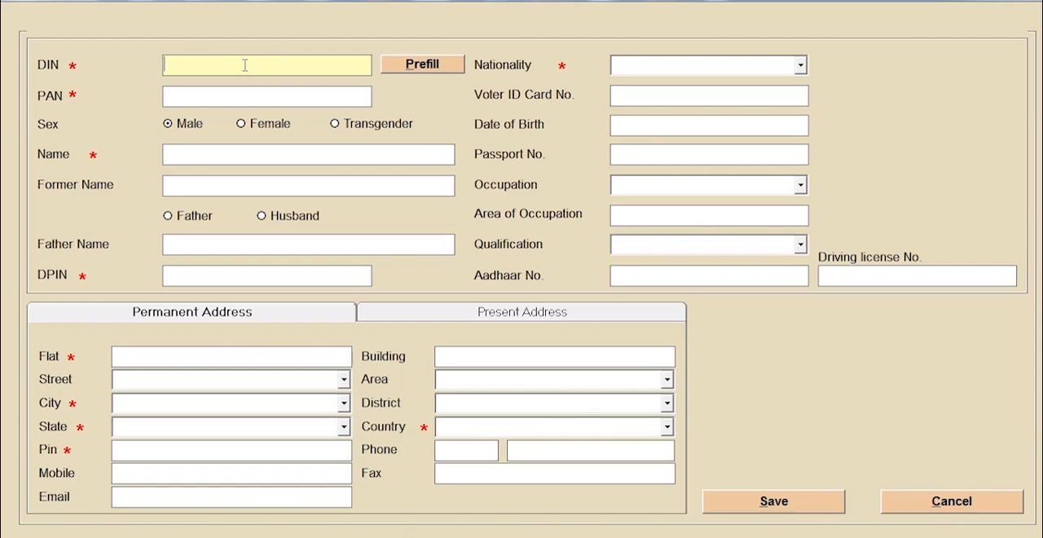
left_click(436, 64)
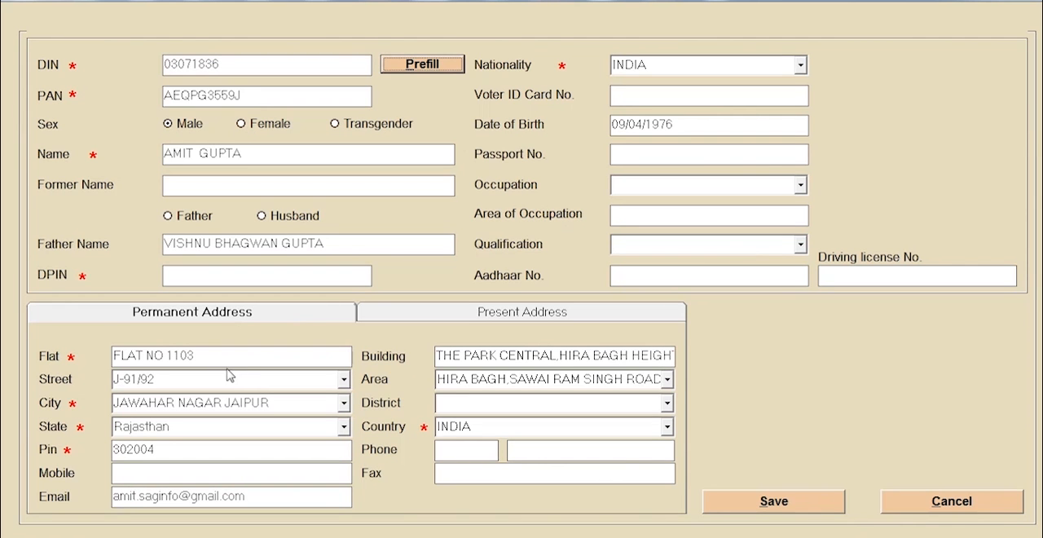
- Set the director's present address to match the permanent address and save the director record
left_click(545, 318)
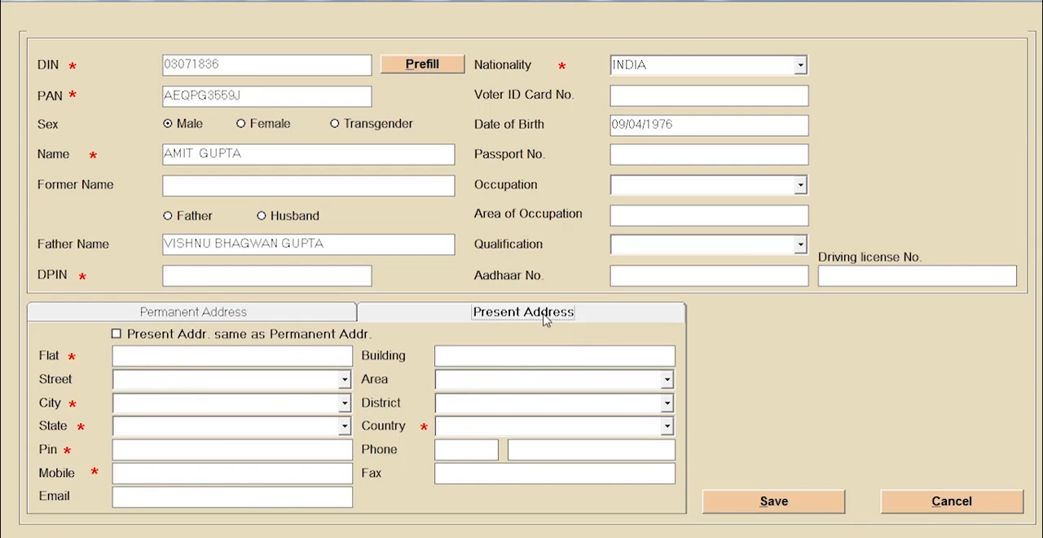
left_click(117, 334)
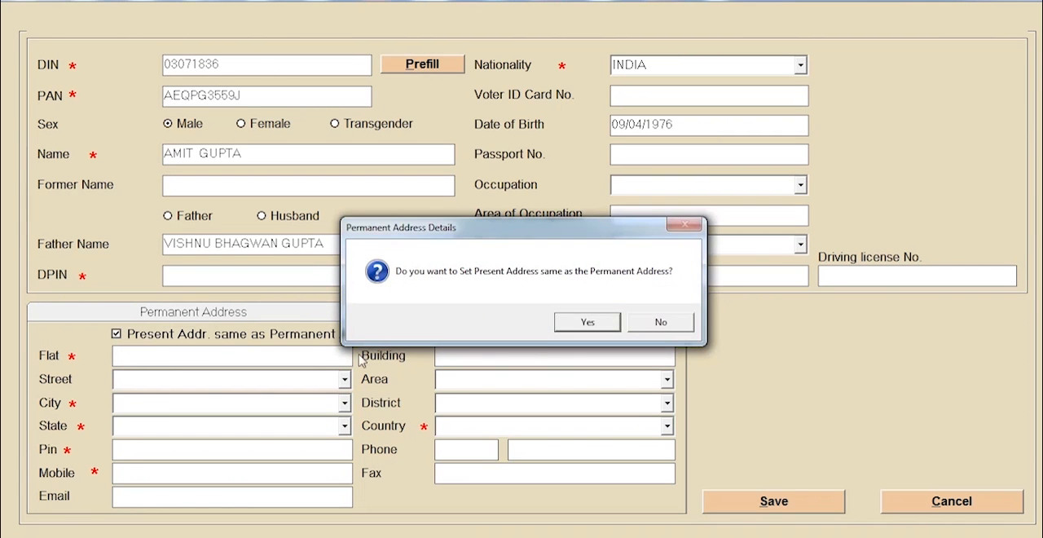
left_click(592, 322)
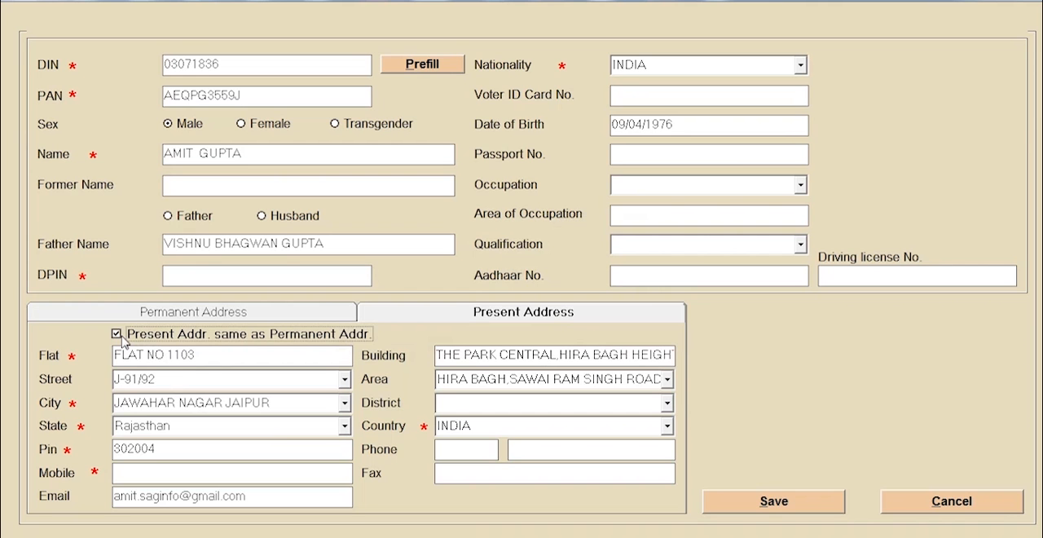
left_click(771, 505)
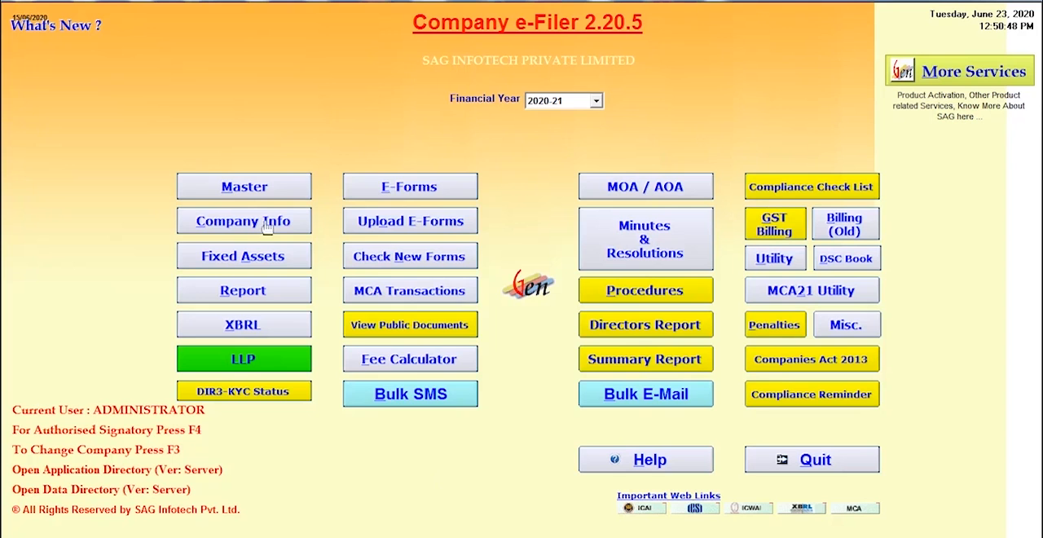
- Open the CA/CS master and filter the firm list to CA
left_click(242, 189)
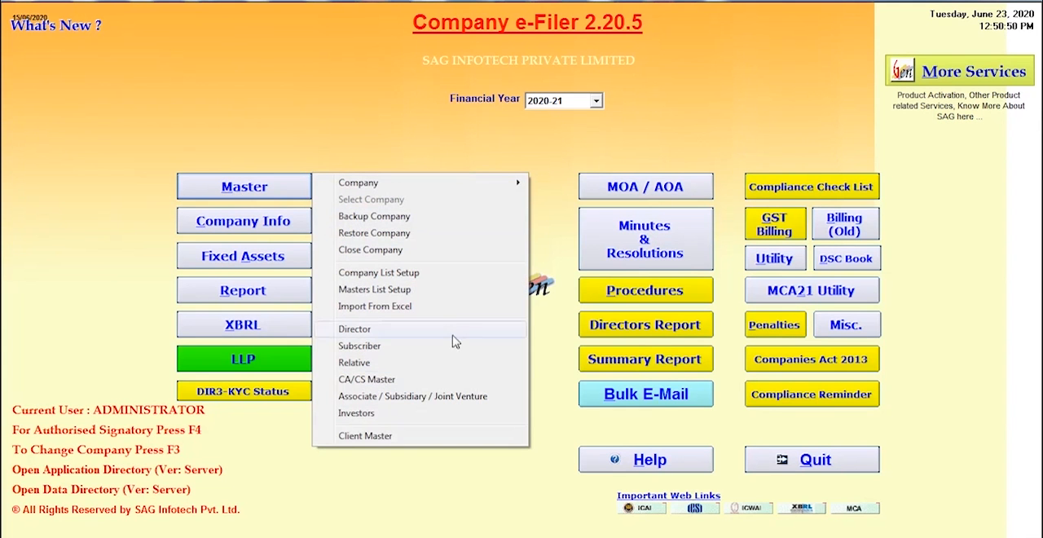
left_click(400, 379)
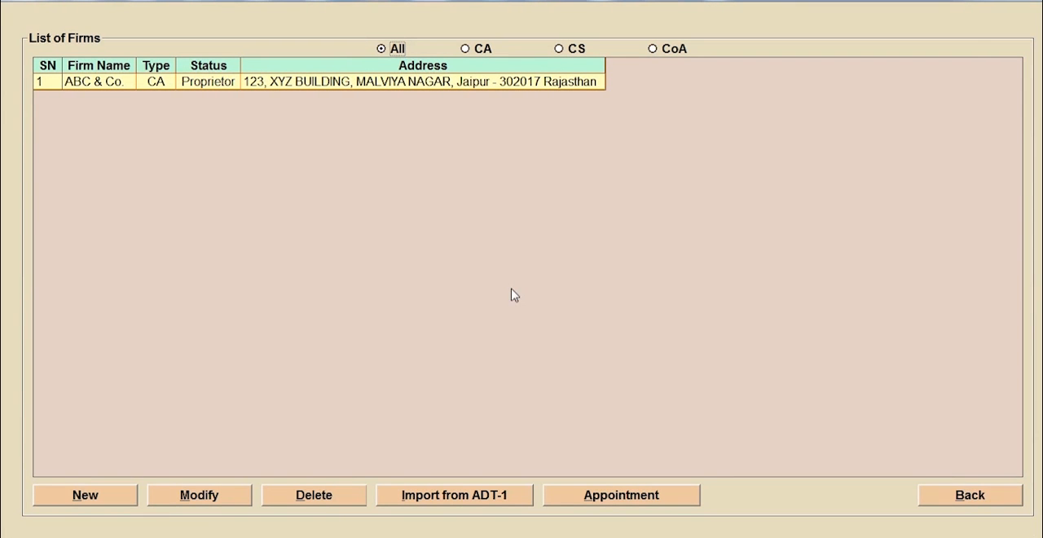
left_click(466, 50)
left_click(110, 495)
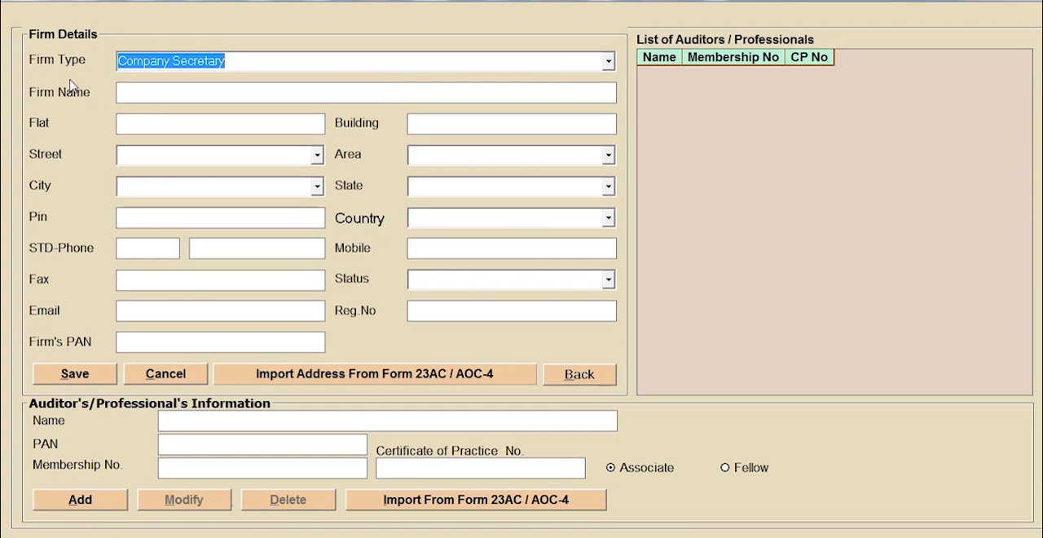
left_click(613, 62)
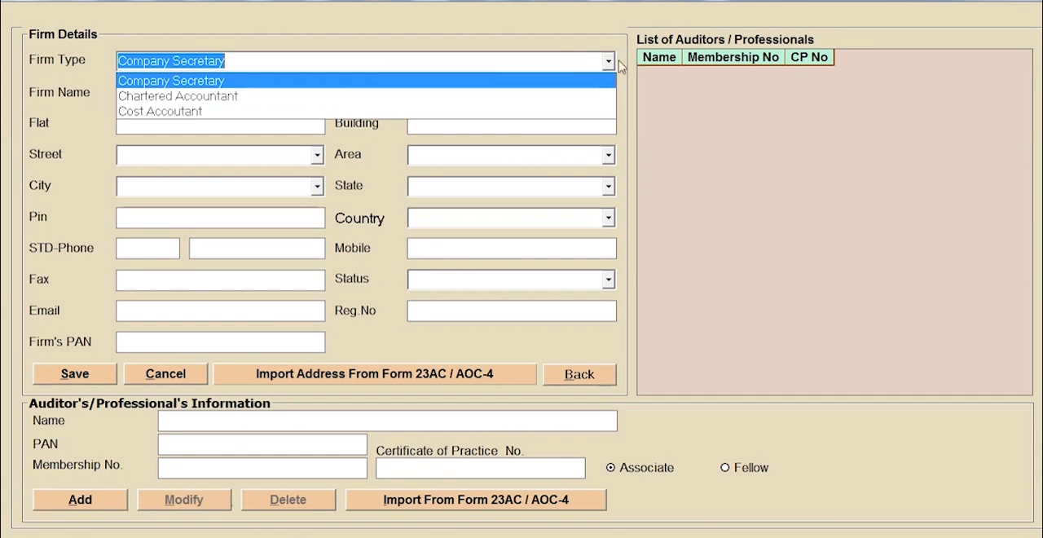
left_click(293, 85)
left_click(212, 93)
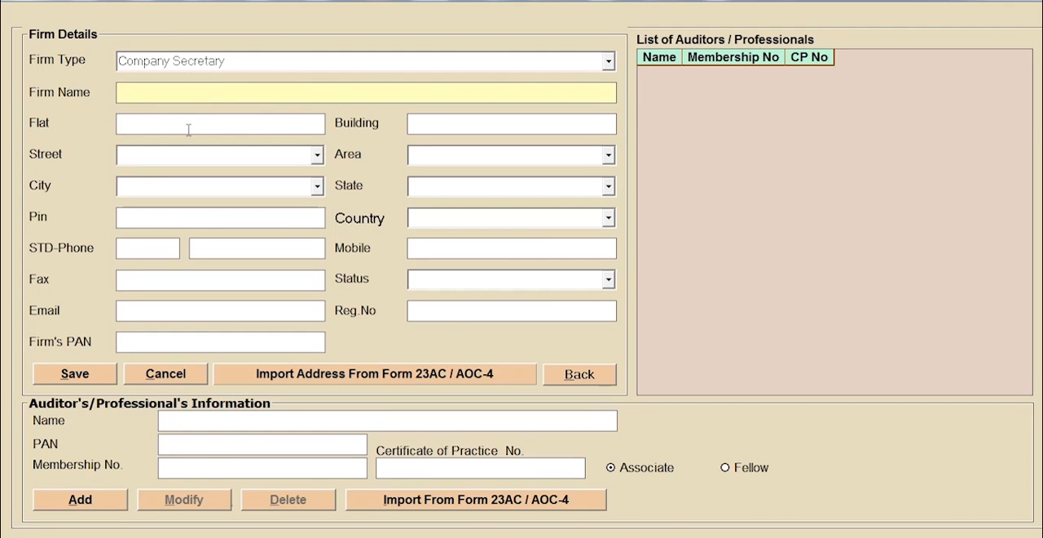
left_click(580, 374)
left_click(497, 323)
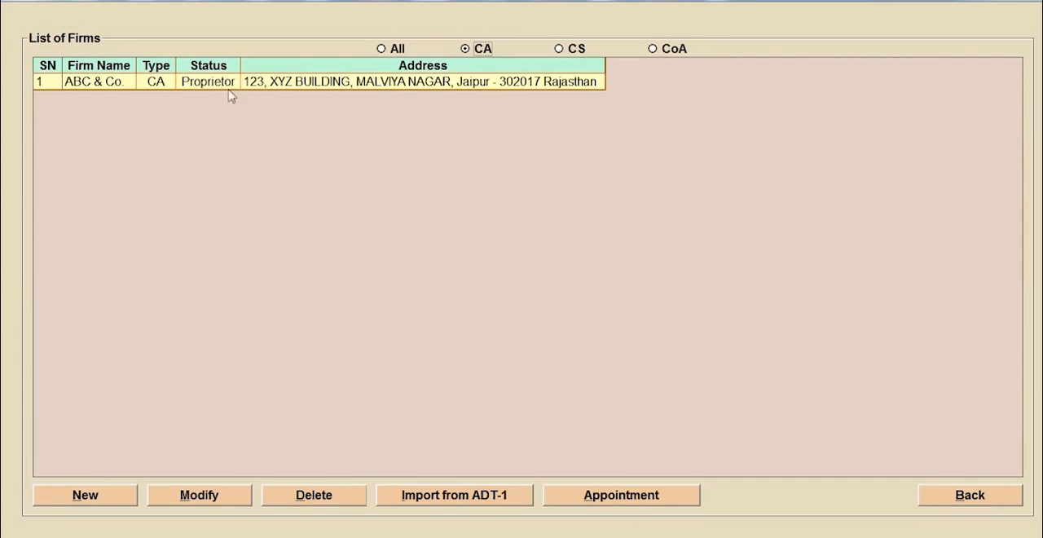
- In the ABC & Co. firm record, add an associate auditor with name, PAN, membership and practice certificate numbers, and save the firm
double_click(221, 84)
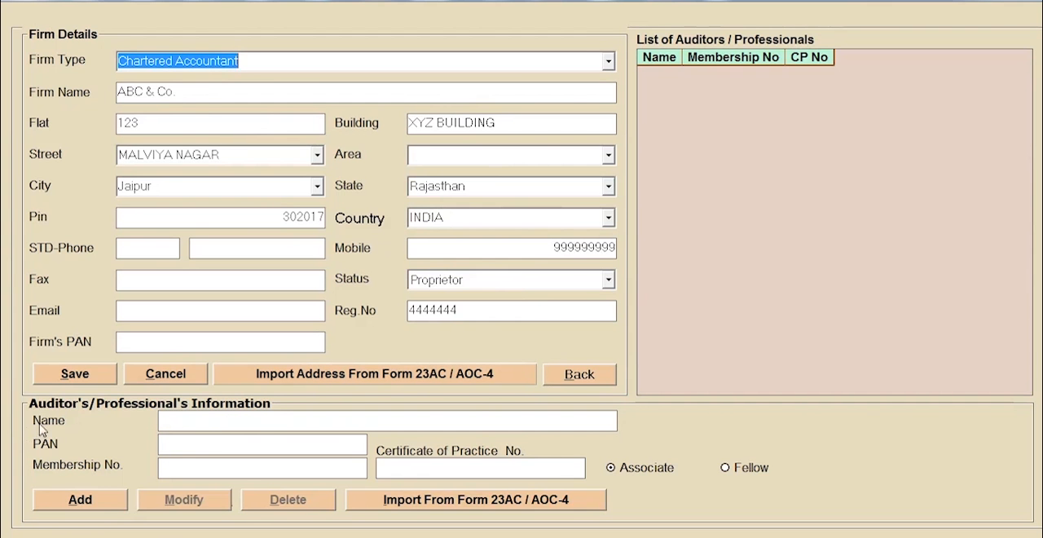
left_click(109, 499)
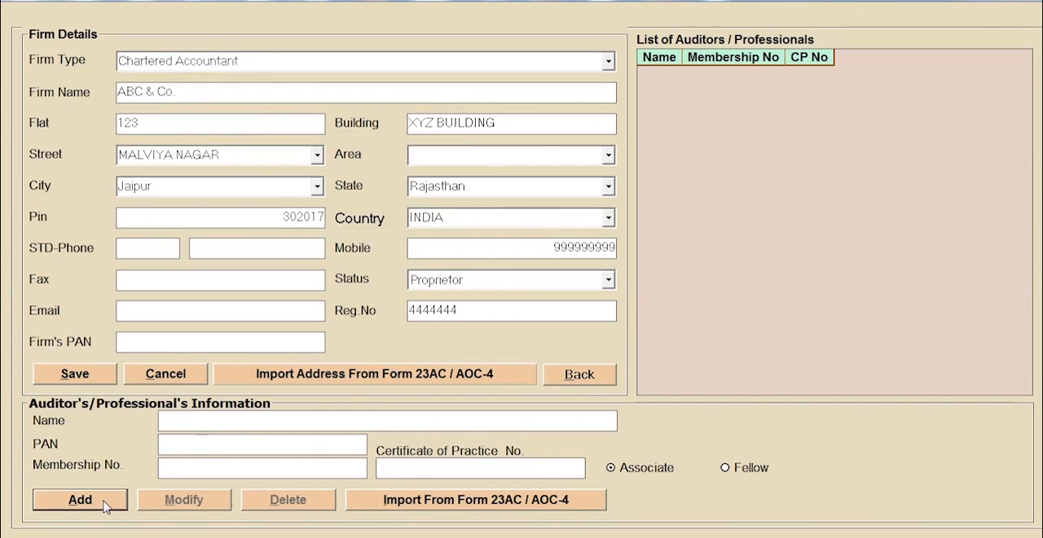
key("Return")
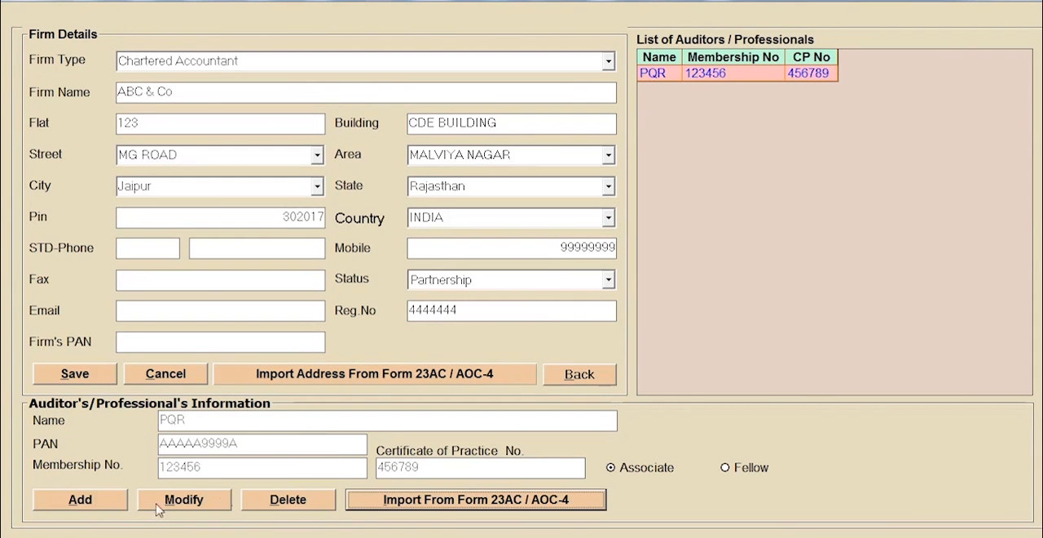
left_click(100, 379)
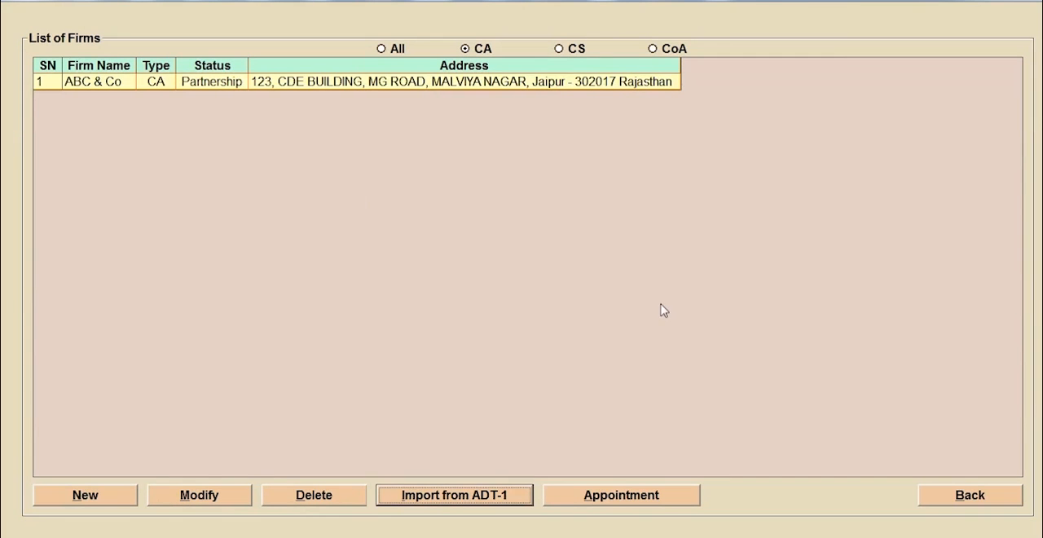
left_click(228, 89)
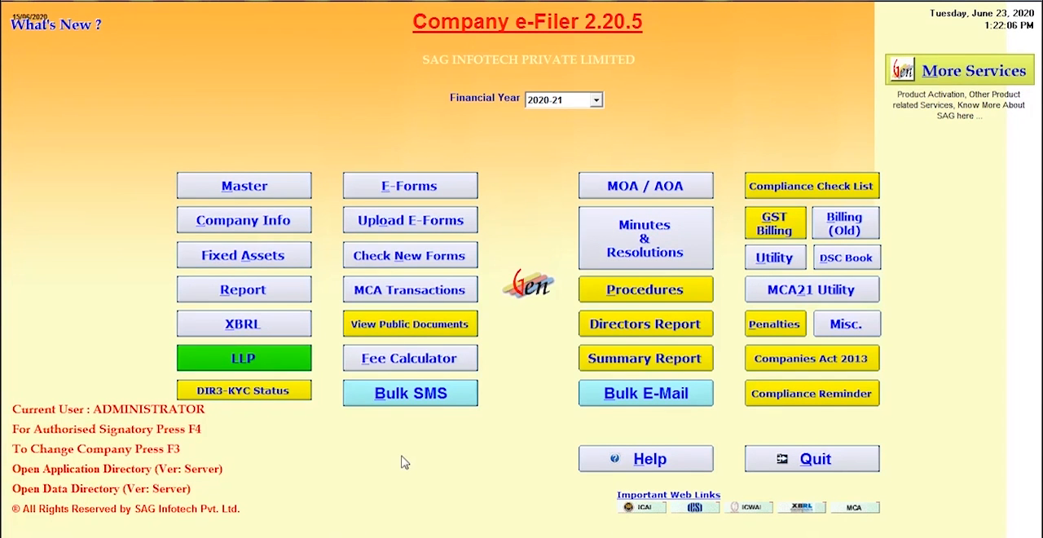
- Start a new authorised share capital entry in the company's information, with share type Equity and rights With Voting Right
left_click(285, 227)
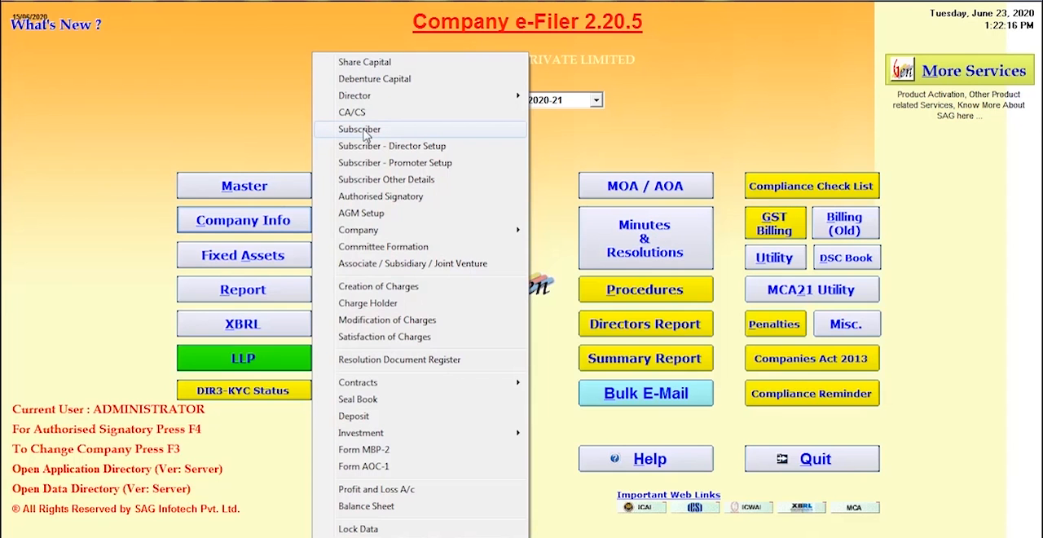
left_click(366, 65)
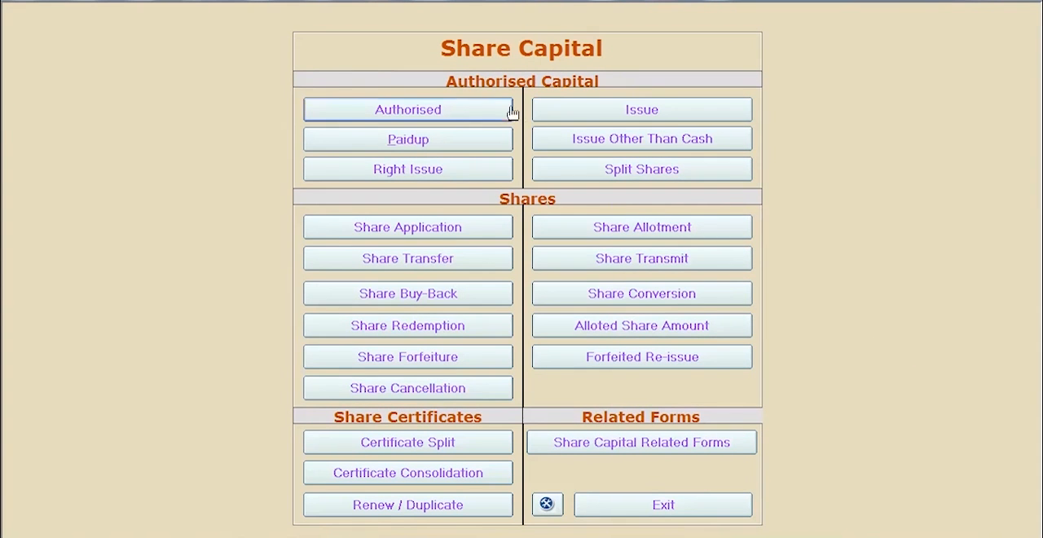
left_click(469, 109)
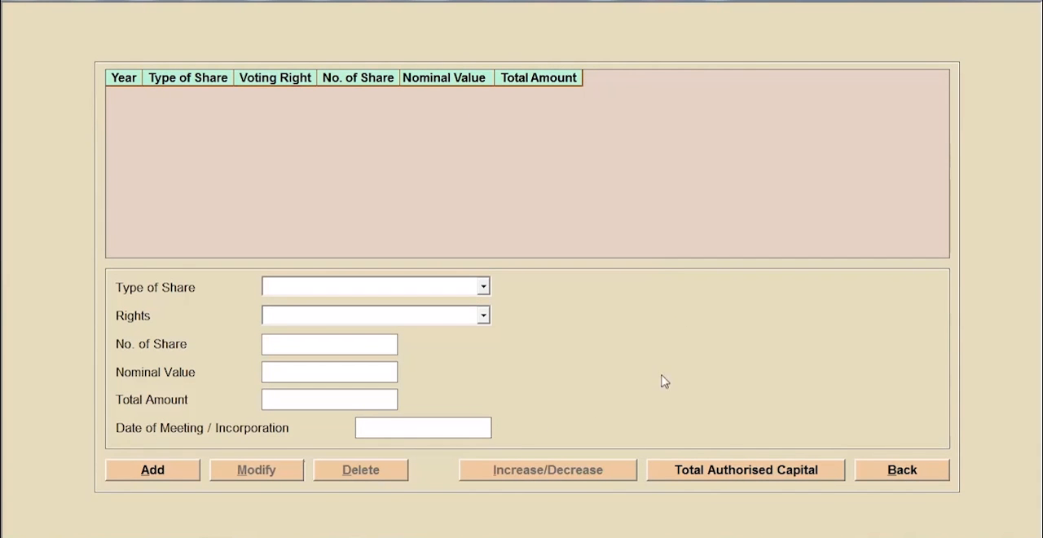
left_click(159, 478)
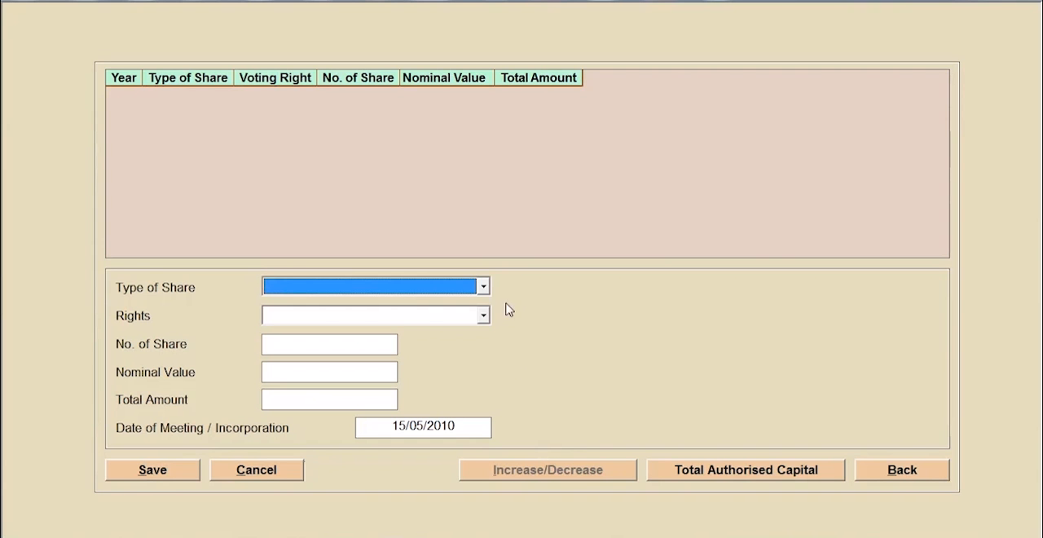
left_click(484, 287)
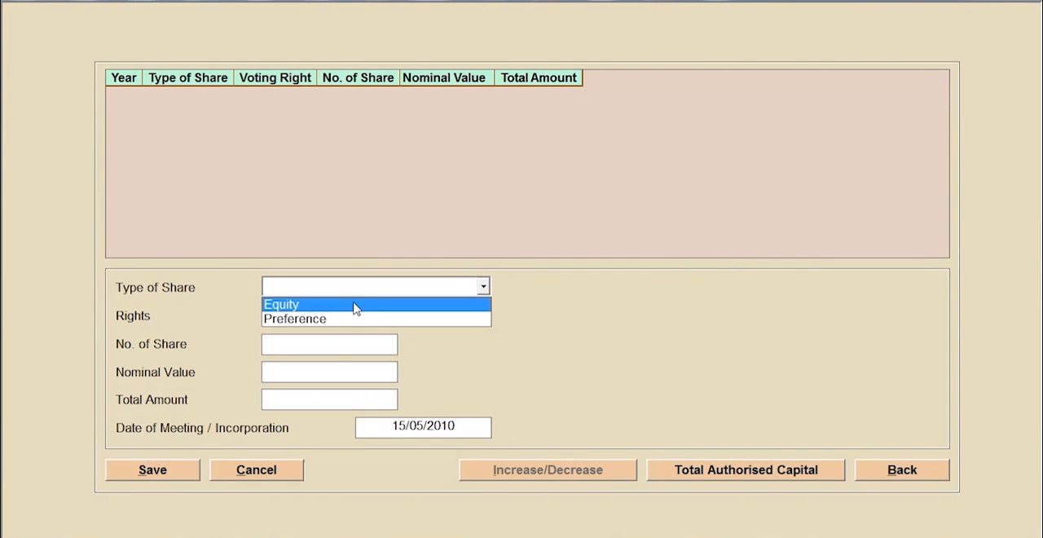
left_click(354, 305)
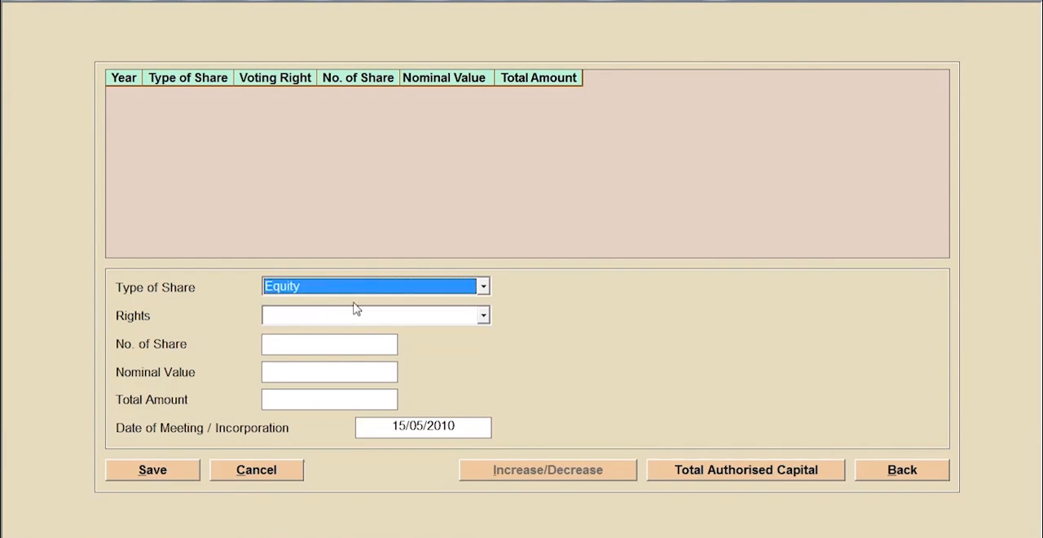
left_click(320, 316)
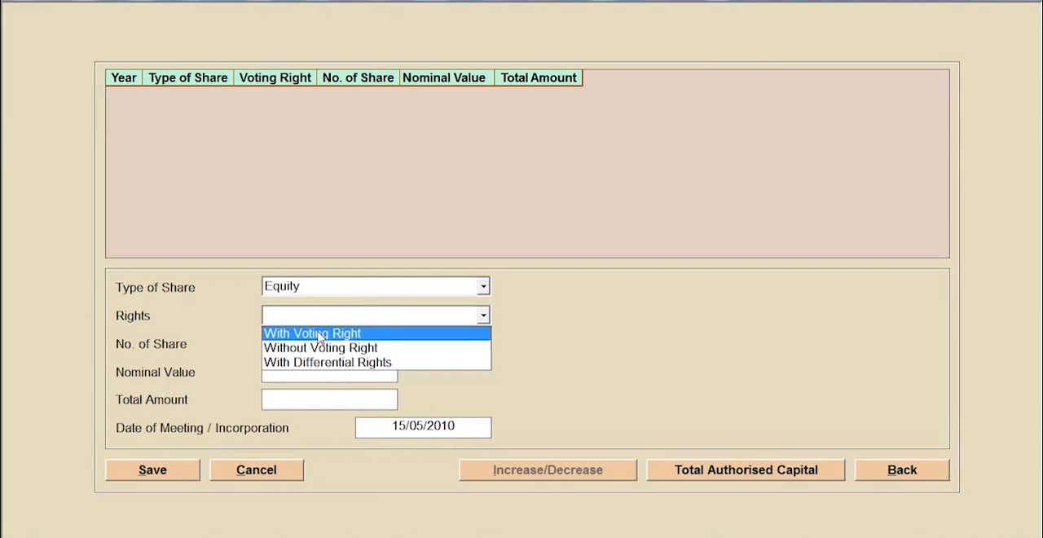
left_click(319, 335)
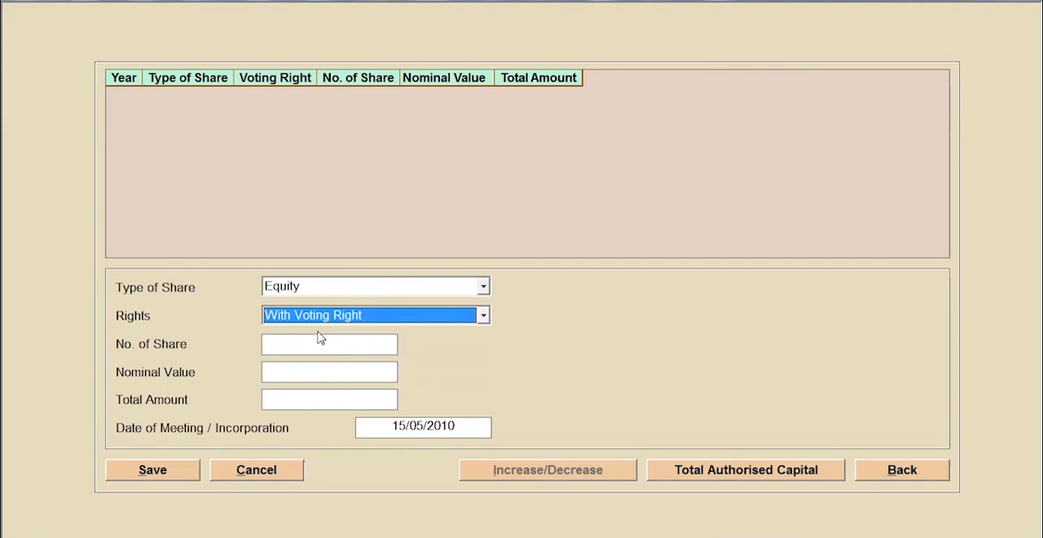
- Set the authorised capital to 10000 shares with a nominal value of 10, save it, and return to the share capital options
left_click(318, 344)
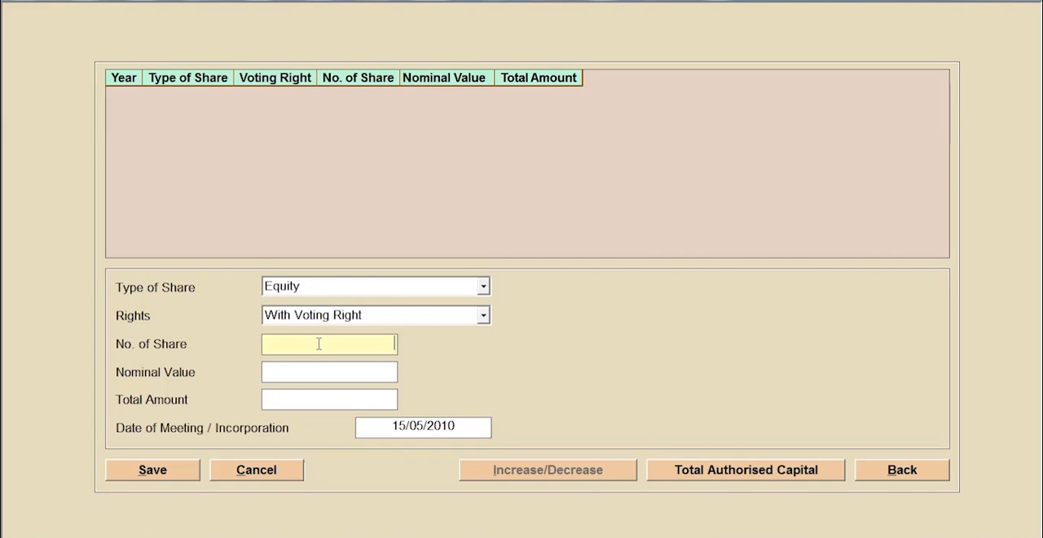
type("10000")
left_click(324, 368)
type("1")
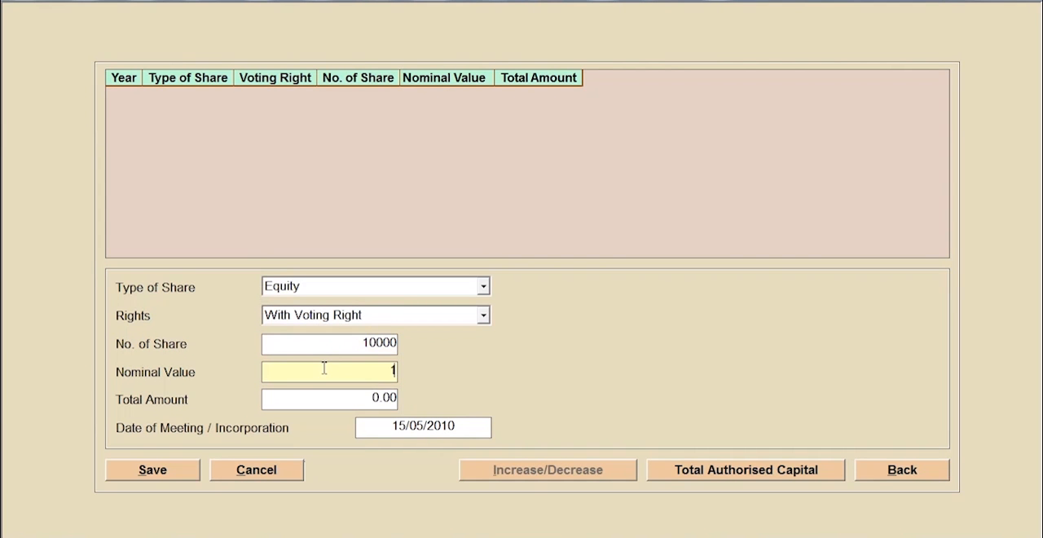
type("0")
left_click(154, 470)
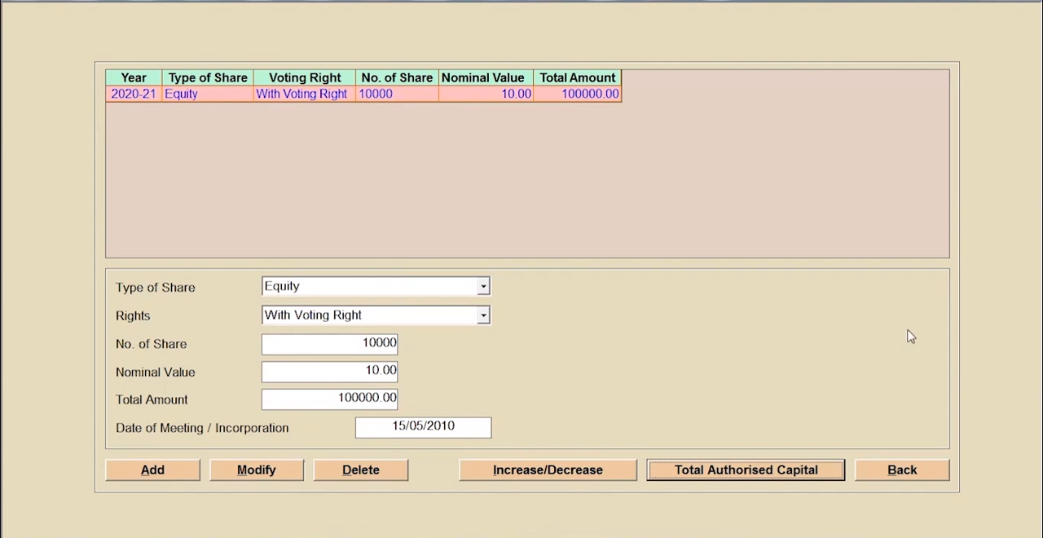
left_click(902, 470)
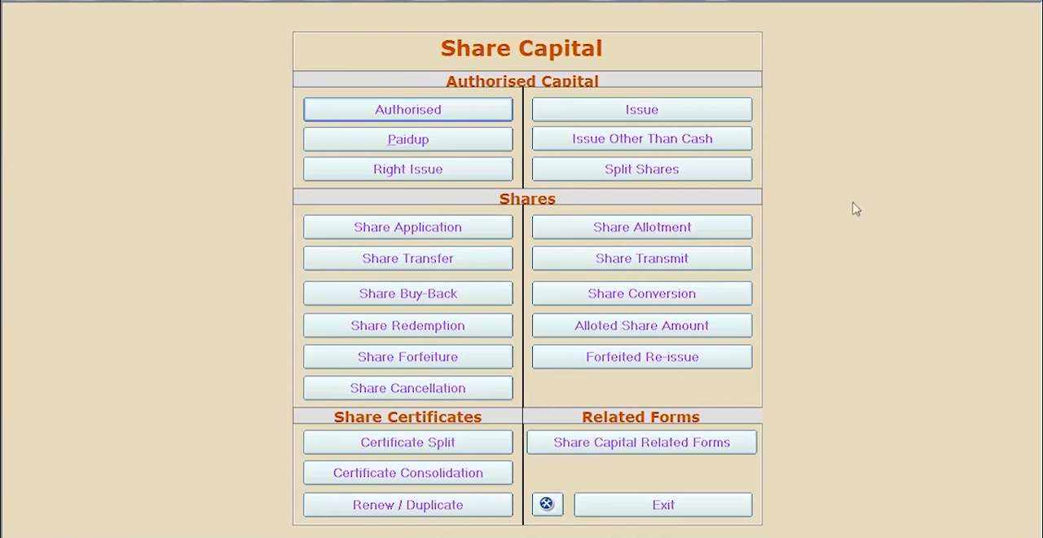
- Start a share issue entry against the authorised equity capital for 10000 shares at par, with a nominal allotment money of 10
left_click(720, 108)
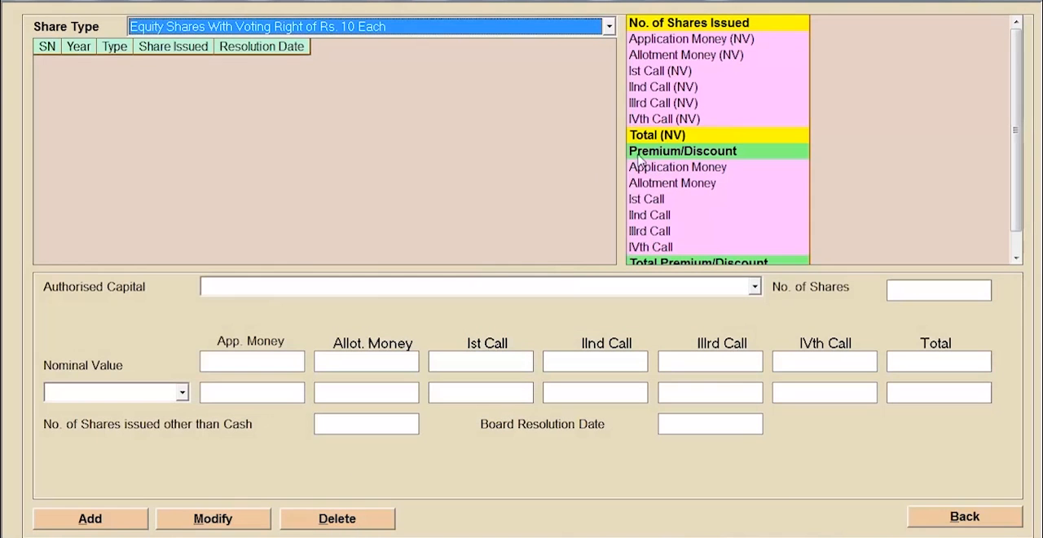
left_click(122, 520)
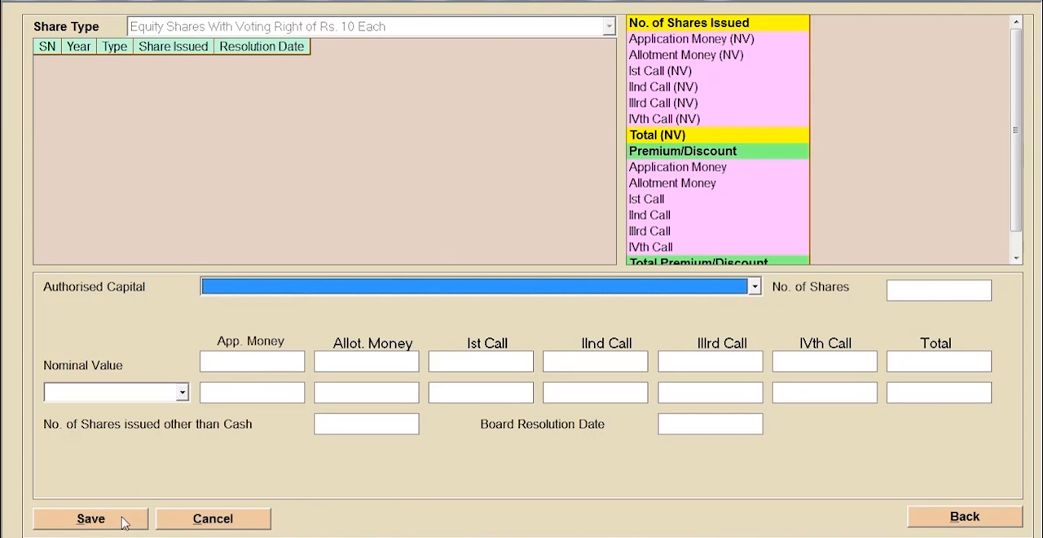
left_click(720, 289)
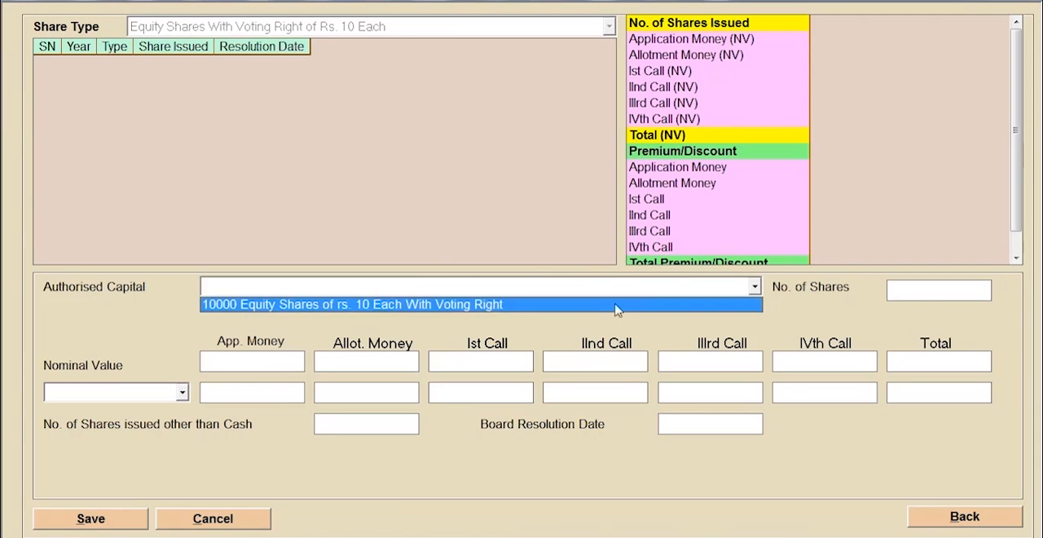
left_click(587, 310)
left_click(923, 295)
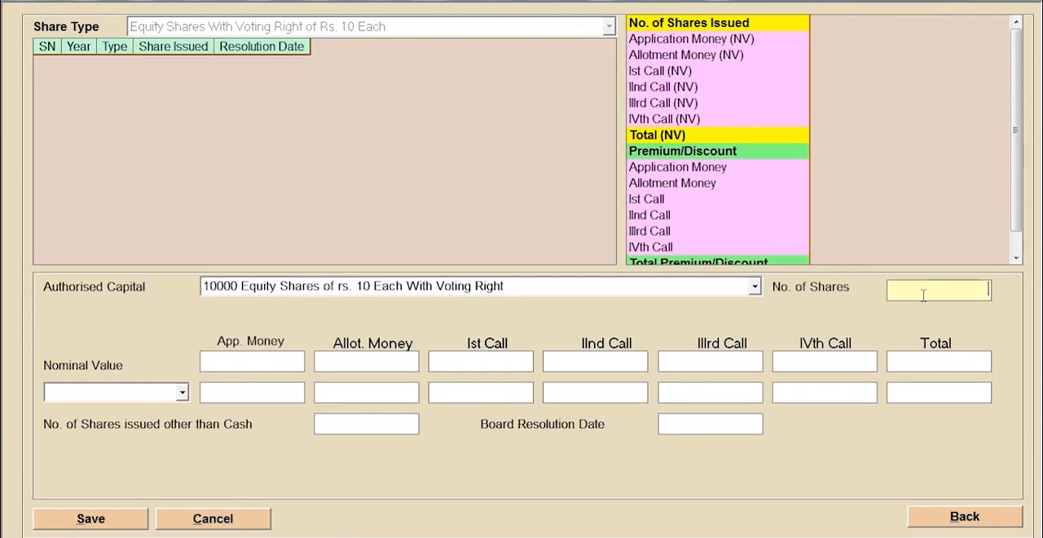
type("10000")
left_click(182, 392)
left_click(146, 411)
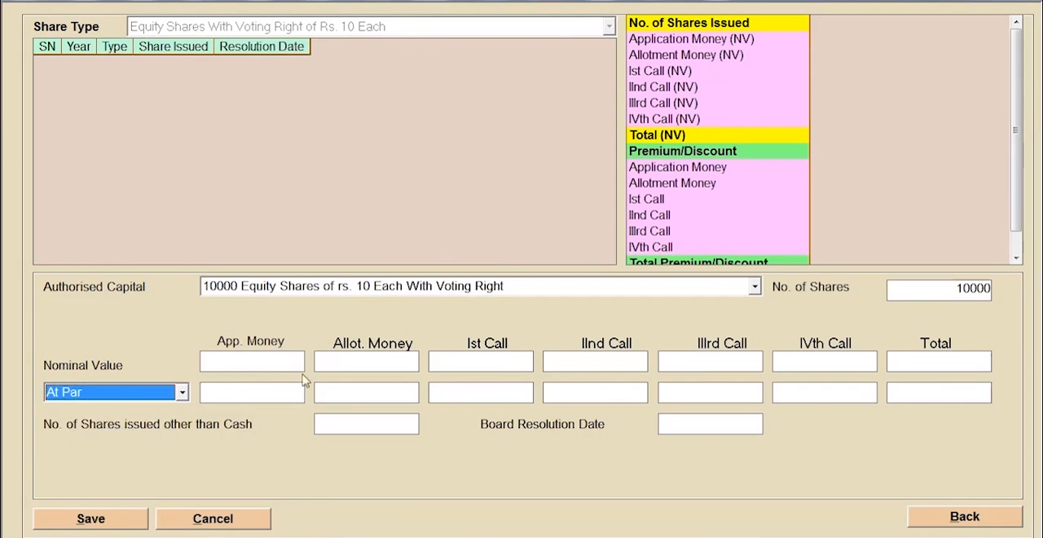
left_click(345, 358)
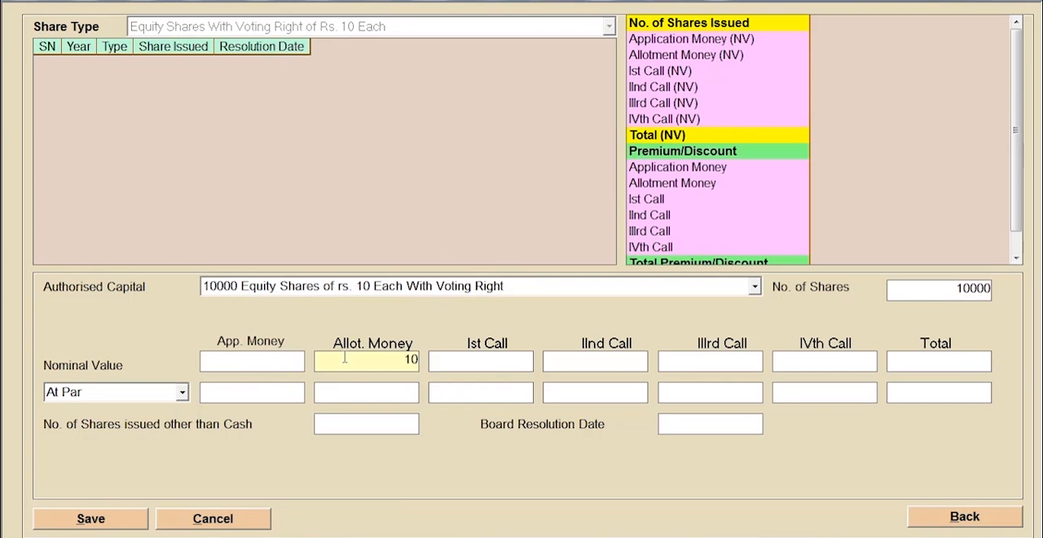
- Try to set the nominal application money to 10 in addition to the allotment money
left_click(275, 363)
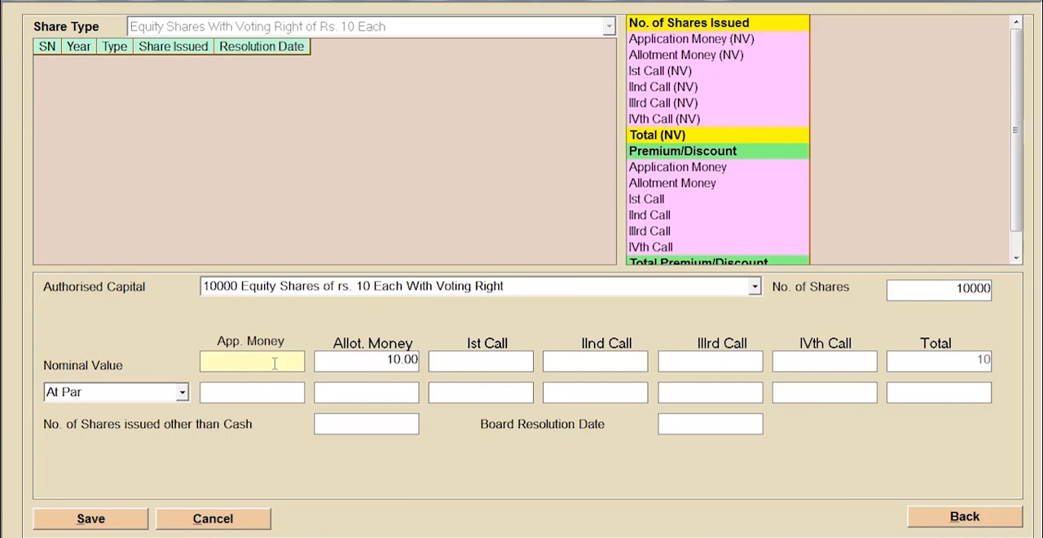
type("10")
left_click(699, 433)
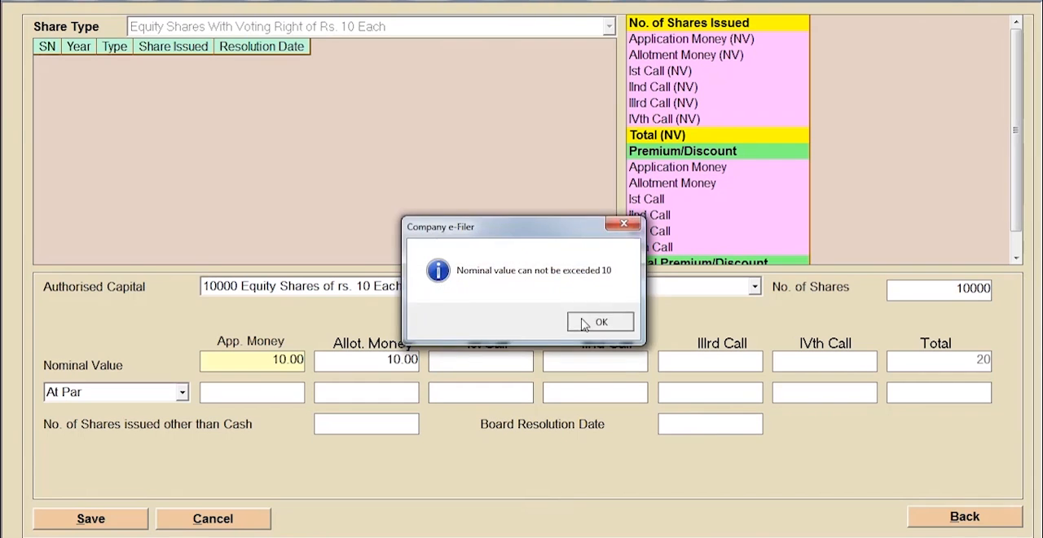
left_click(599, 319)
left_click(730, 430)
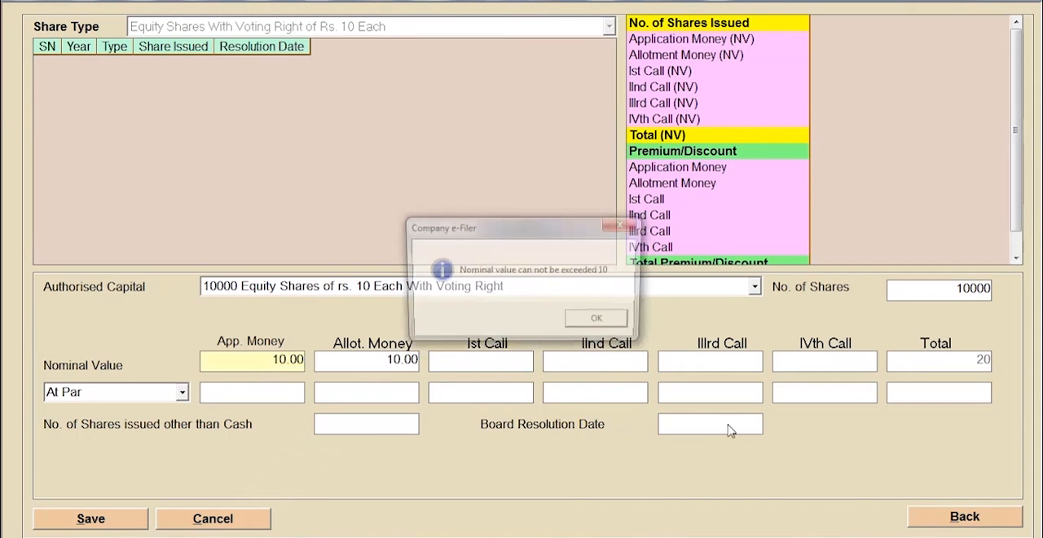
left_click(597, 318)
- Set the application money to 0 and the board resolution date to 24.06.2020, save the share issue, and leave its form
type("0")
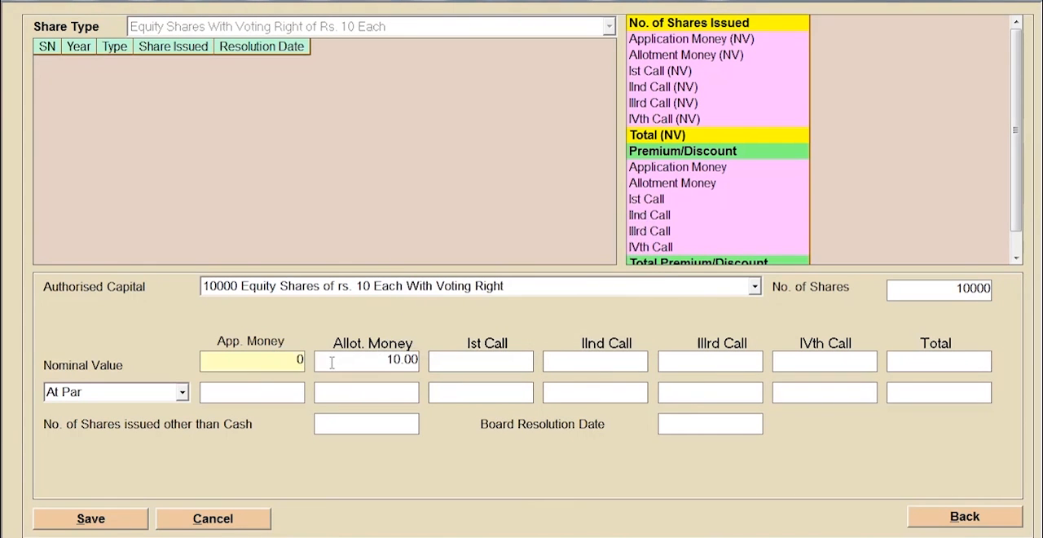
left_click(685, 427)
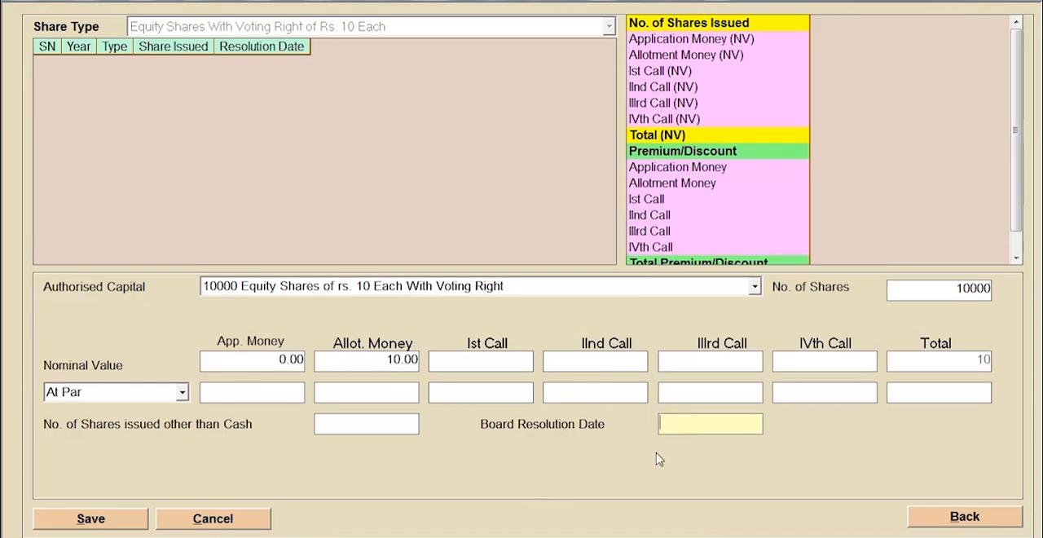
type("24.06.2020")
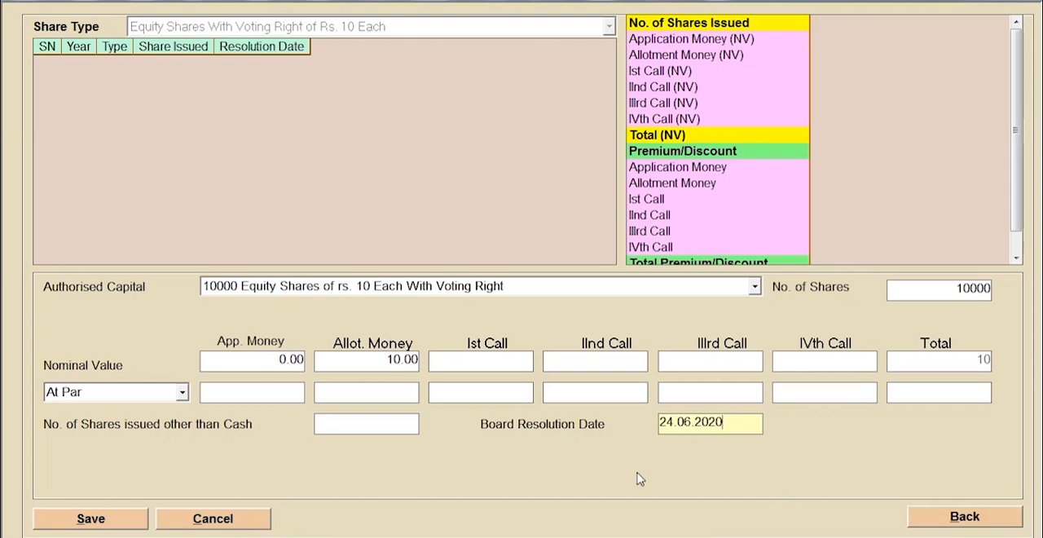
left_click(135, 519)
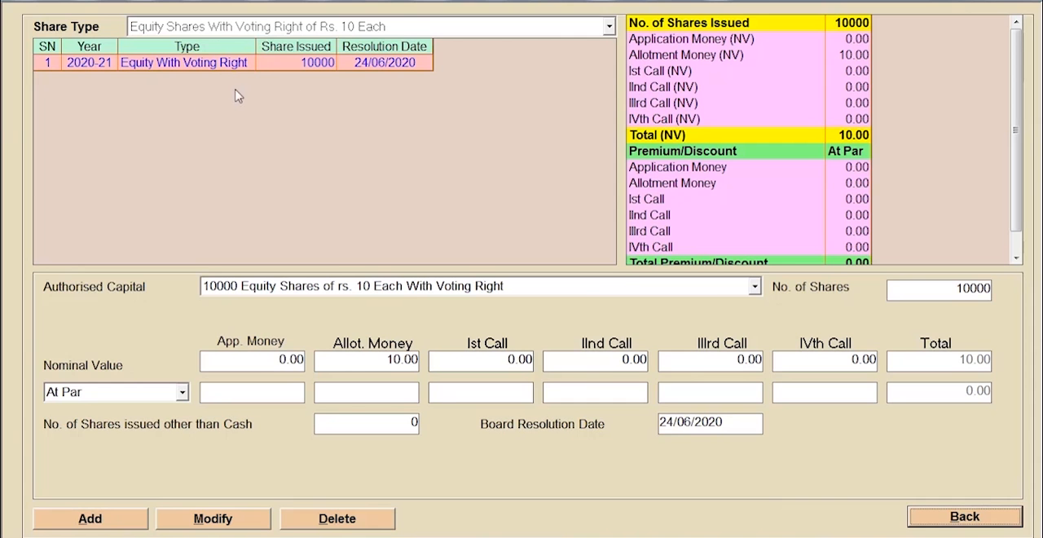
left_click(965, 516)
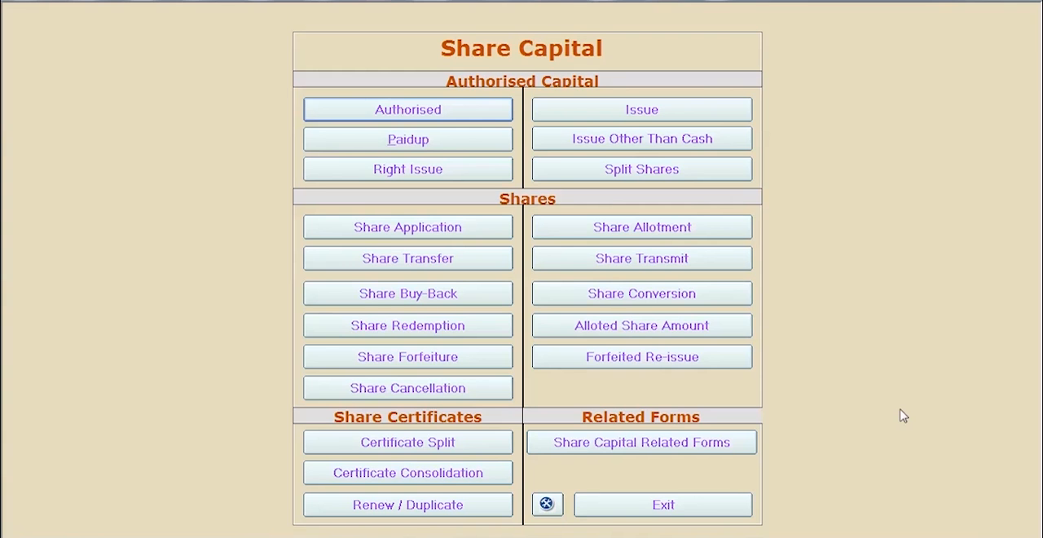
- Start a new paid-up capital entry for the Equity Shares With Voting Right of Rs. 10 Each
left_click(470, 151)
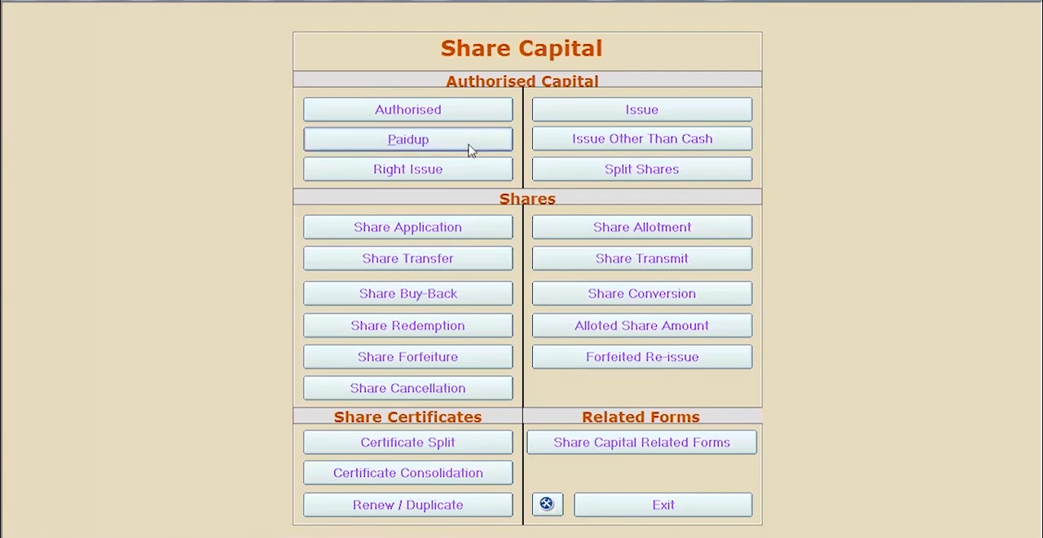
left_click(480, 84)
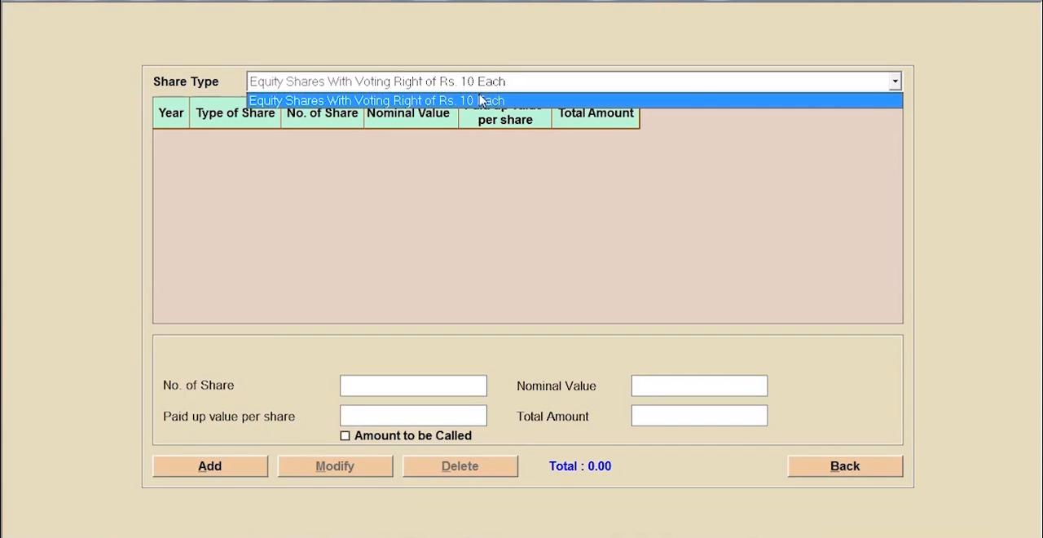
left_click(481, 101)
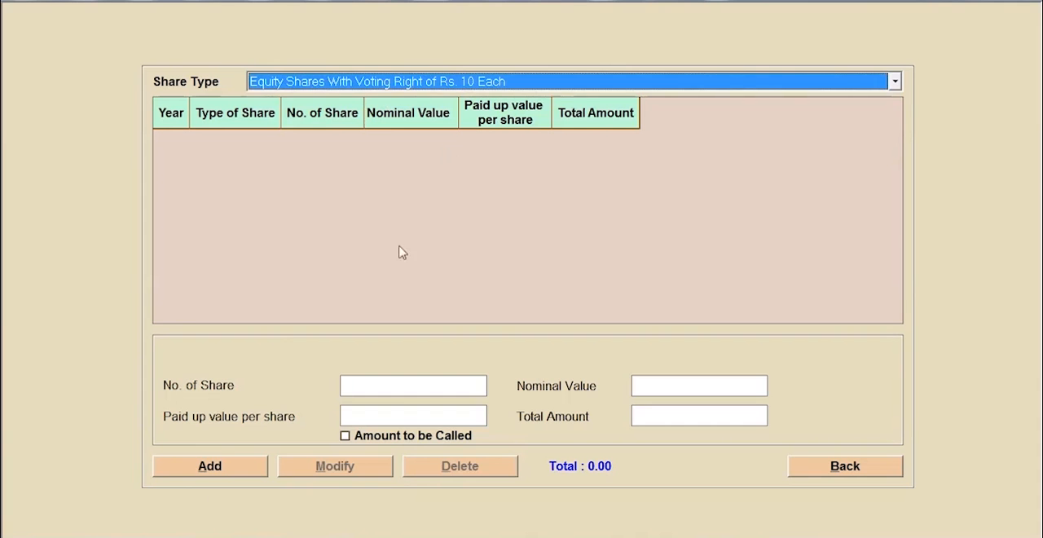
left_click(199, 469)
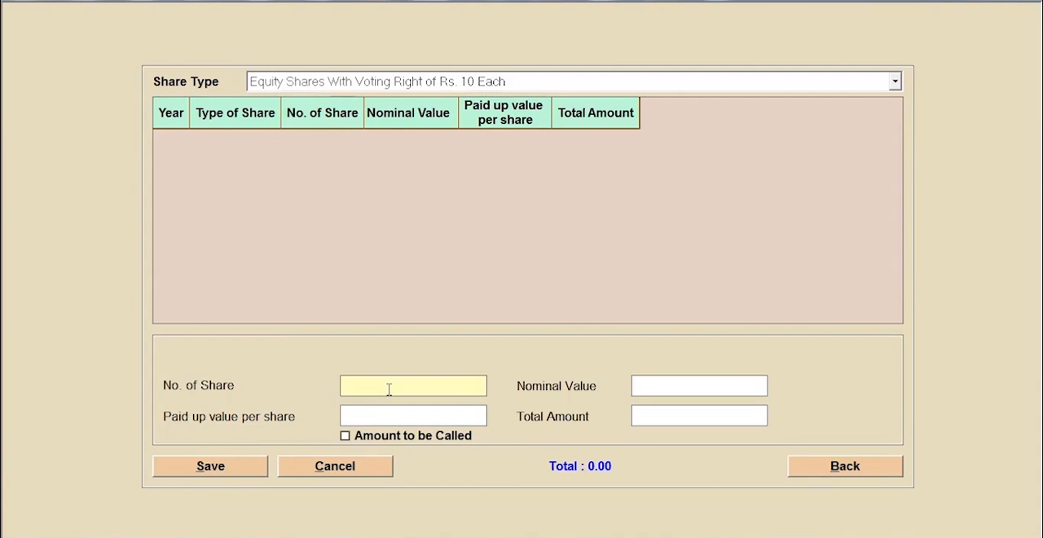
- Enter 10000 paid-up shares with nominal value 10 and paid-up value 10 per share, save the entry, and exit share capital
type("10000")
left_click(688, 378)
type("10")
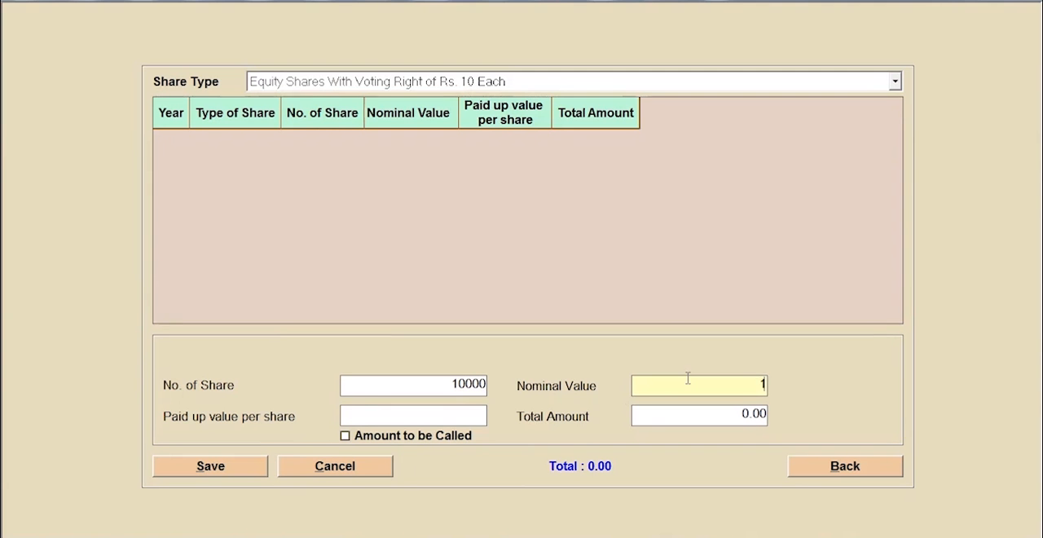
left_click(445, 416)
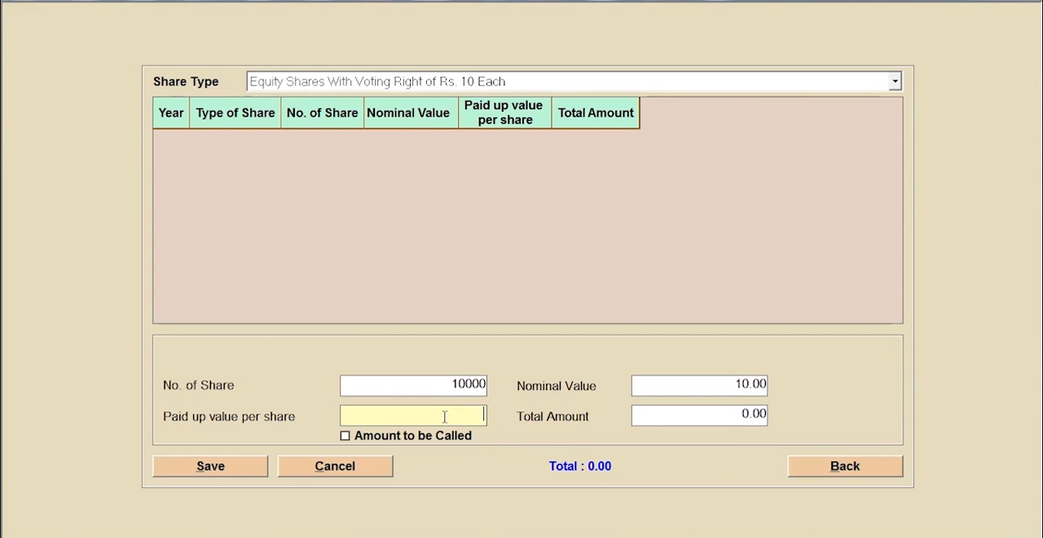
type("10")
left_click(209, 466)
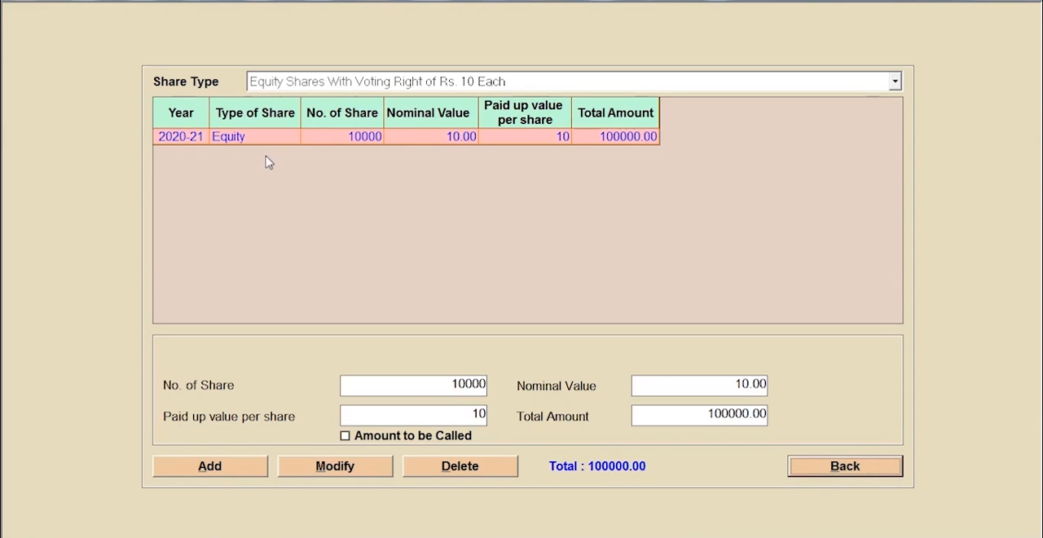
left_click(847, 465)
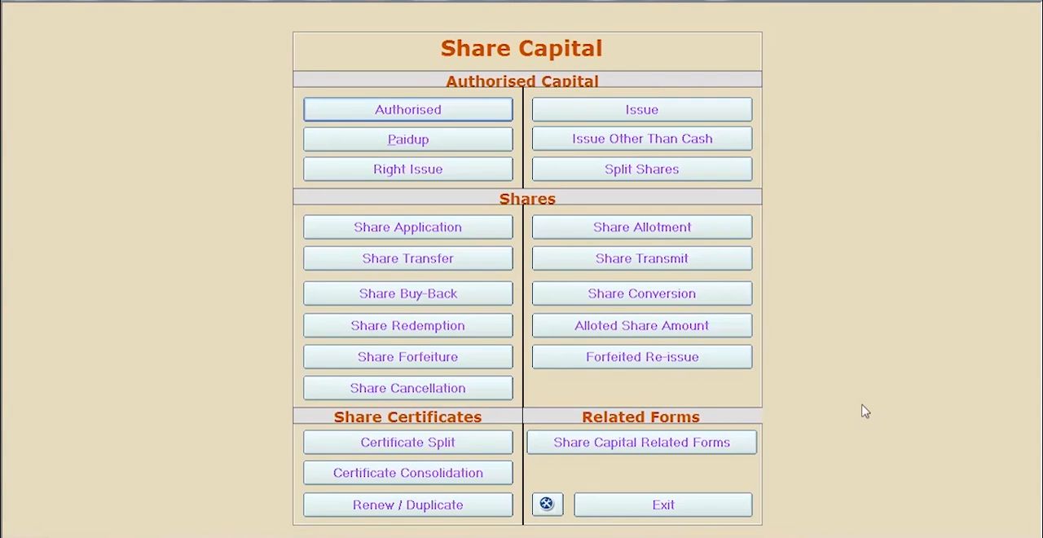
left_click(703, 500)
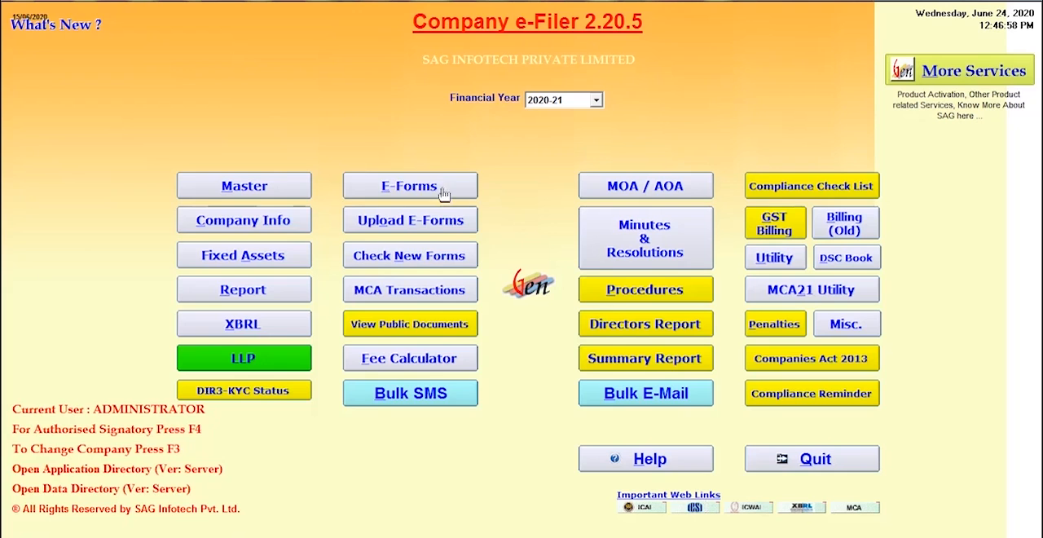
- Start a new subscriber entry for XYZ dated 24/06/2020, with folio no. 1 and 5000 shares allotted from the 10000 issued equity shares
left_click(301, 230)
left_click(349, 132)
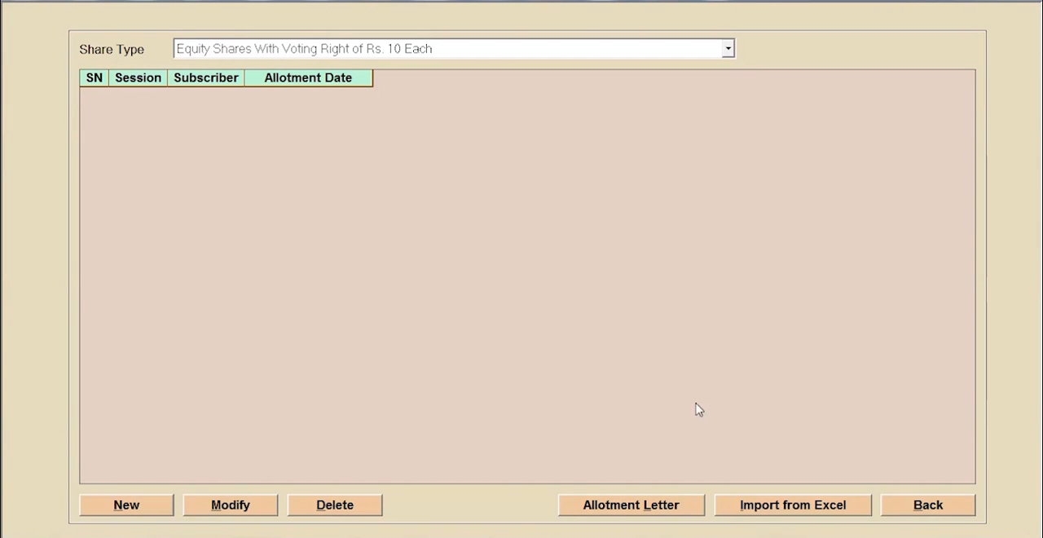
left_click(138, 505)
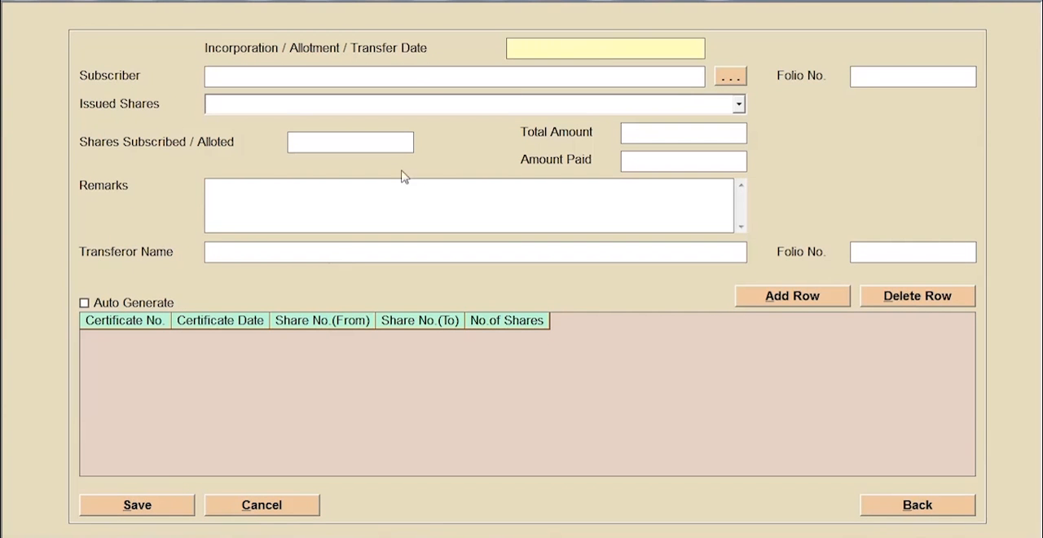
left_click(461, 77)
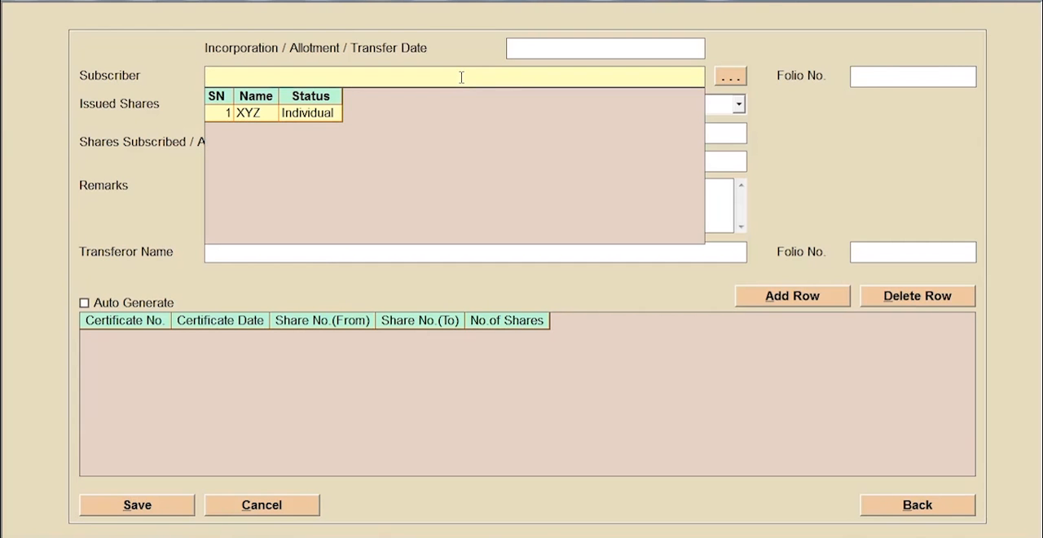
left_click(312, 118)
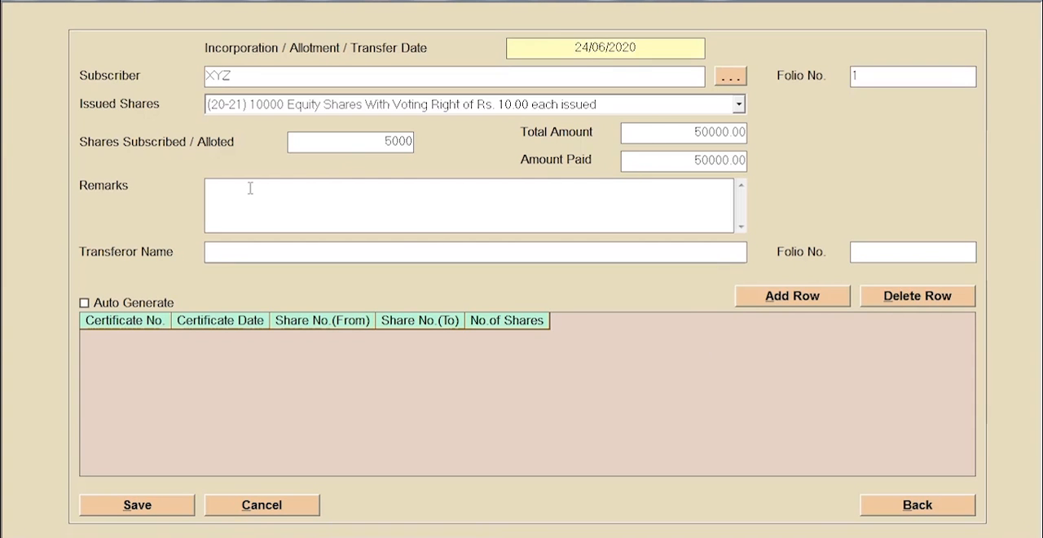
- Turn on certificate auto-generation, add a certificate row for the 5000 shares, save the allotment, and leave the subscriber list
left_click(84, 303)
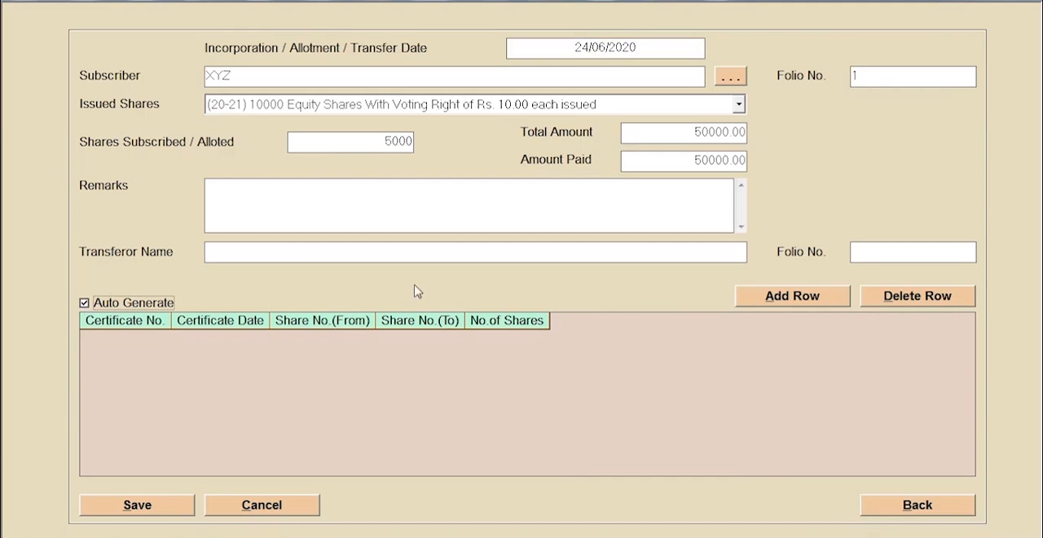
left_click(778, 296)
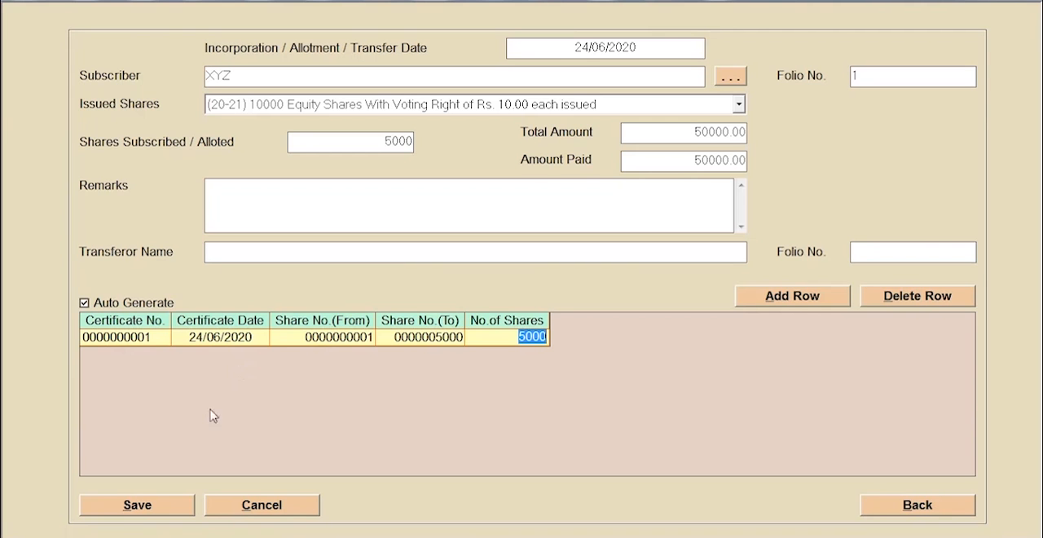
left_click(163, 506)
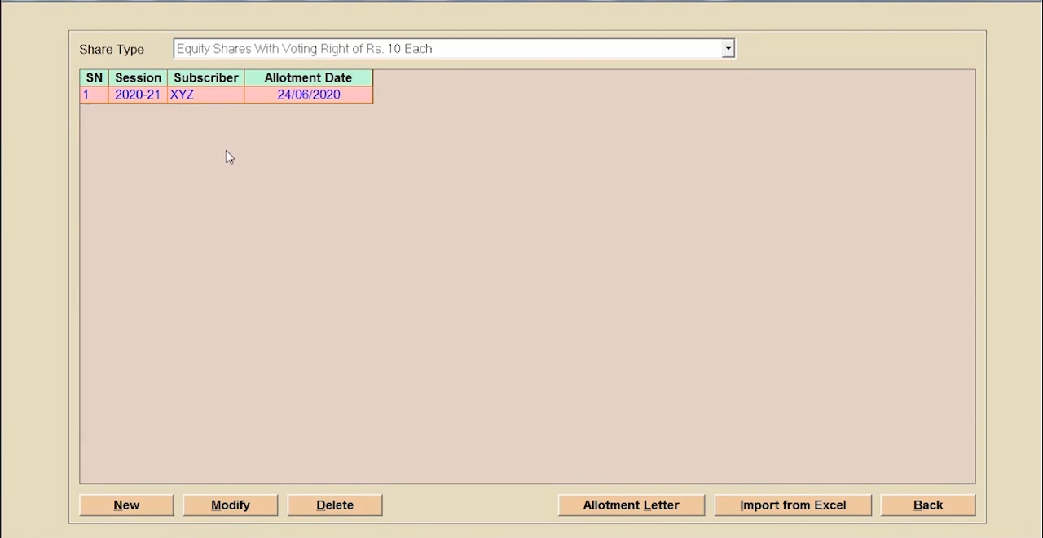
key("Escape")
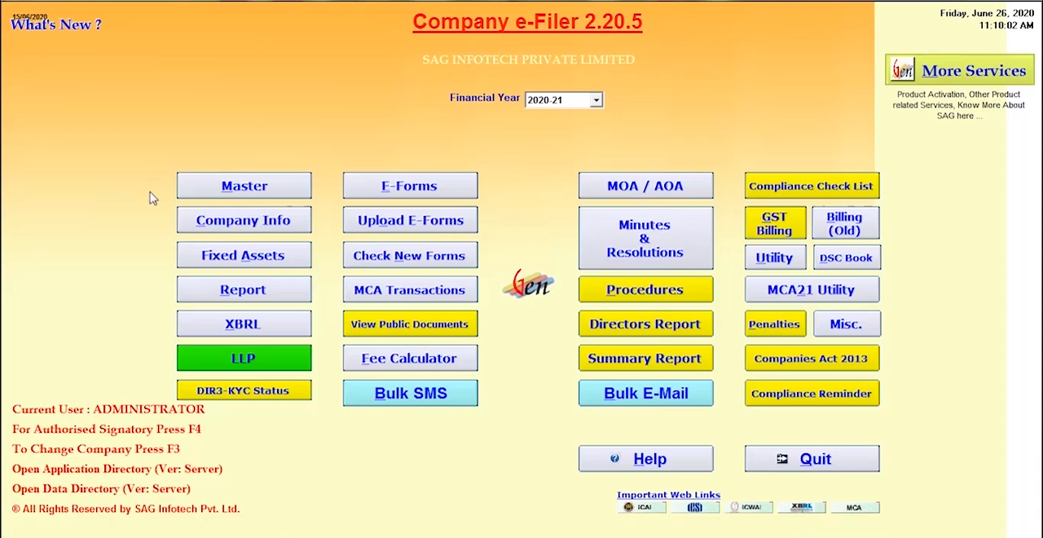
- Open the Subscriber - Promoter Setup from the company information
left_click(193, 220)
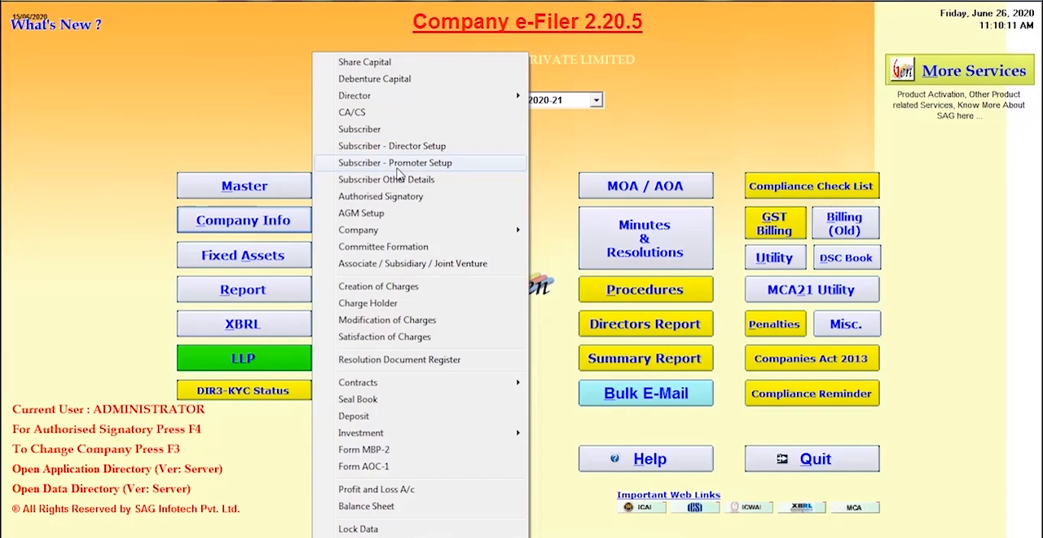
left_click(399, 163)
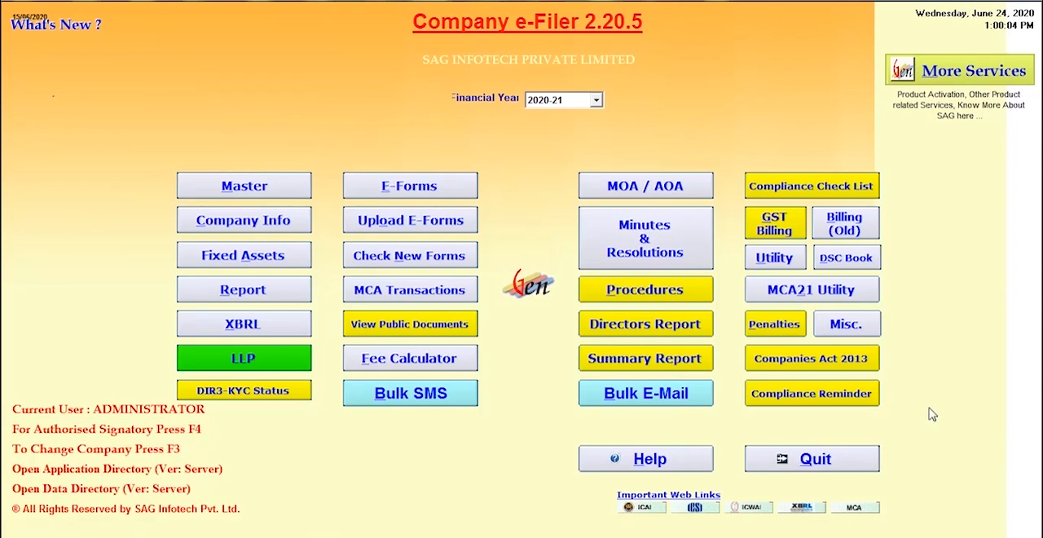
- Start a new director appointment and choose the director from the director master list as the appointee
left_click(281, 231)
mouse_move(359, 102)
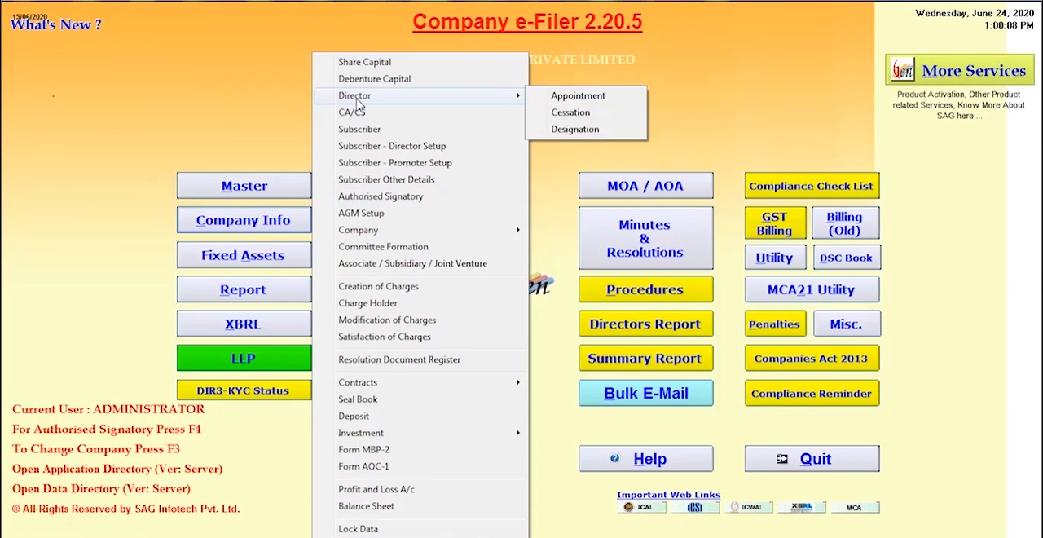
left_click(550, 99)
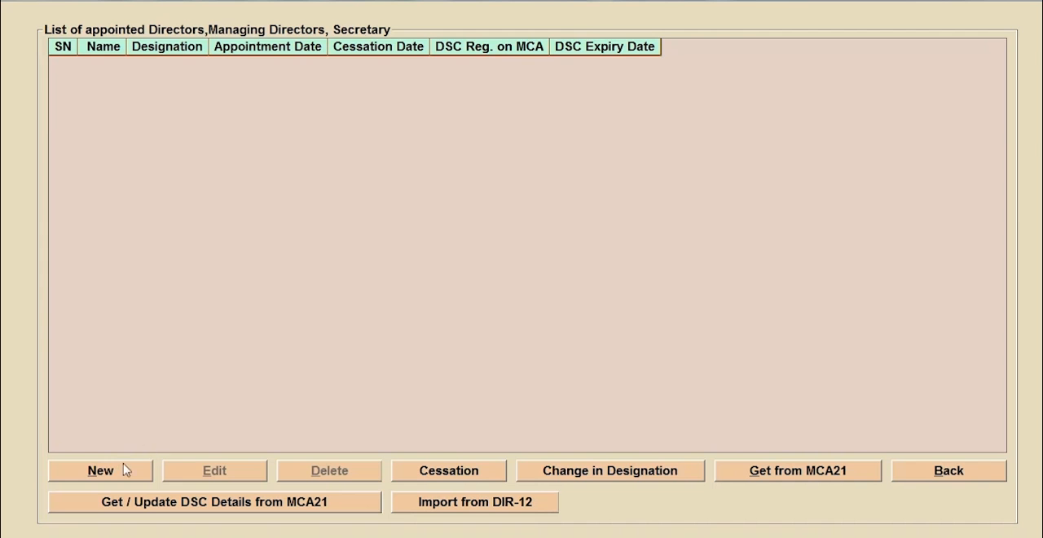
left_click(101, 471)
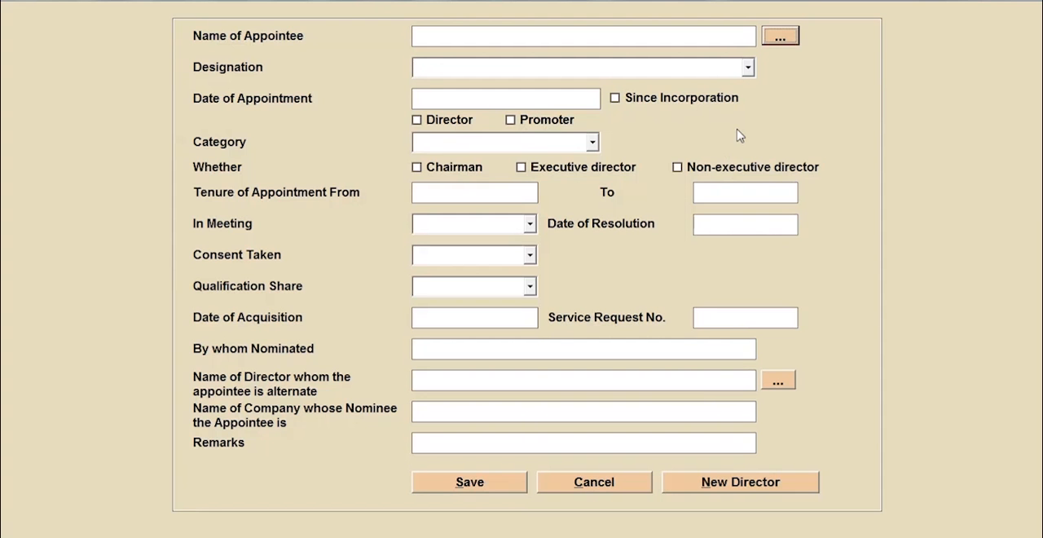
left_click(606, 72)
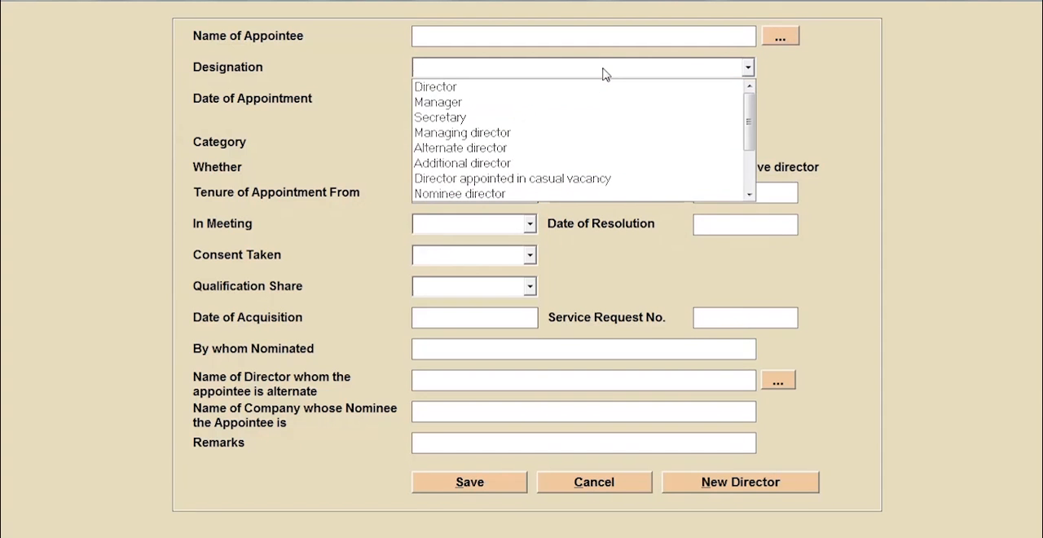
left_click(615, 40)
left_click(780, 39)
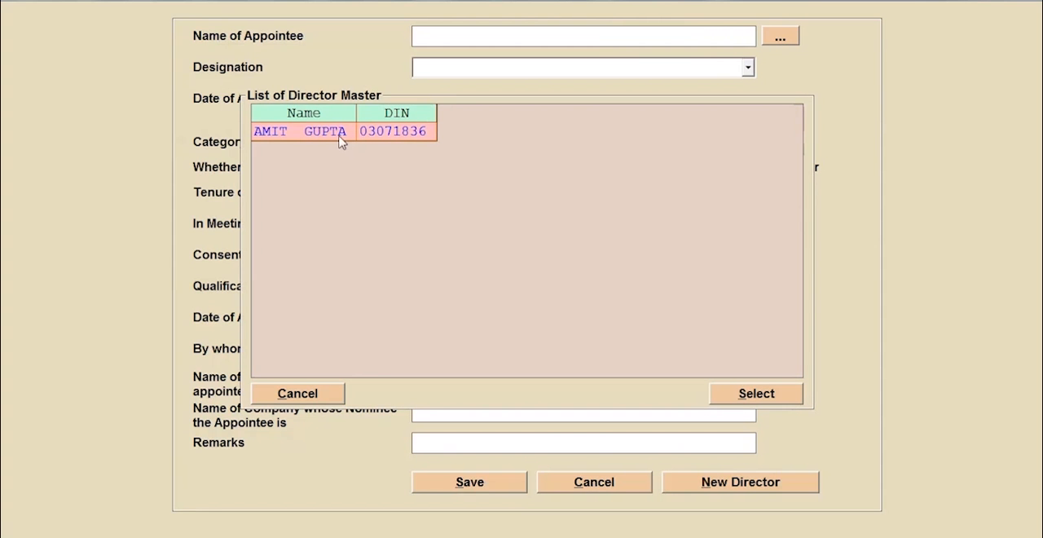
left_click(302, 139)
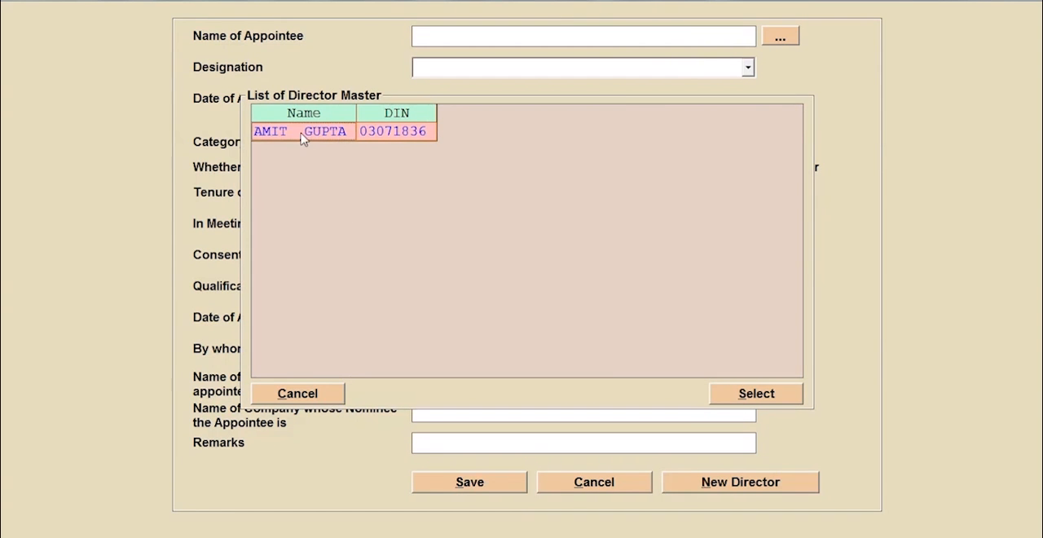
double_click(318, 136)
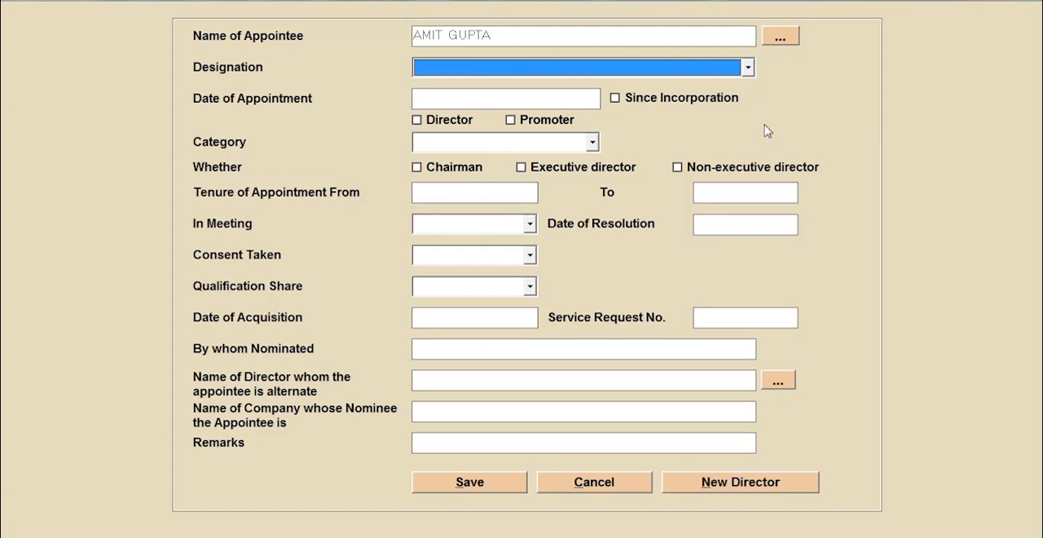
- Check the director master, then save the appointment as Director, dated 25/06/2020, category Promoter, executive director, General meeting, with resolution and consent dated 25/06/2020
left_click(751, 482)
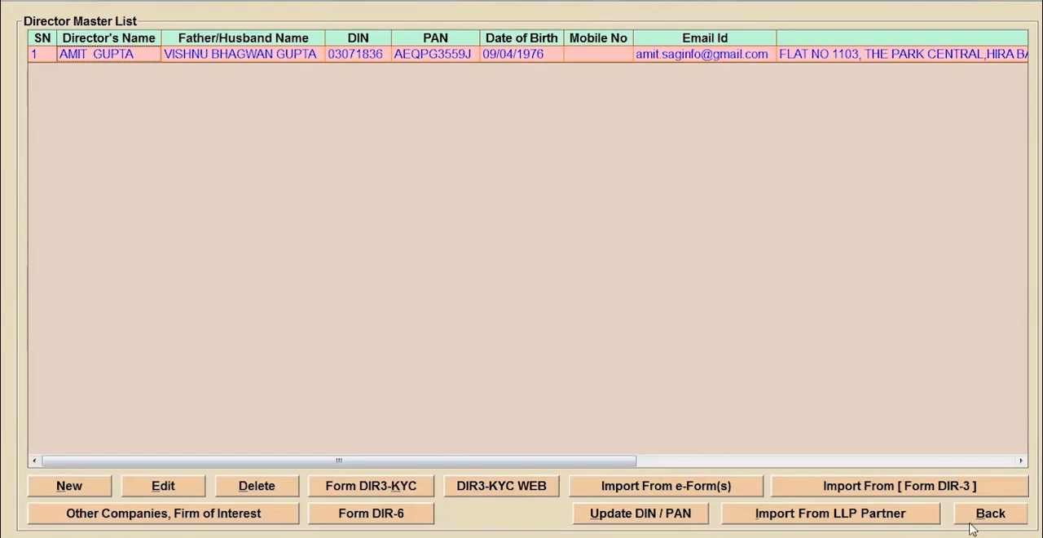
left_click(972, 519)
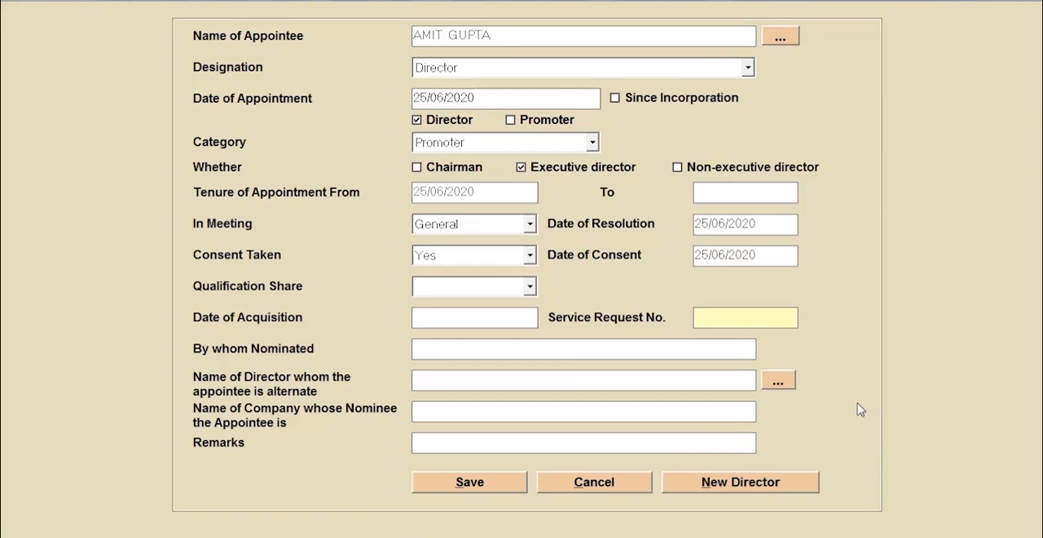
left_click(487, 489)
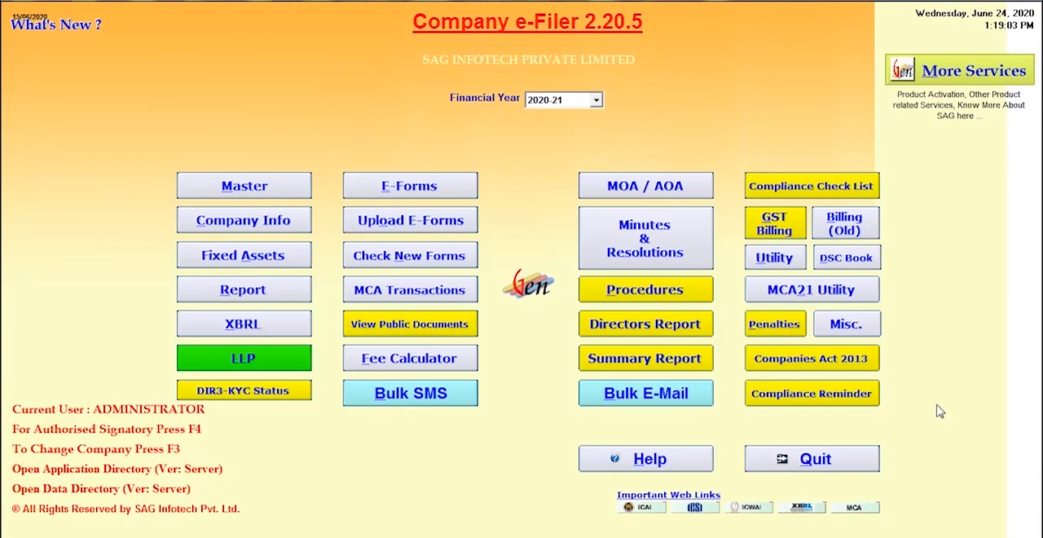
- View the director cessation list, leave it, and open the director designation changes
left_click(260, 230)
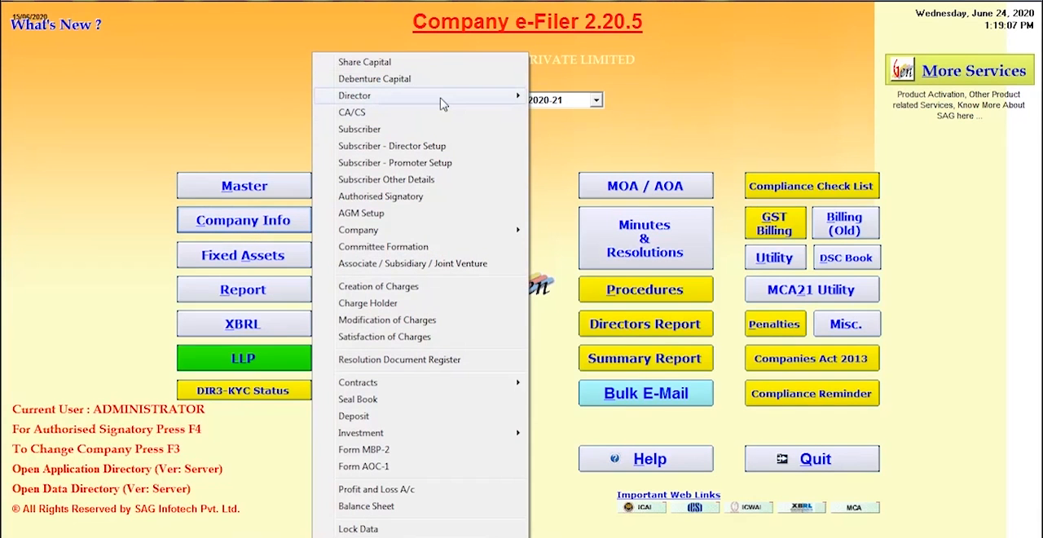
mouse_move(444, 97)
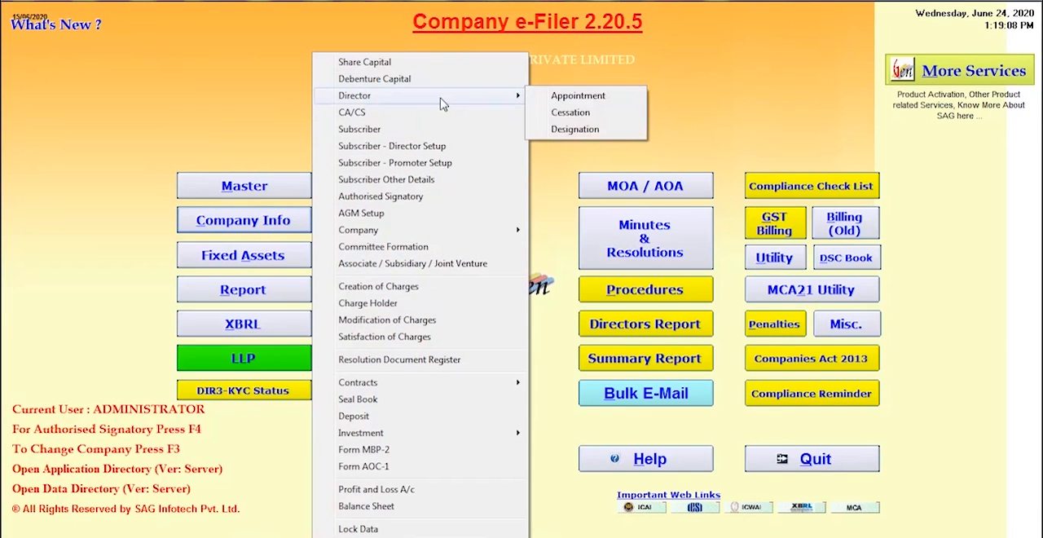
left_click(571, 114)
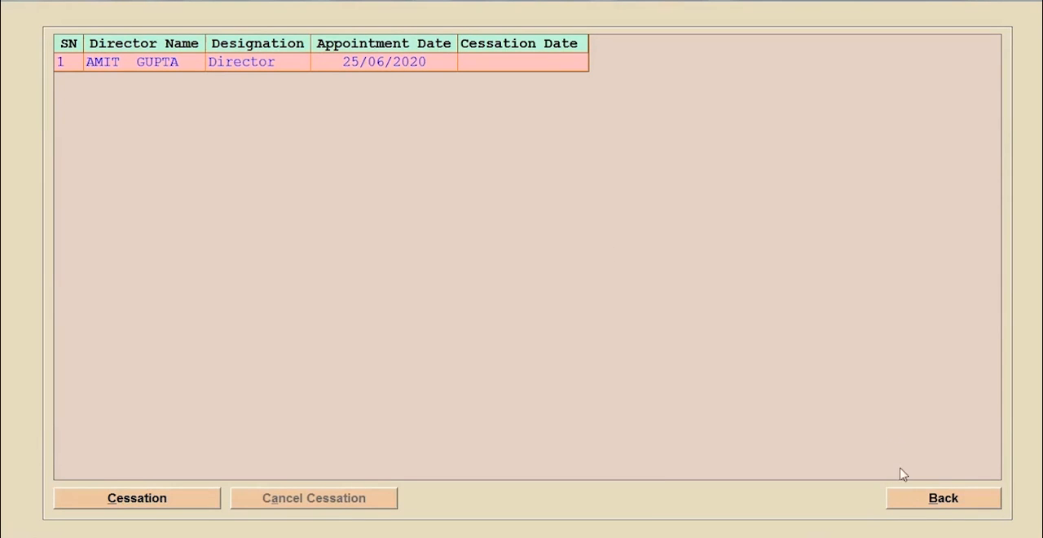
left_click(912, 498)
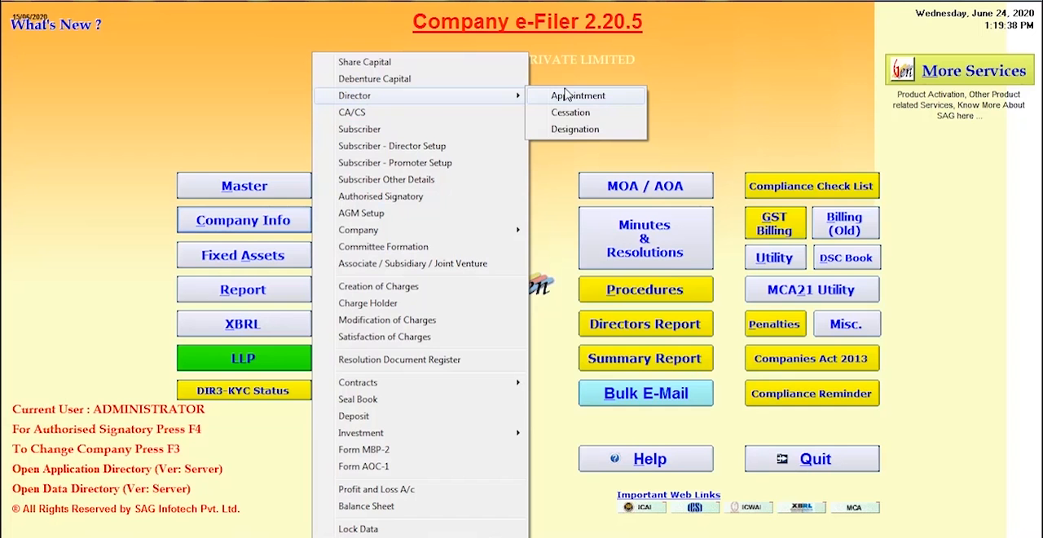
left_click(574, 131)
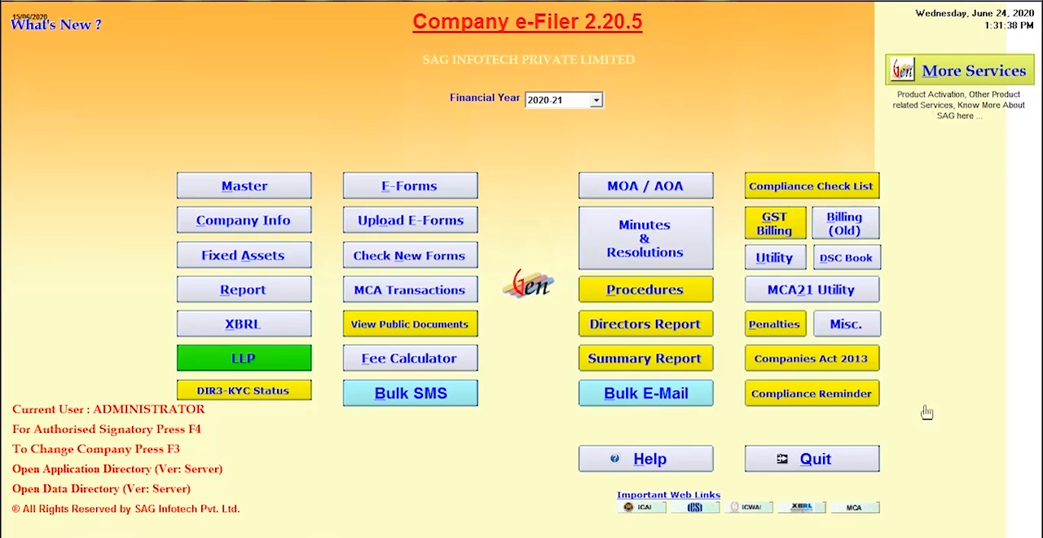
- Add ABC & Co to the company's CA/CS firms as a Chartered Accountant firm appointed on 25/06/2020, and save it
left_click(259, 228)
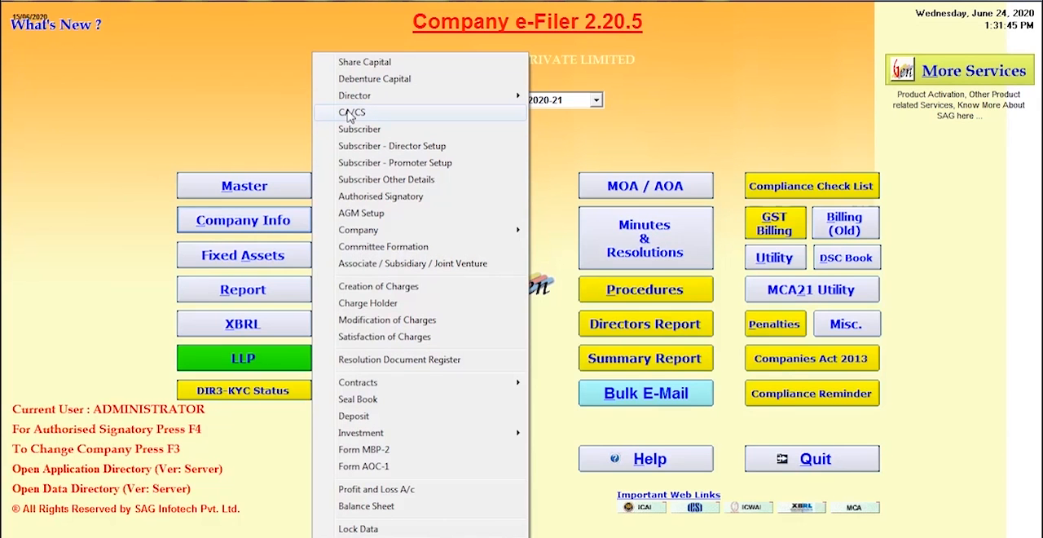
left_click(349, 112)
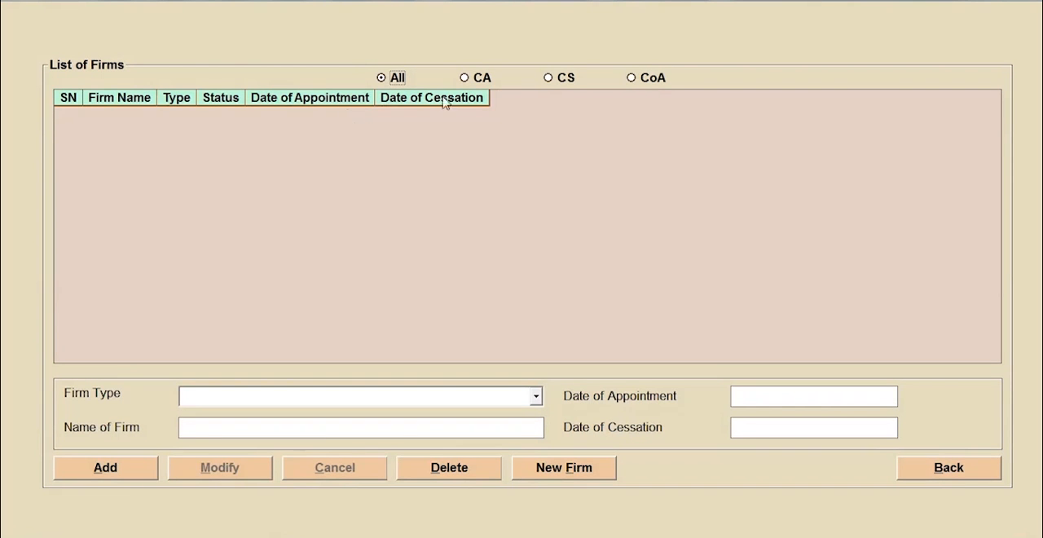
left_click(463, 78)
left_click(137, 469)
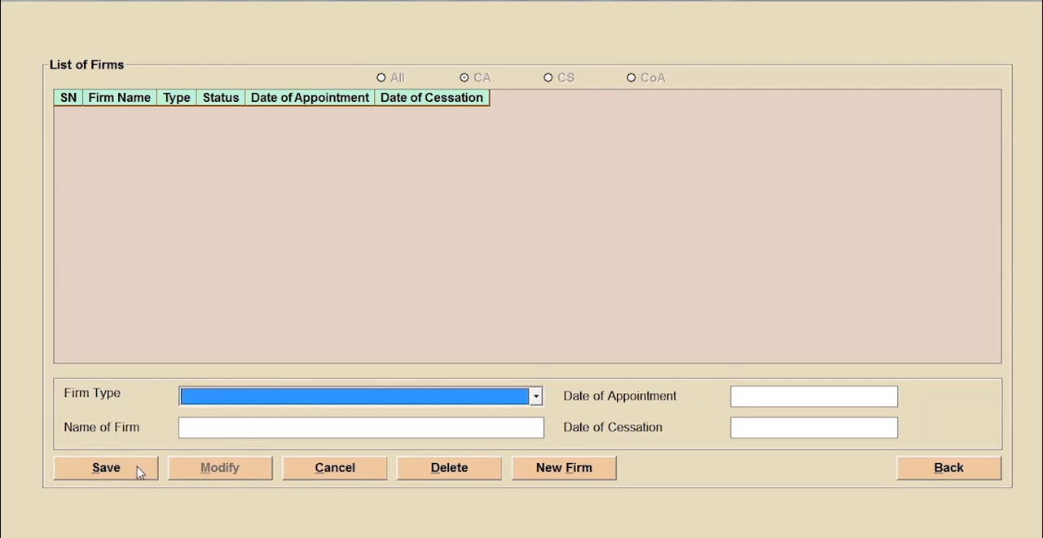
left_click(535, 396)
left_click(383, 430)
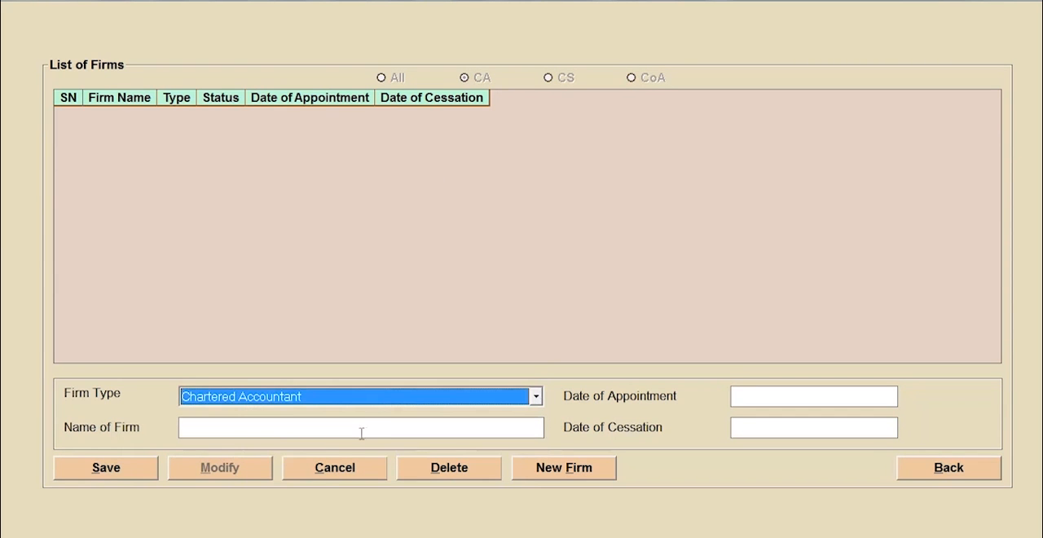
left_click(361, 430)
left_click(242, 157)
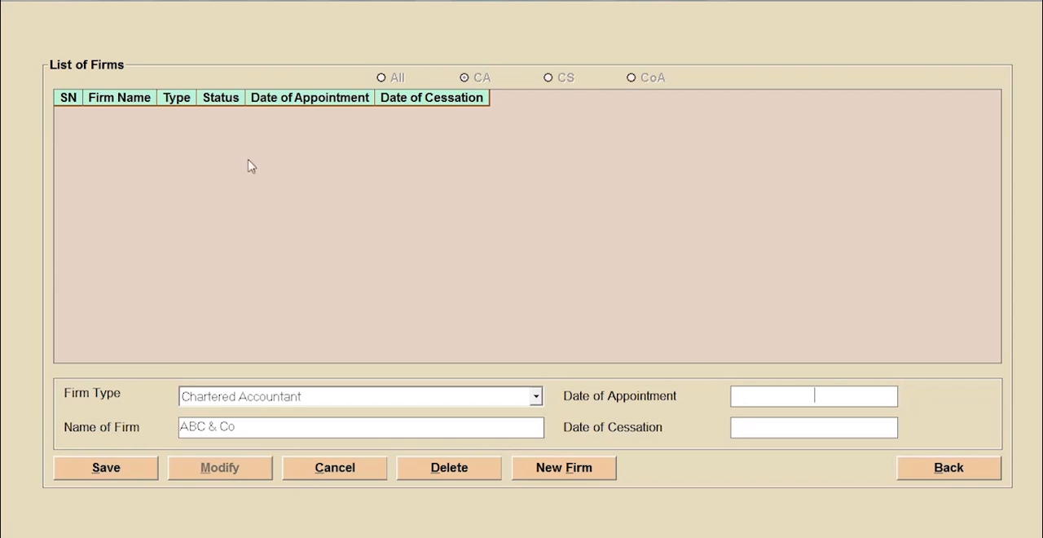
left_click(773, 392)
left_click(119, 476)
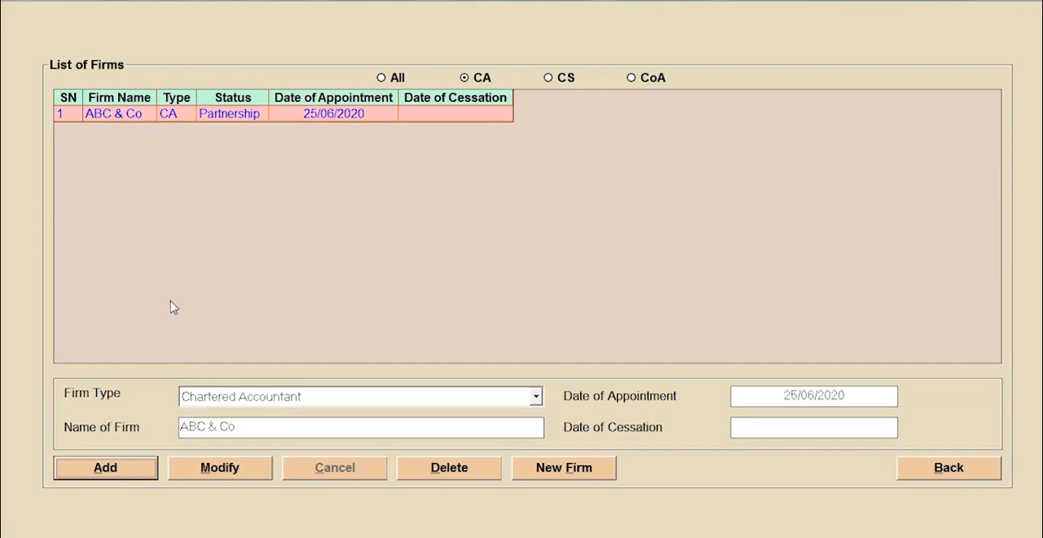
- Review the firm master details and the listed auditor of ABC & Co, and close them
left_click(561, 471)
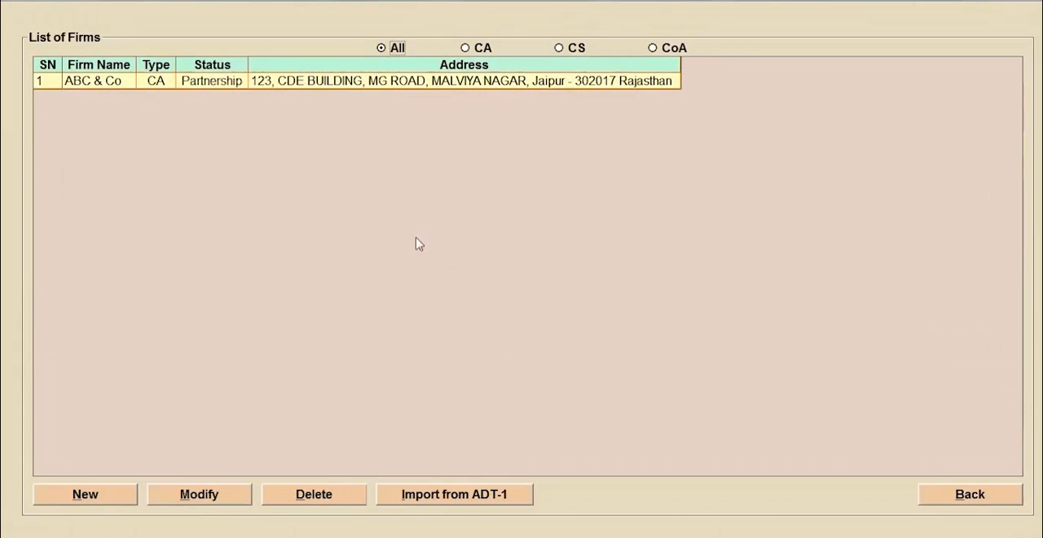
left_click(112, 494)
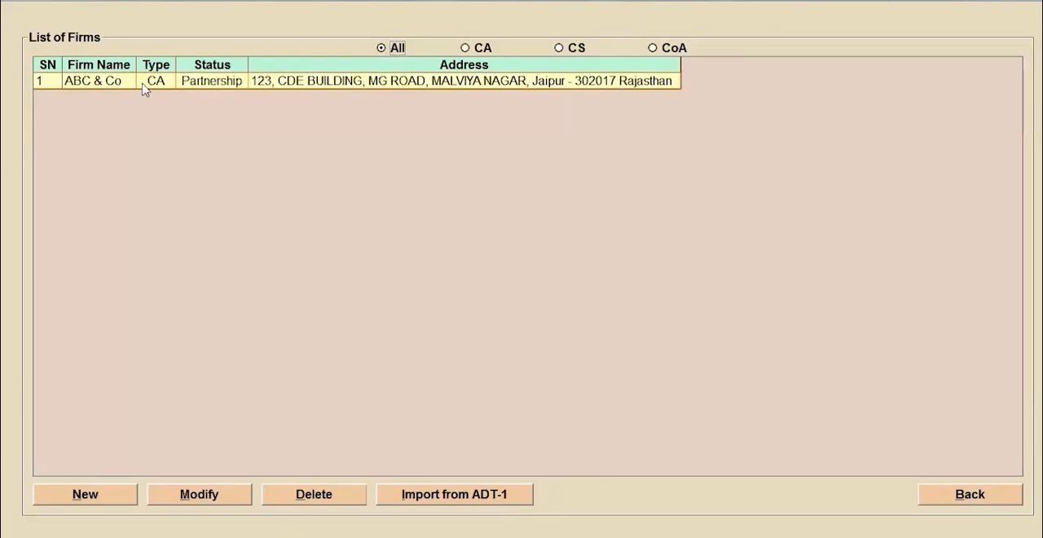
double_click(144, 79)
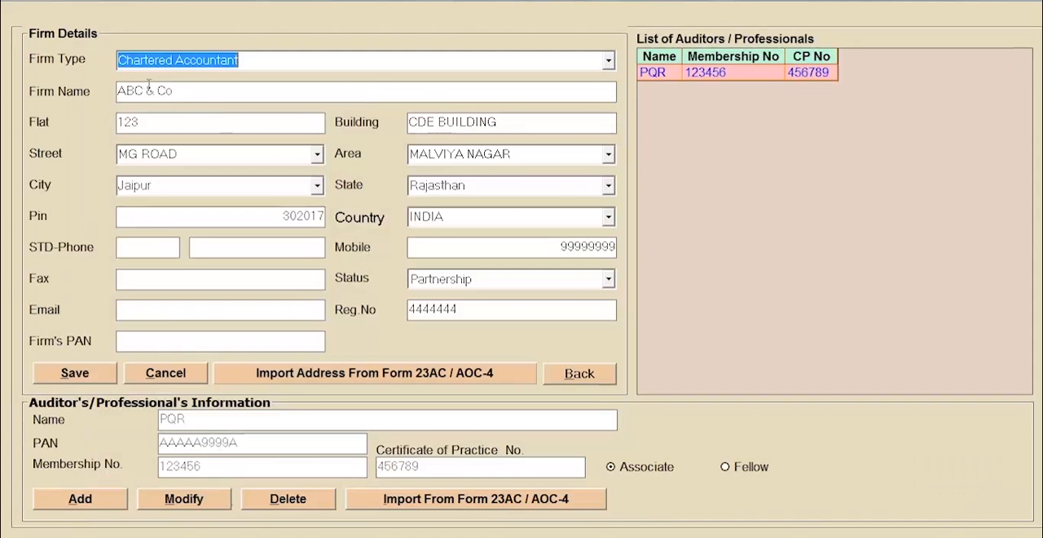
left_click(577, 378)
left_click(500, 322)
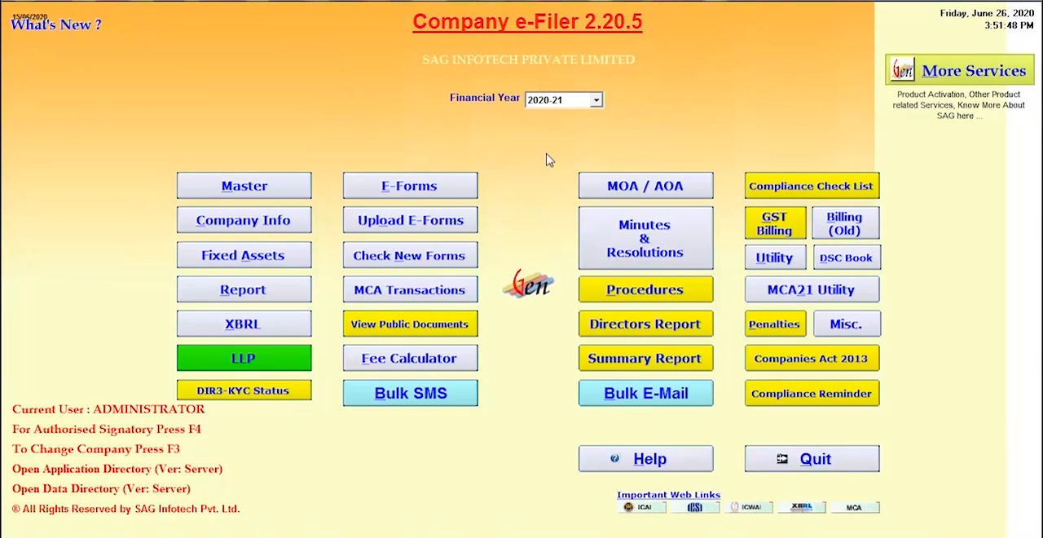
left_click(595, 99)
left_click(598, 101)
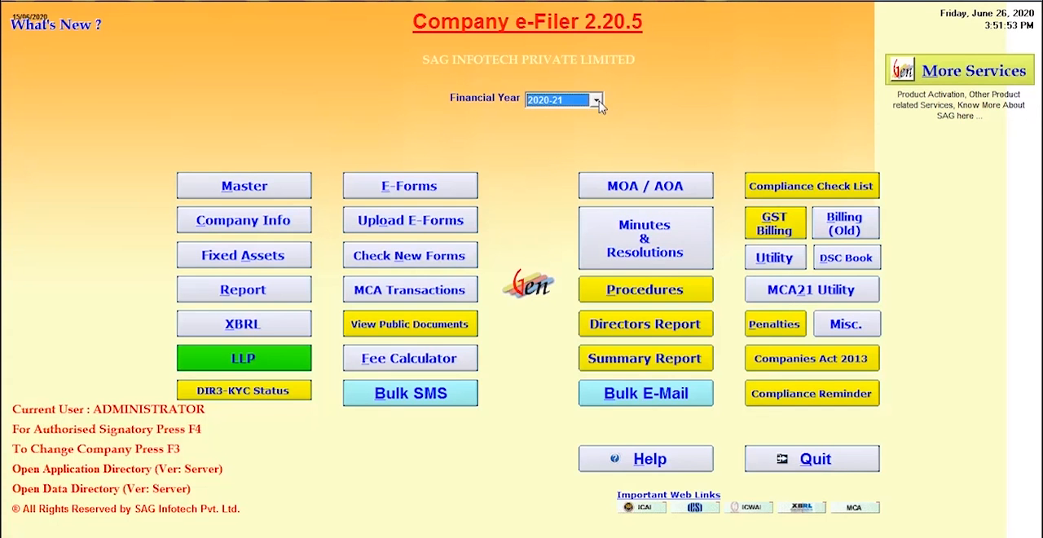
- Review the authorised share capital and its increase/decrease entries, and return to the Share Capital options
left_click(277, 221)
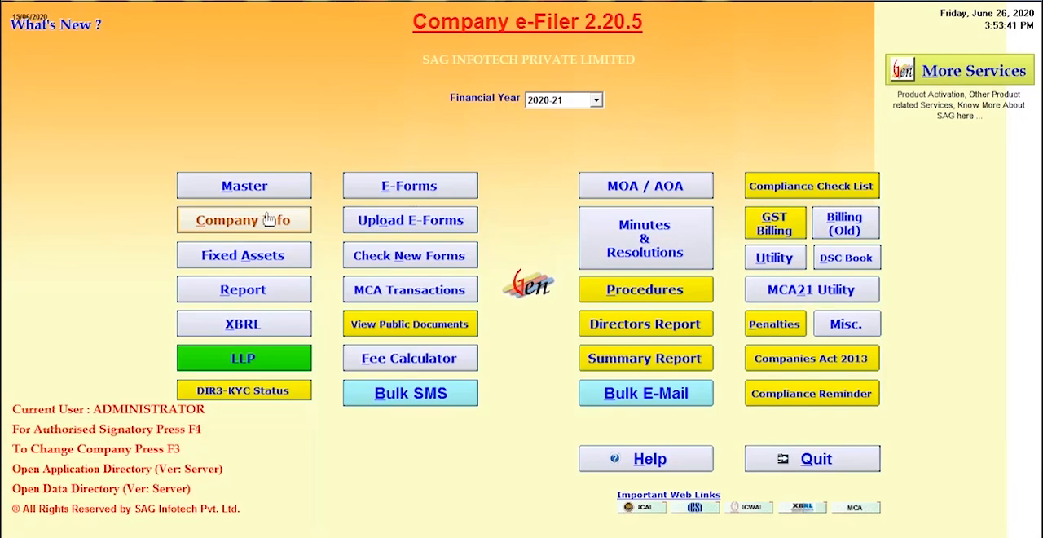
left_click(303, 218)
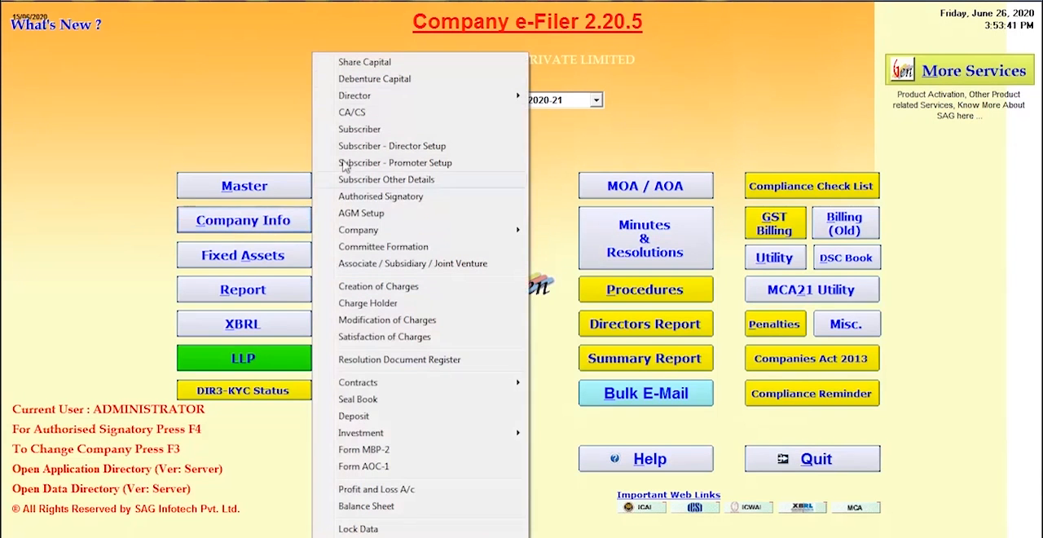
left_click(386, 68)
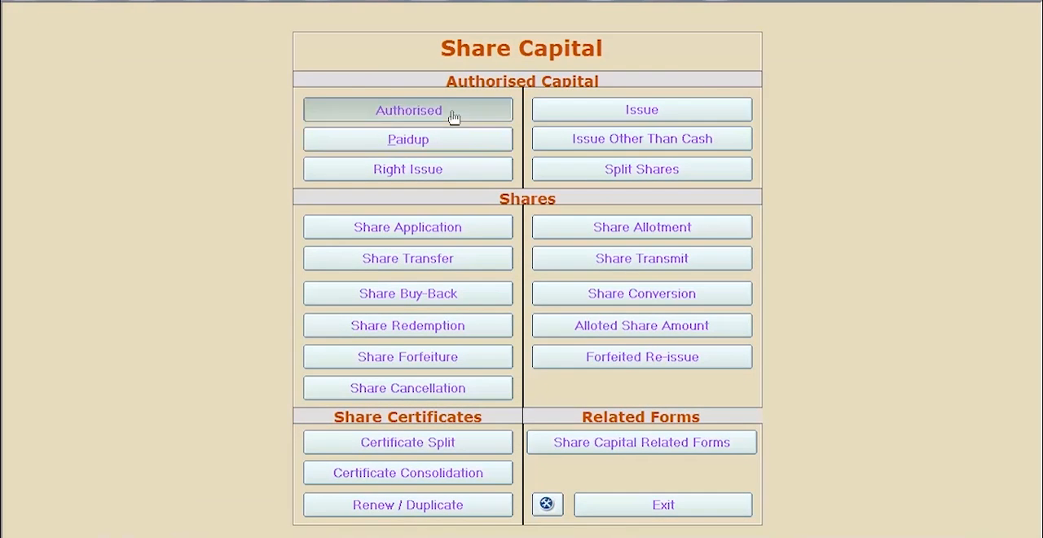
left_click(453, 117)
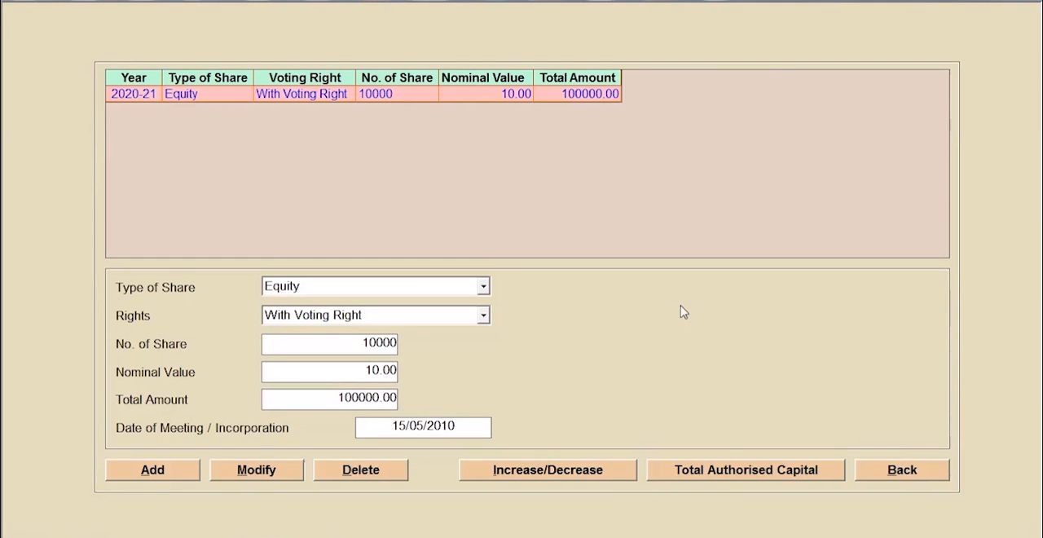
left_click(569, 470)
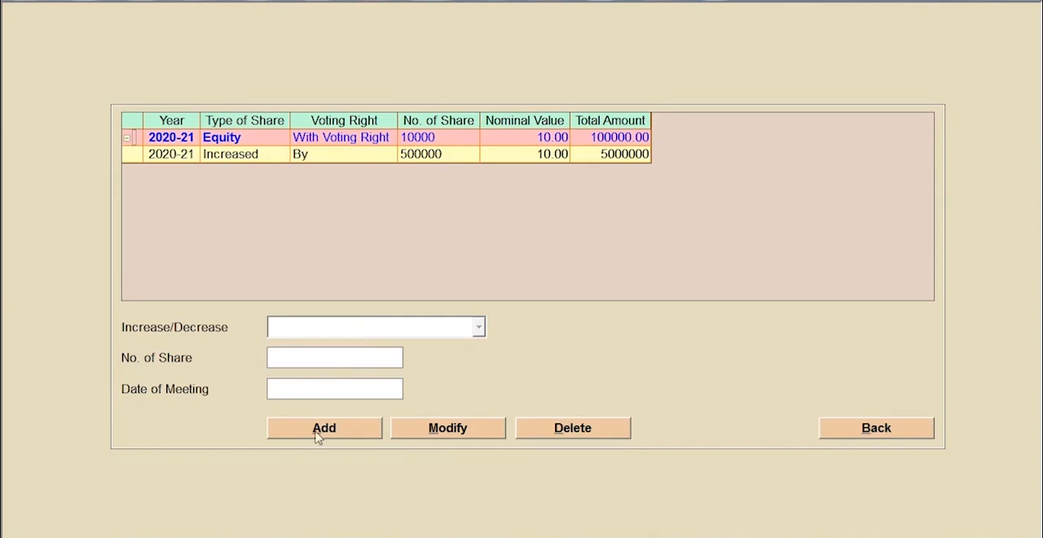
left_click(906, 433)
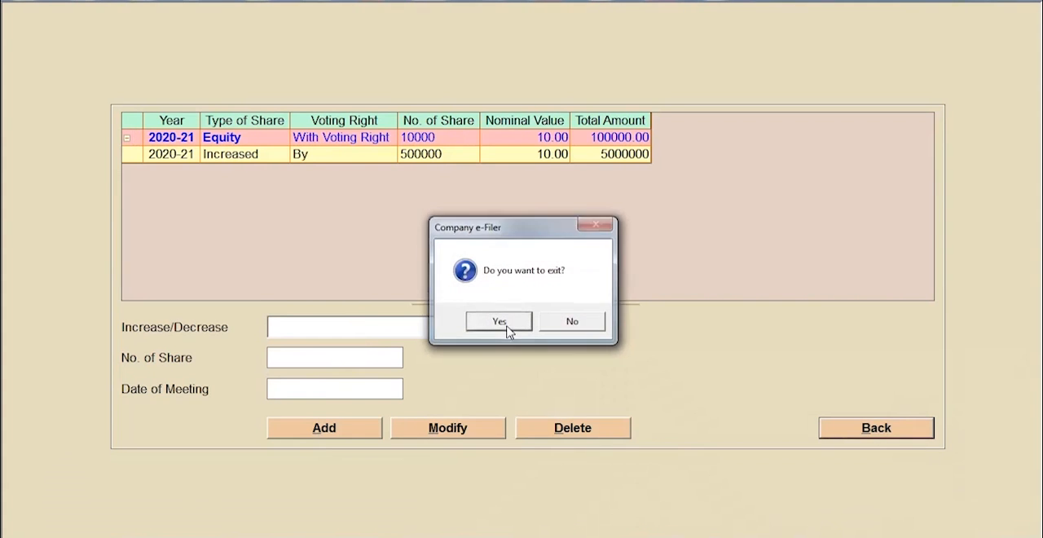
left_click(500, 323)
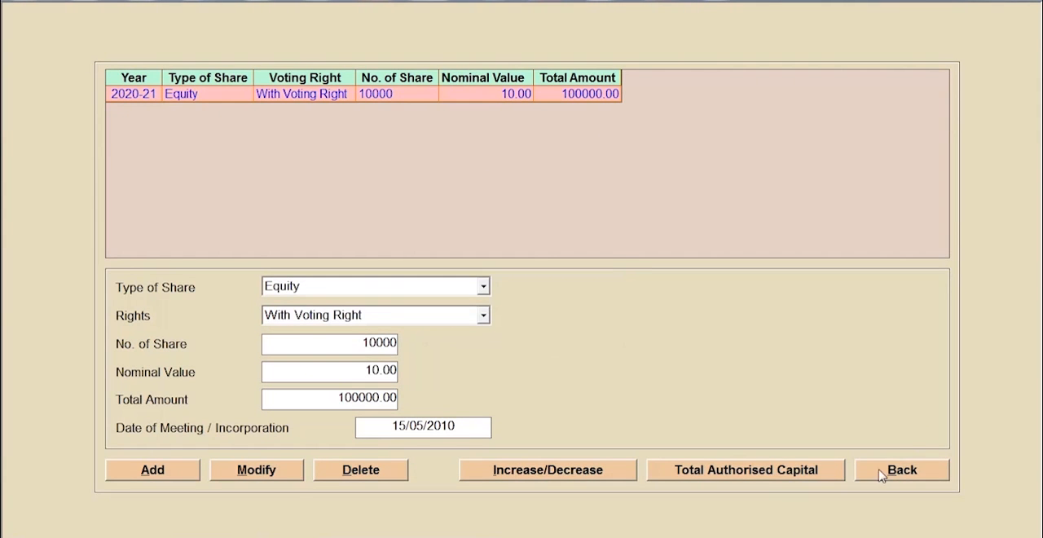
left_click(906, 468)
left_click(497, 319)
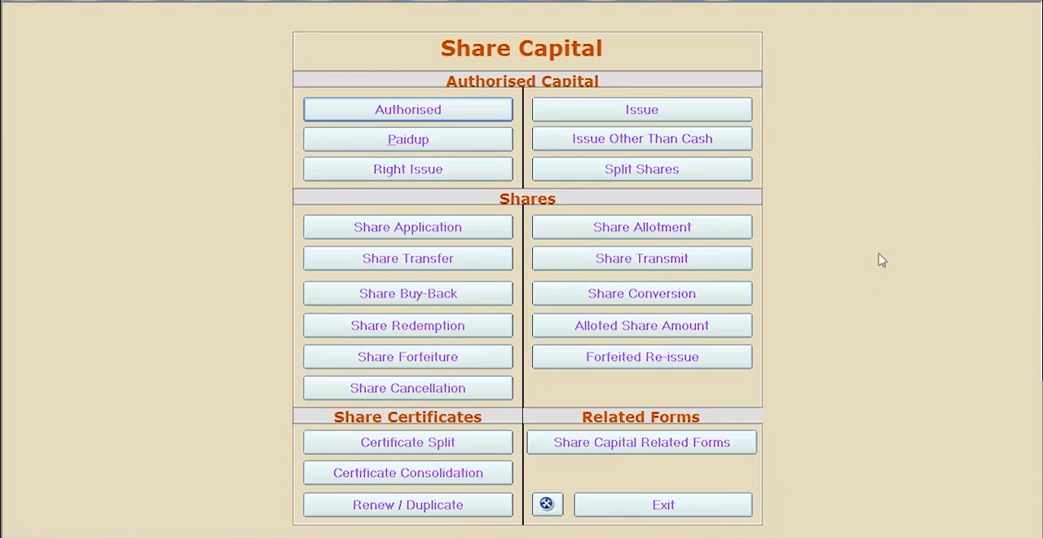
- In the right issue list, add a blank renounce member row for folio 01, delete it, and go back
left_click(399, 171)
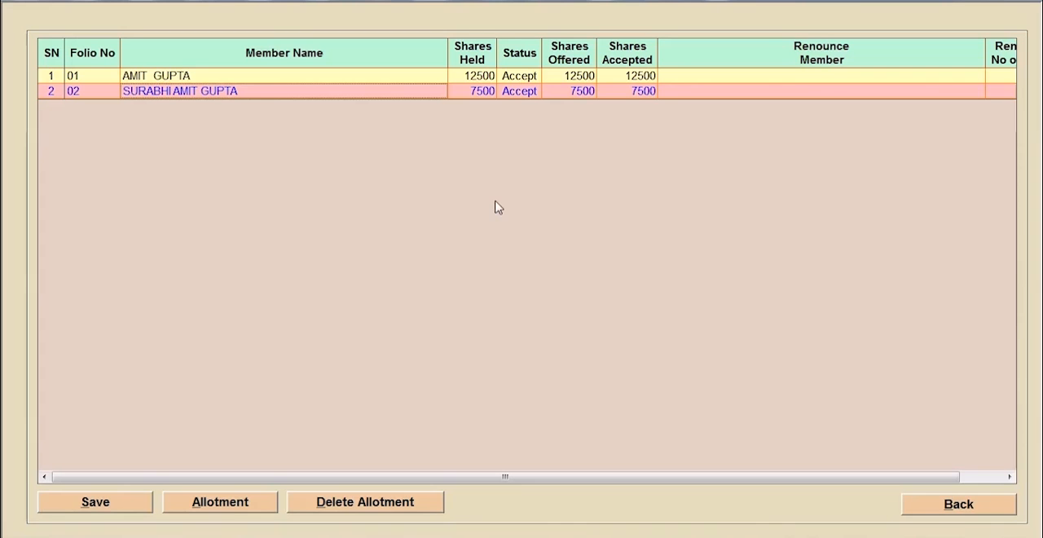
left_click(834, 78)
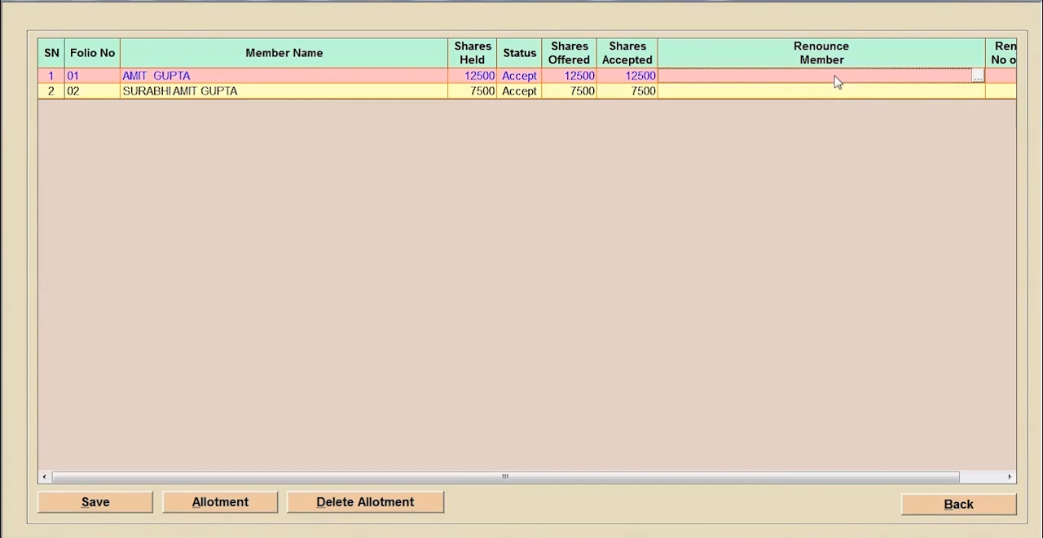
left_click(978, 76)
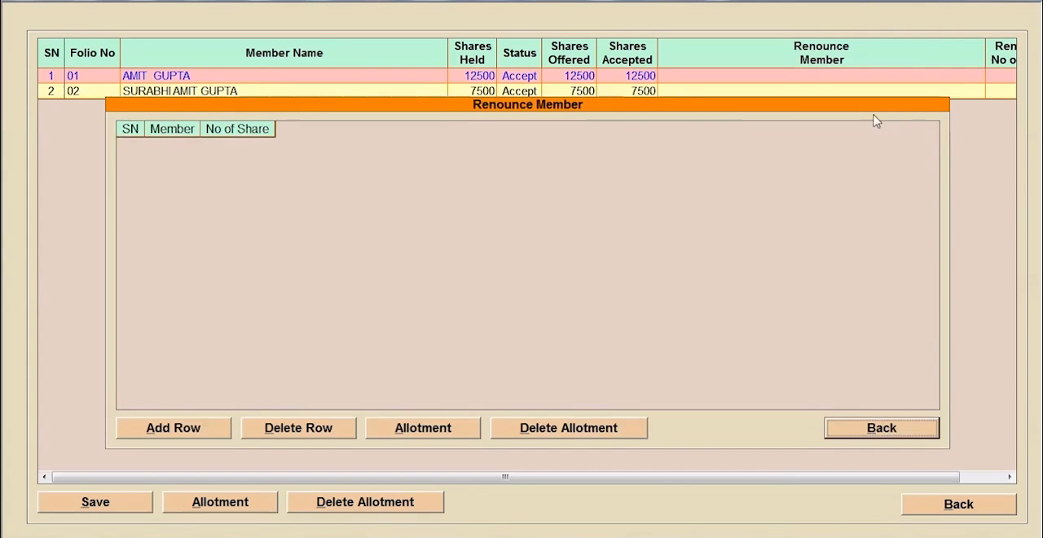
left_click(202, 428)
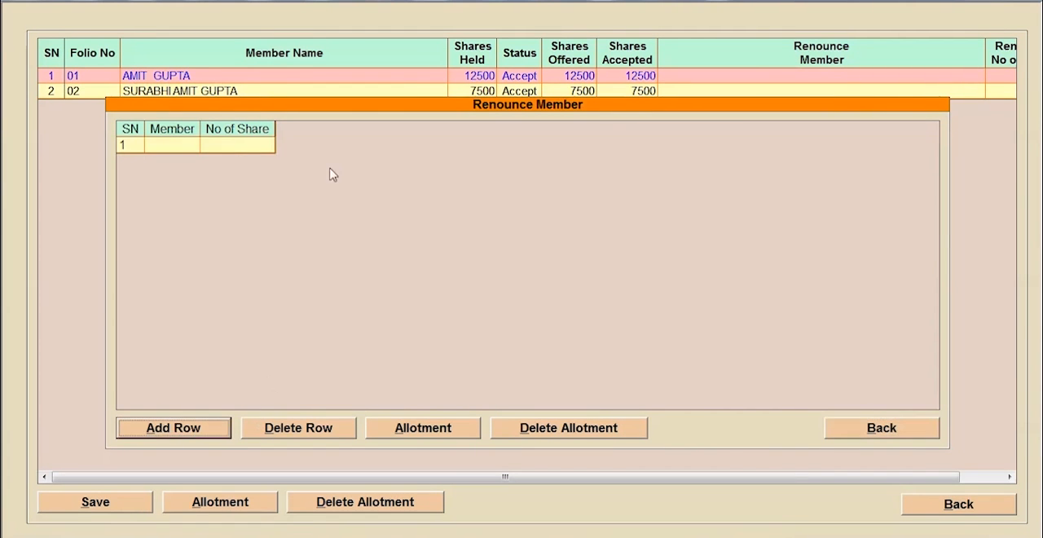
left_click(232, 150)
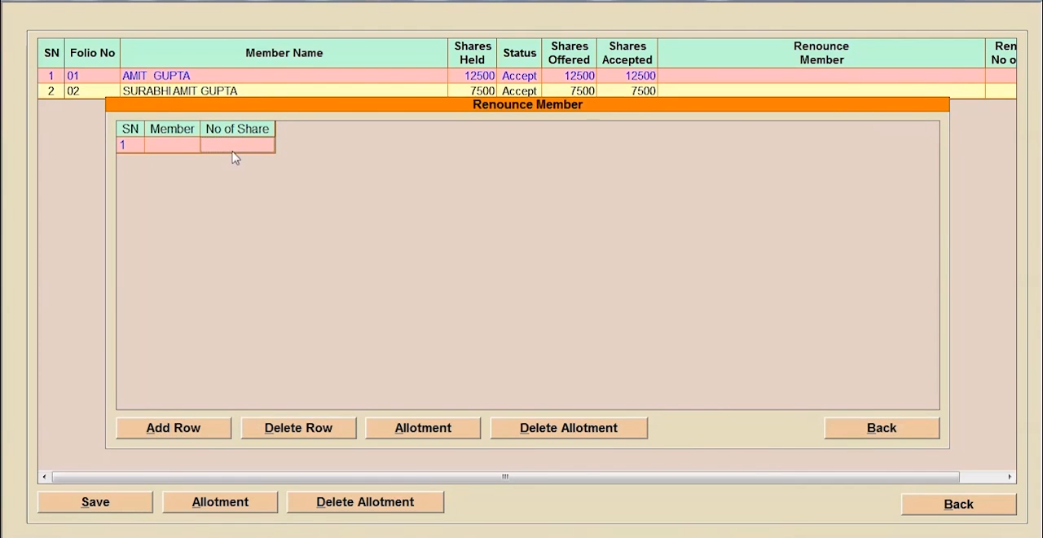
left_click(313, 433)
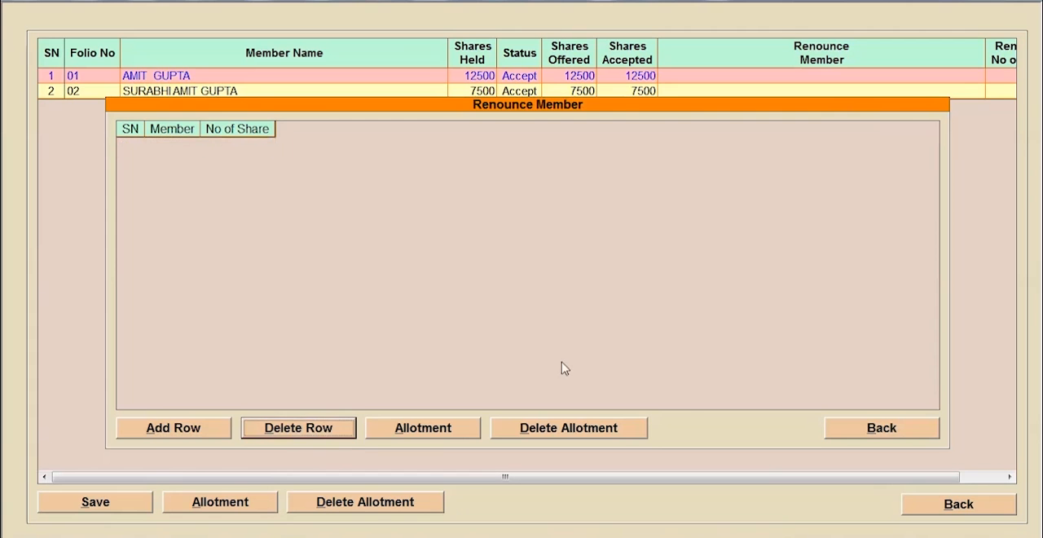
left_click(884, 432)
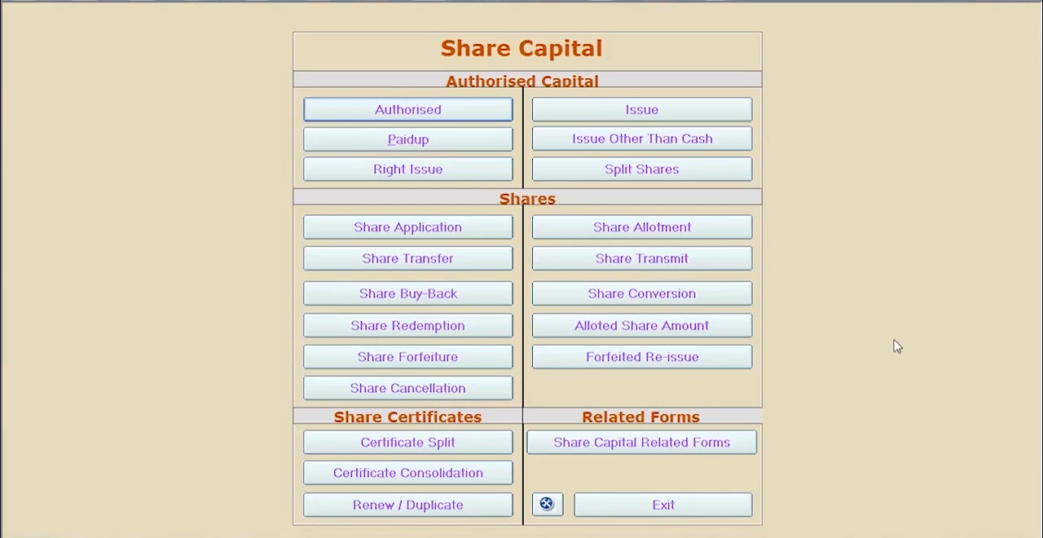
- View the share issue entries for equity shares with voting right of Rs. 10 each, and exit them
left_click(659, 118)
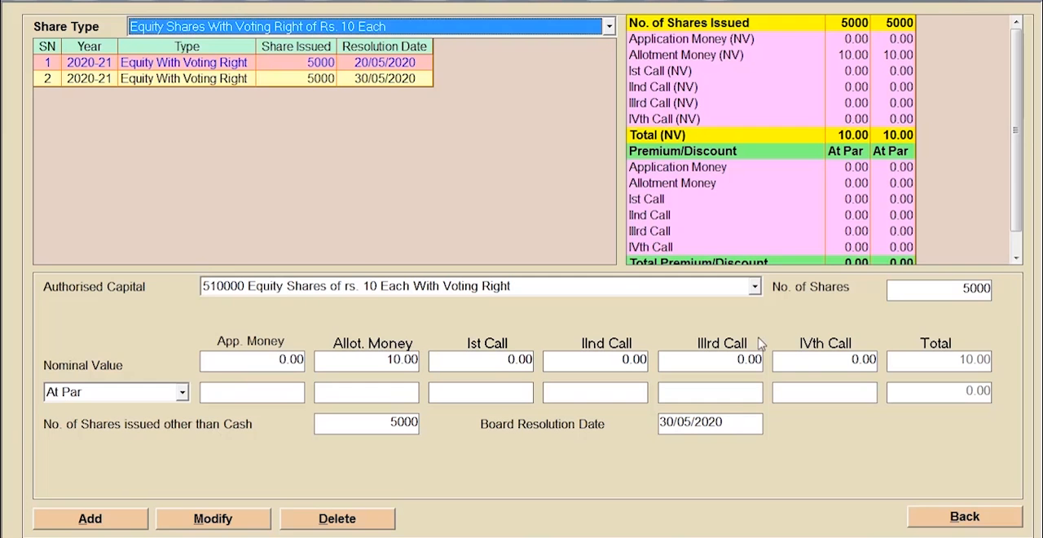
left_click(931, 517)
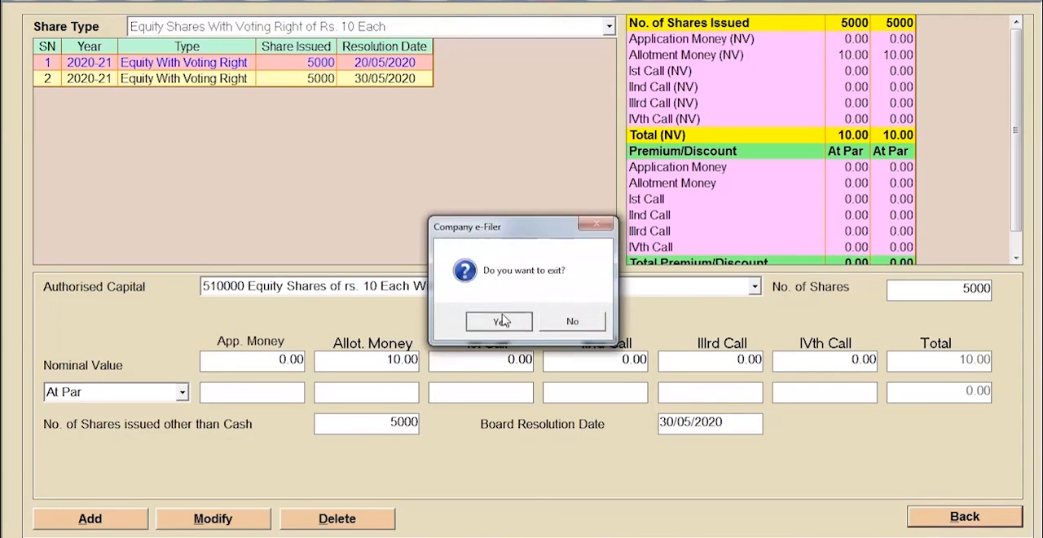
left_click(497, 319)
- View the share applications and the related allotment list for the equity shares, and go back to Share Capital
left_click(407, 226)
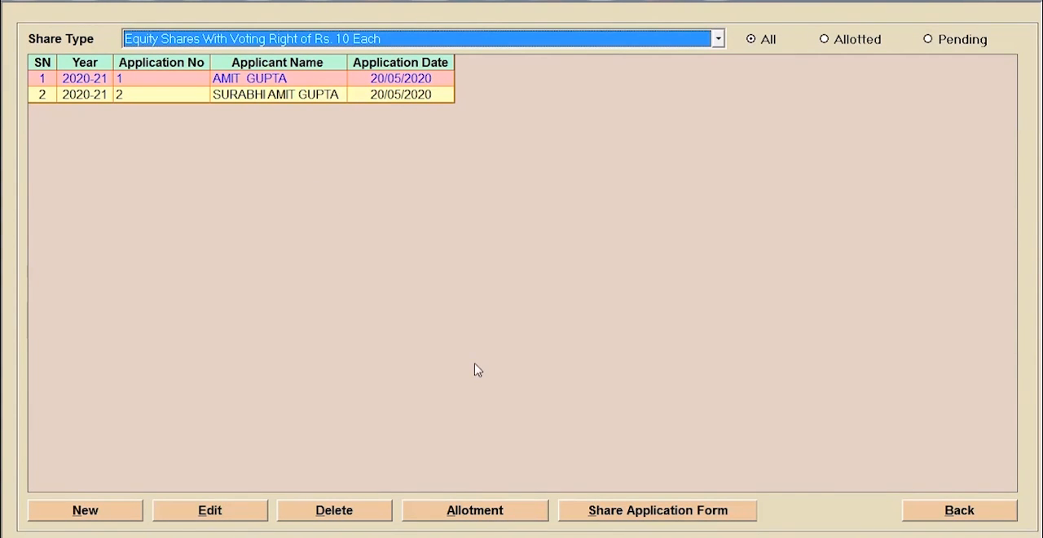
left_click(472, 513)
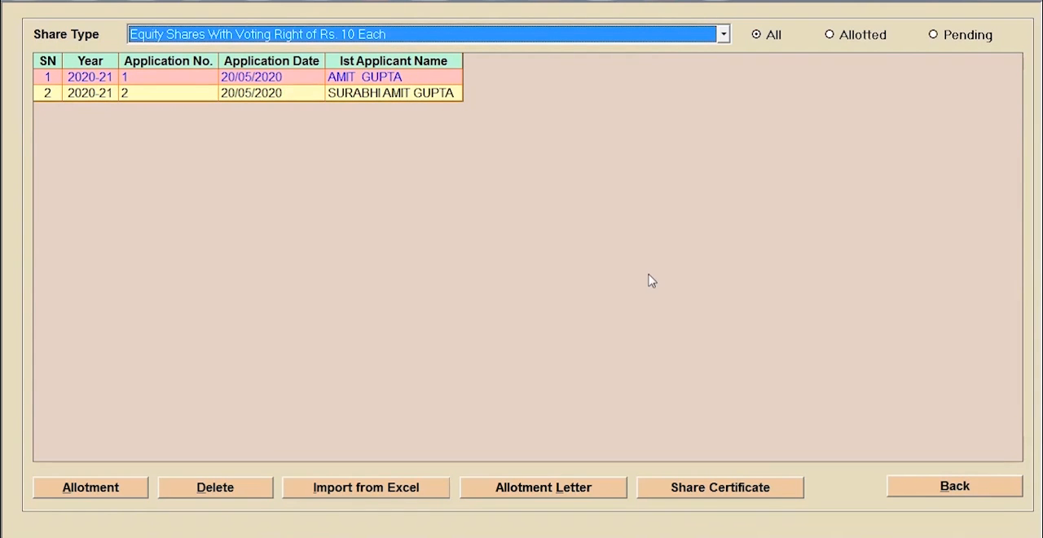
left_click(916, 486)
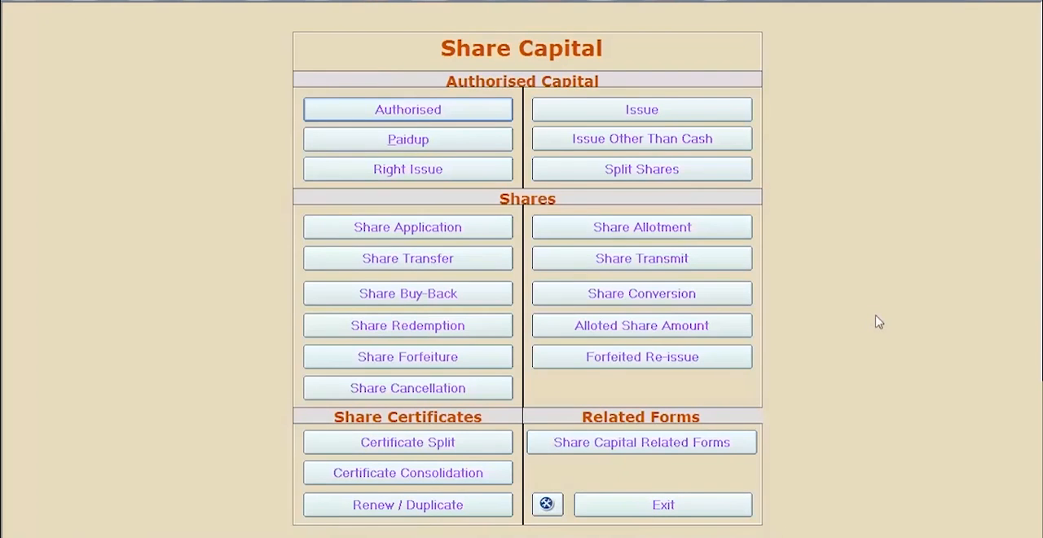
- Open the paid-up equity capital, start a new blank entry, and leave without saving it
left_click(426, 140)
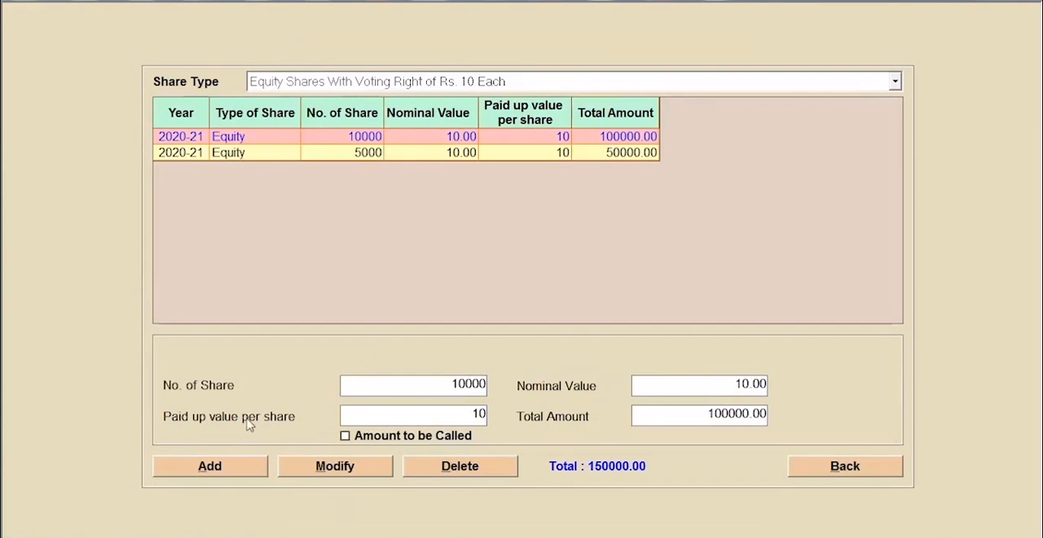
left_click(234, 466)
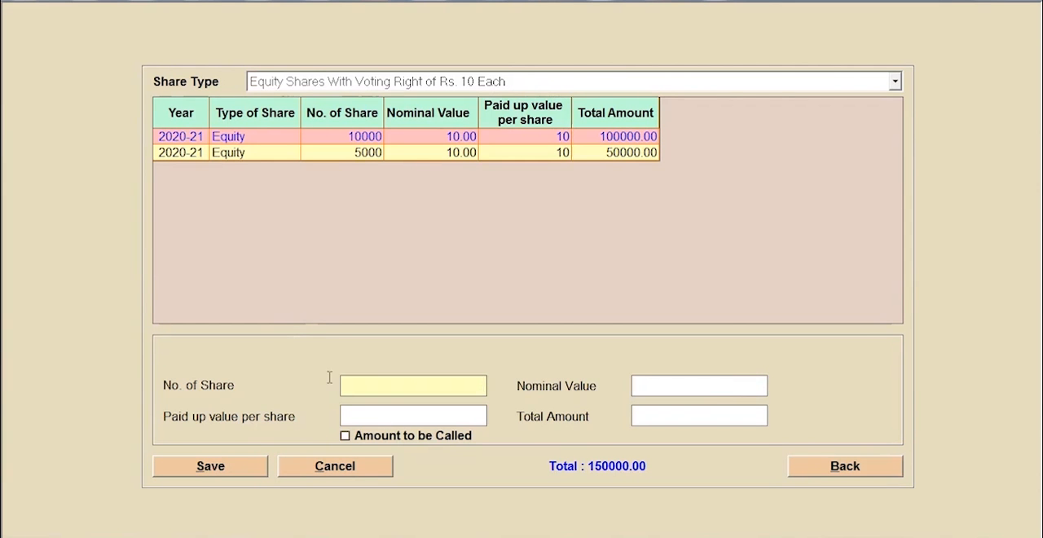
left_click(815, 468)
left_click(503, 323)
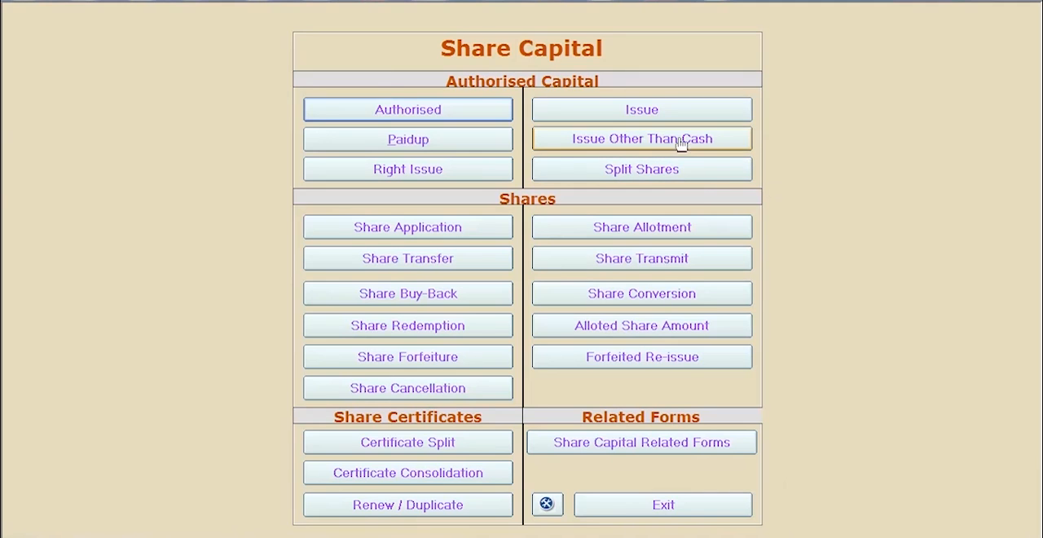
- Inspect the second share issue, with resolution date 30/05/2020, including its shares issued other than cash, and exit
left_click(646, 111)
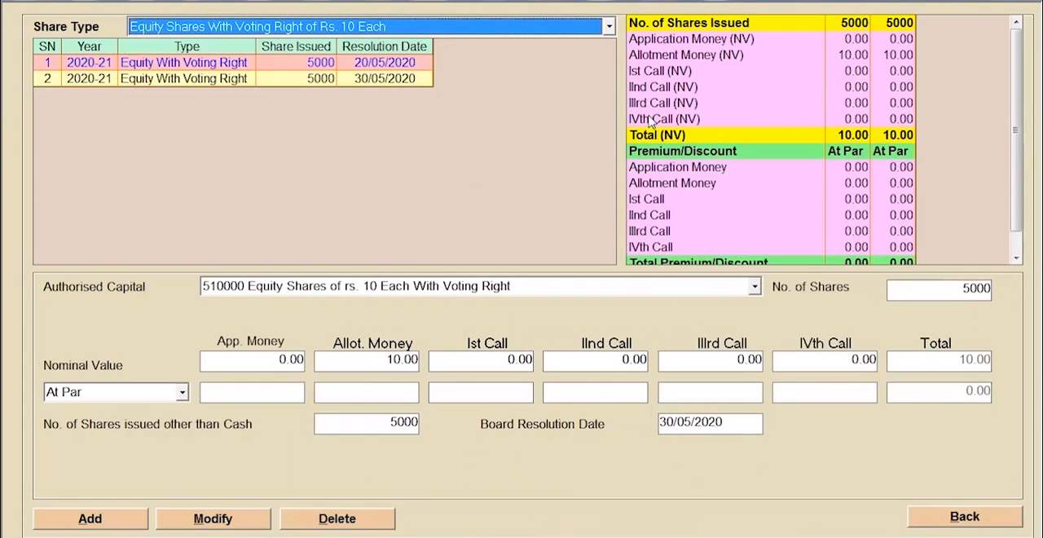
left_click(184, 79)
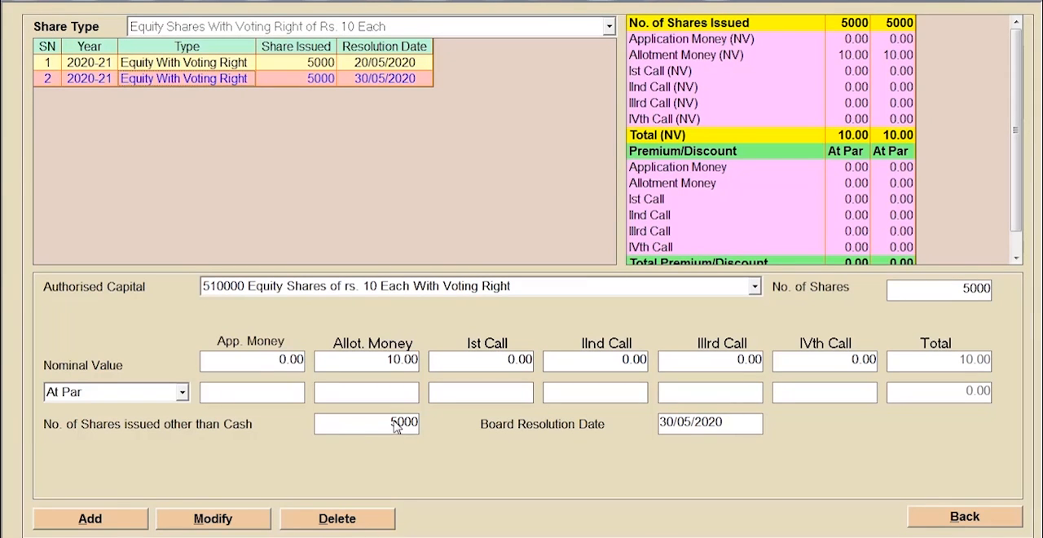
left_click(945, 517)
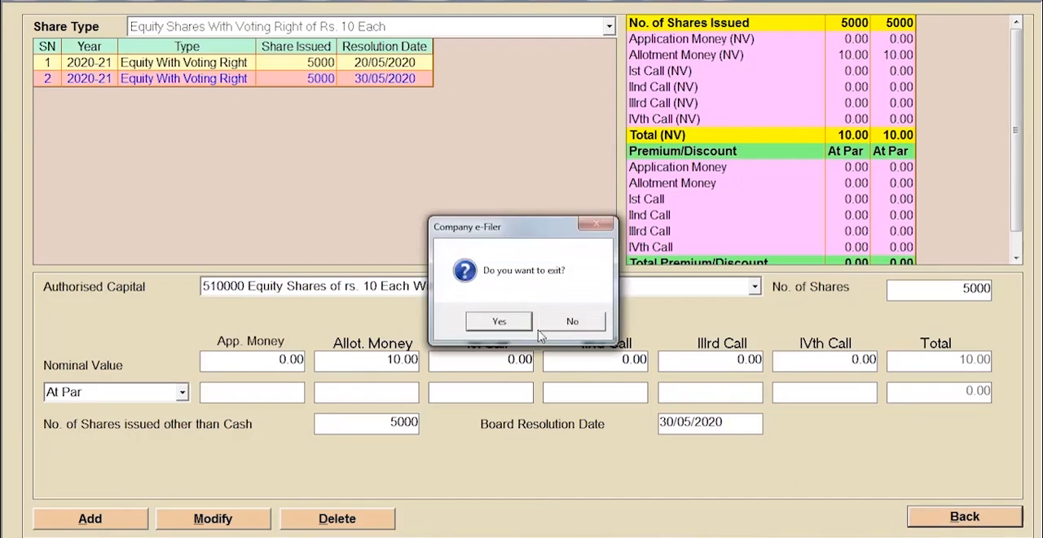
left_click(521, 322)
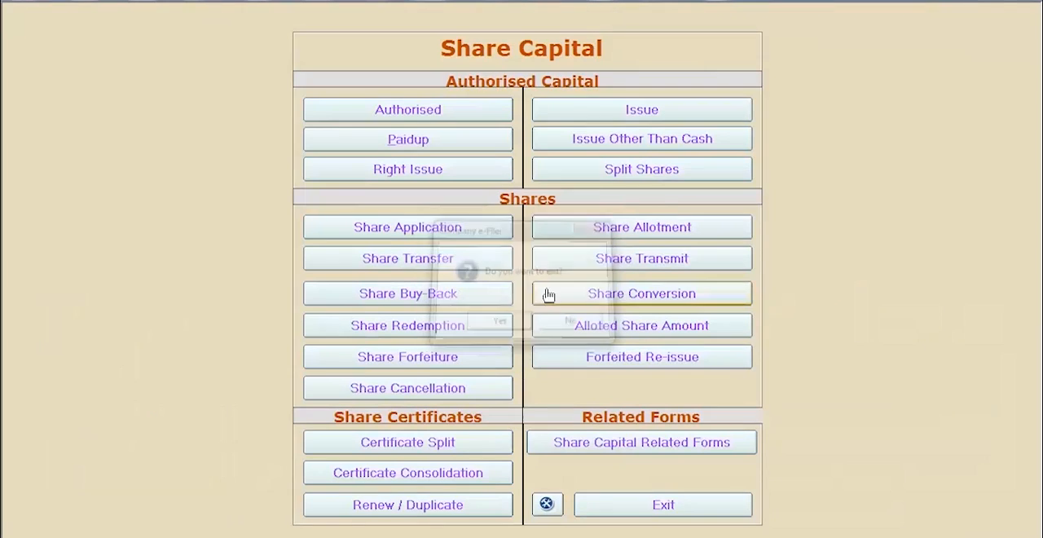
- View the list of shares issued other than cash, and exit Share Capital
left_click(642, 141)
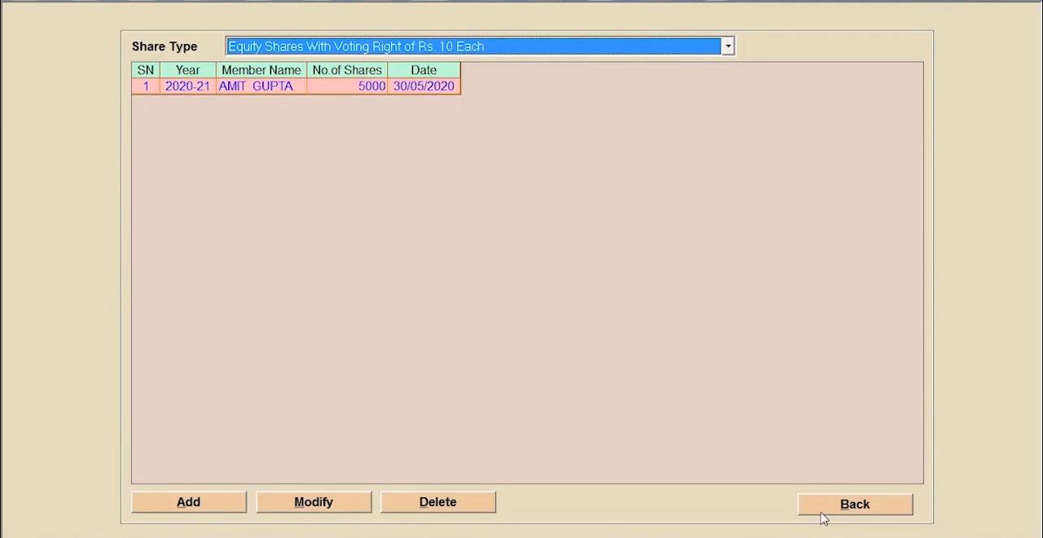
left_click(855, 503)
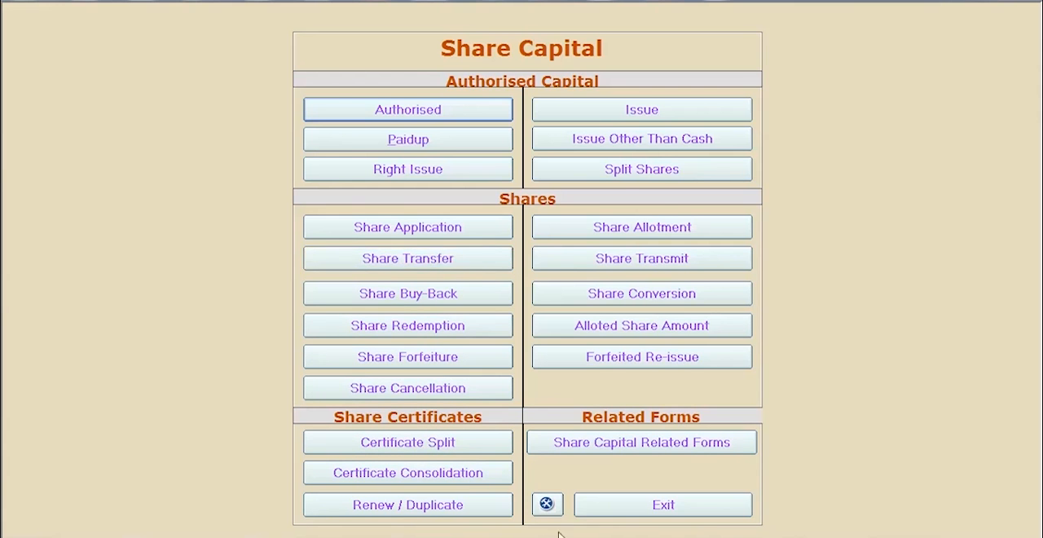
left_click(596, 511)
- View the company's list of CA/CS firms and exit it
mouse_move(454, 97)
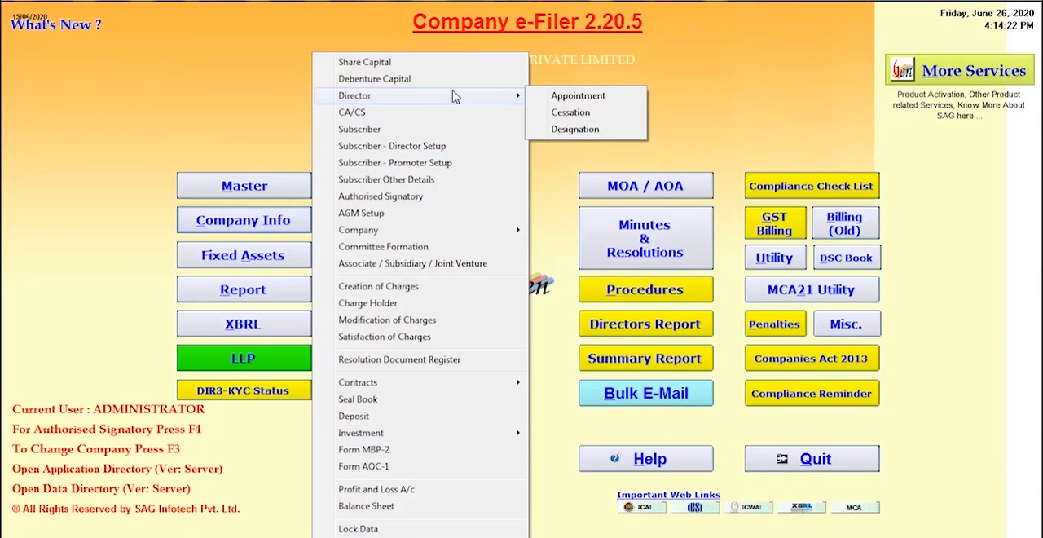
left_click(412, 117)
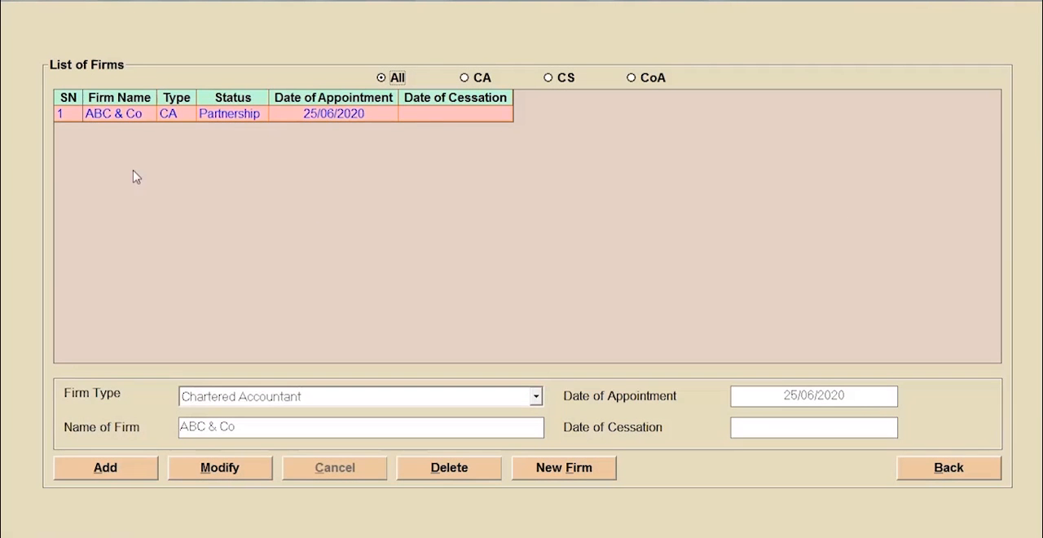
left_click(969, 481)
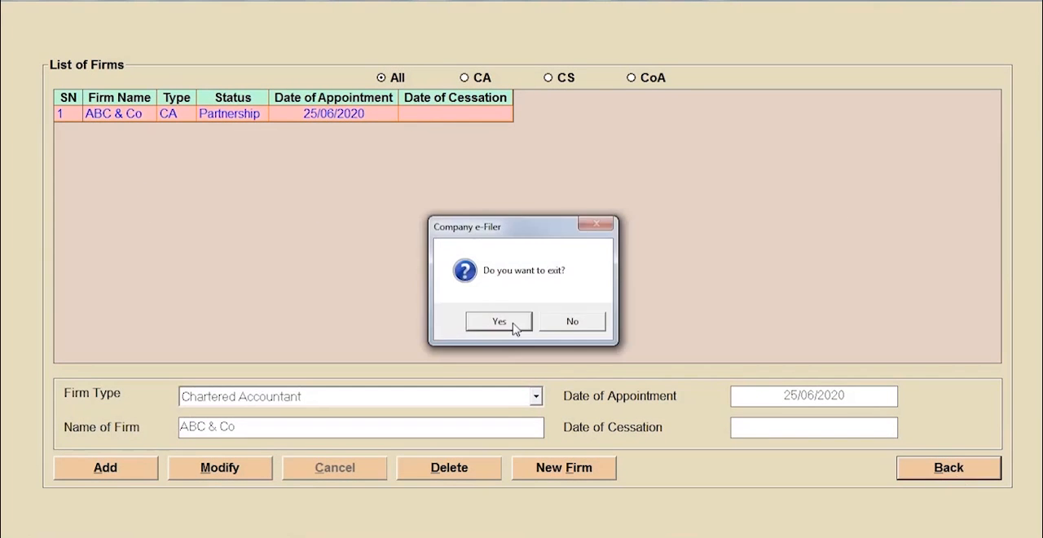
left_click(510, 326)
- View the company's AGM Setup details and exit without changing them
left_click(239, 220)
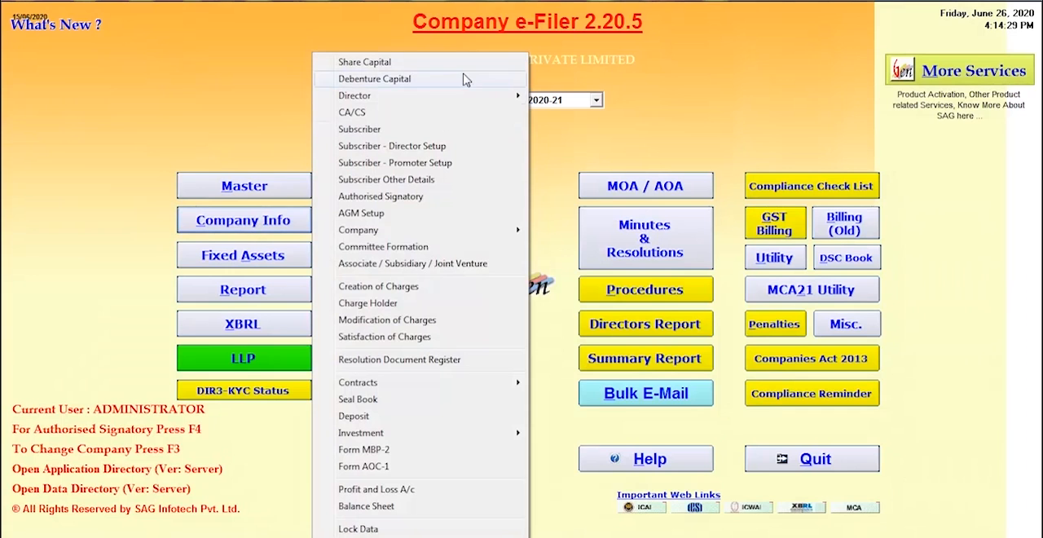
left_click(409, 218)
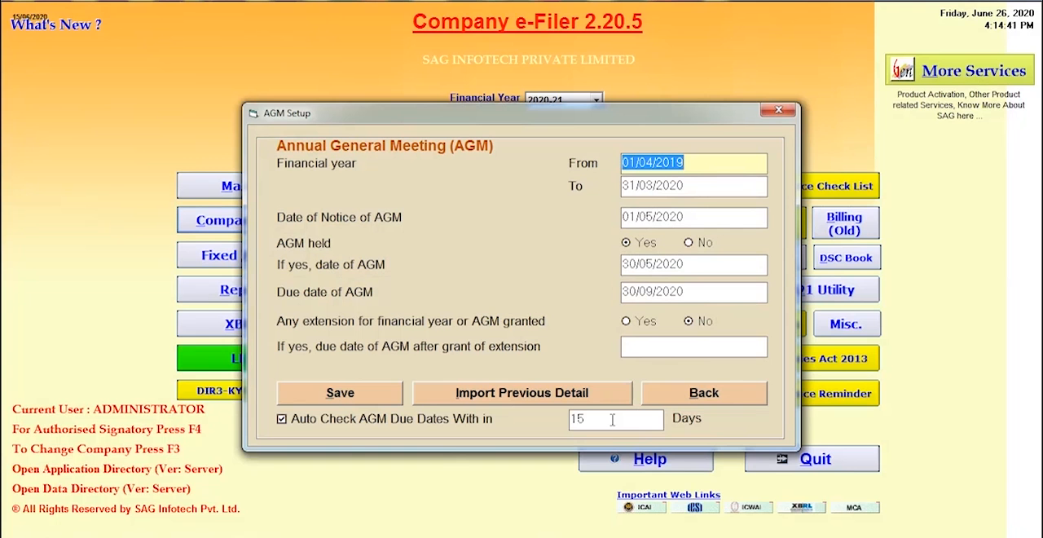
left_click(719, 397)
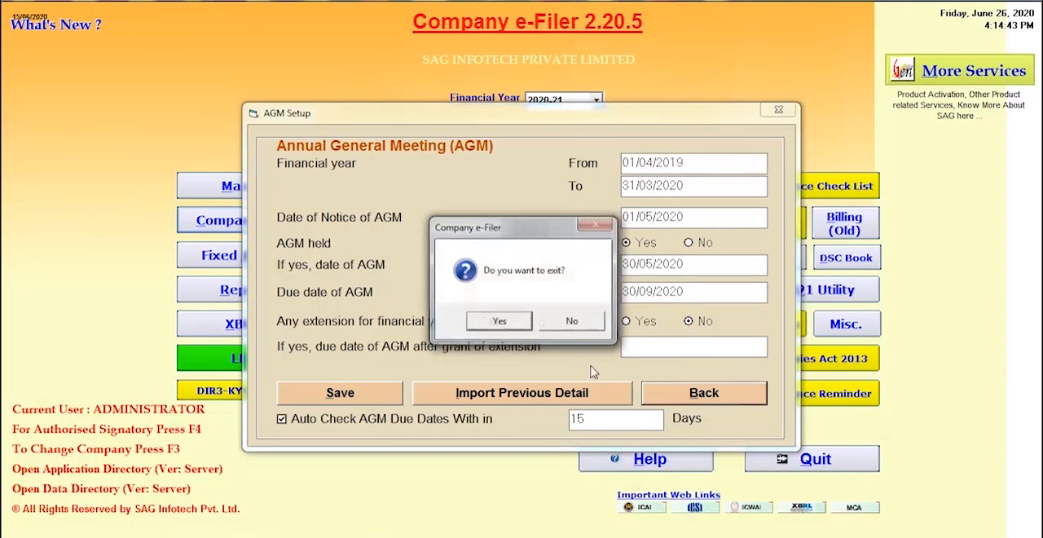
left_click(501, 322)
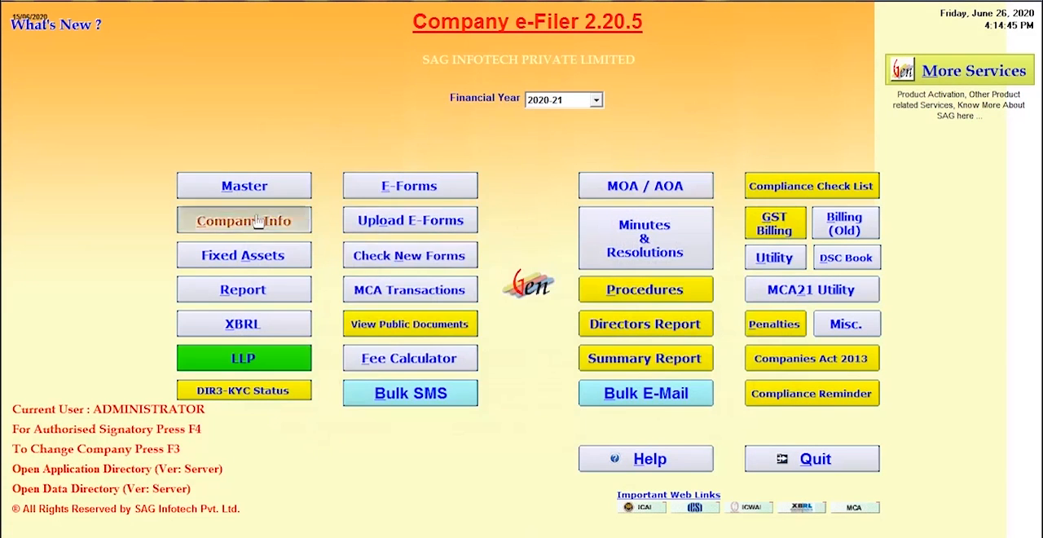
- Inspect Creation of Charges, including the blank charge holder form and the available import sources
left_click(244, 220)
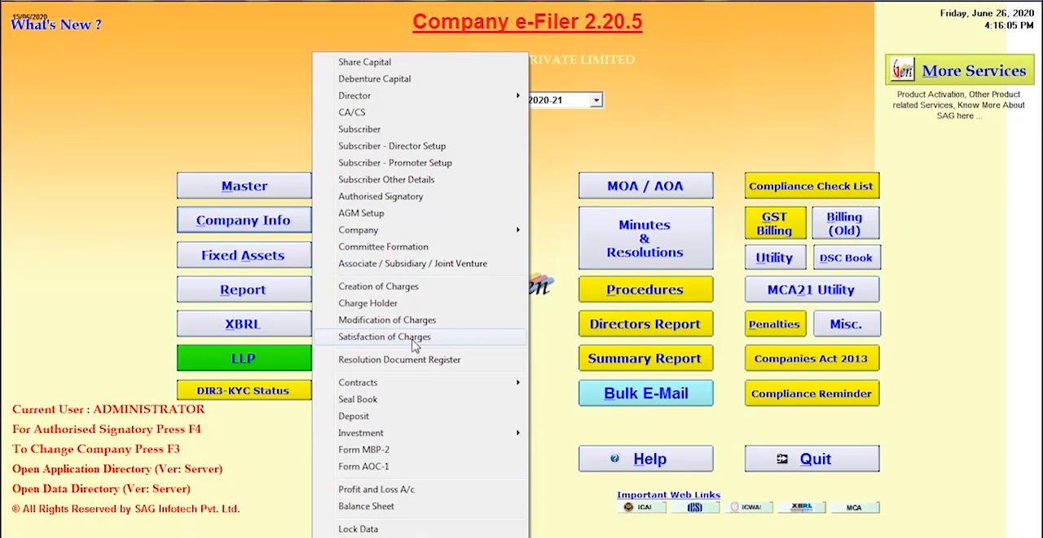
left_click(397, 286)
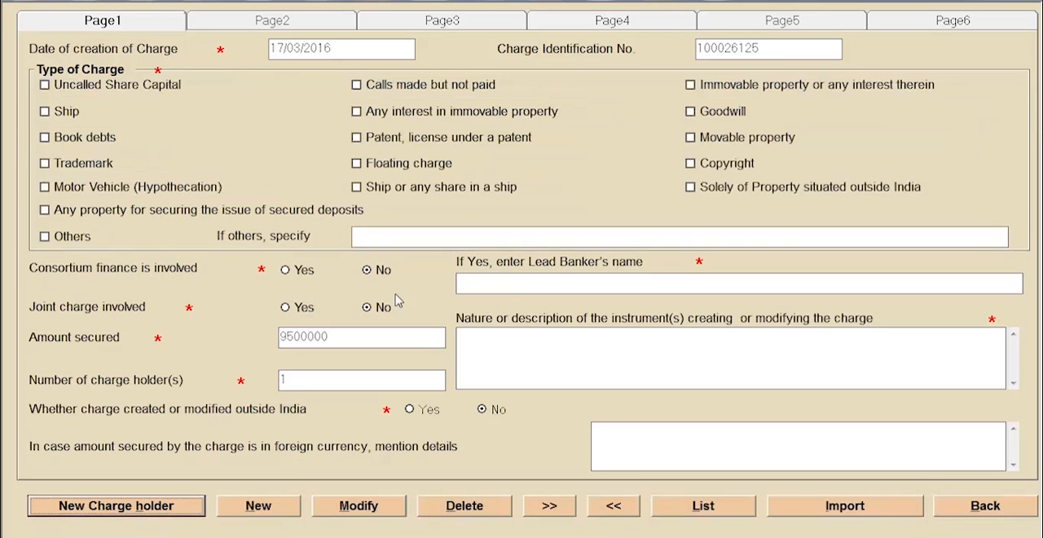
left_click(126, 511)
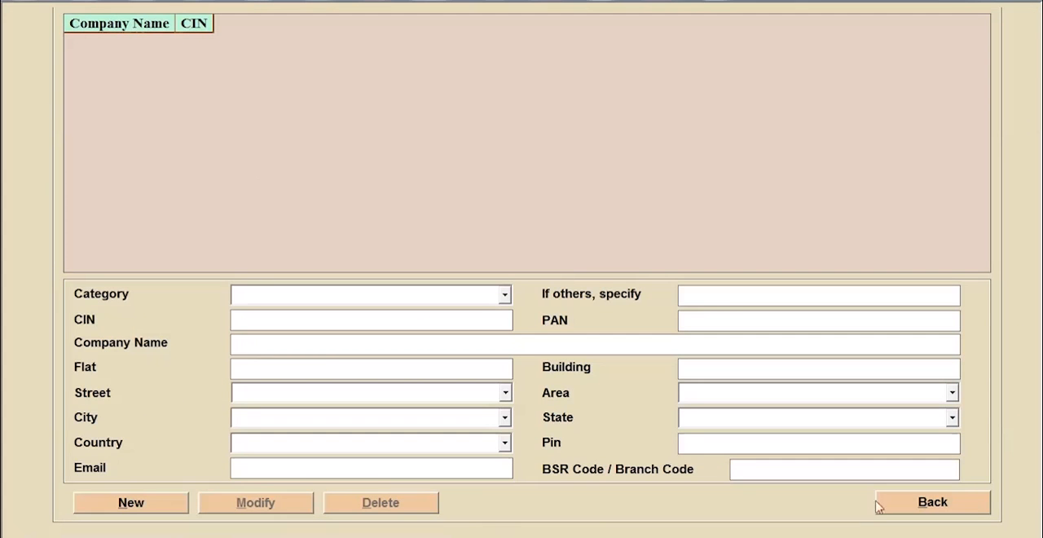
left_click(913, 512)
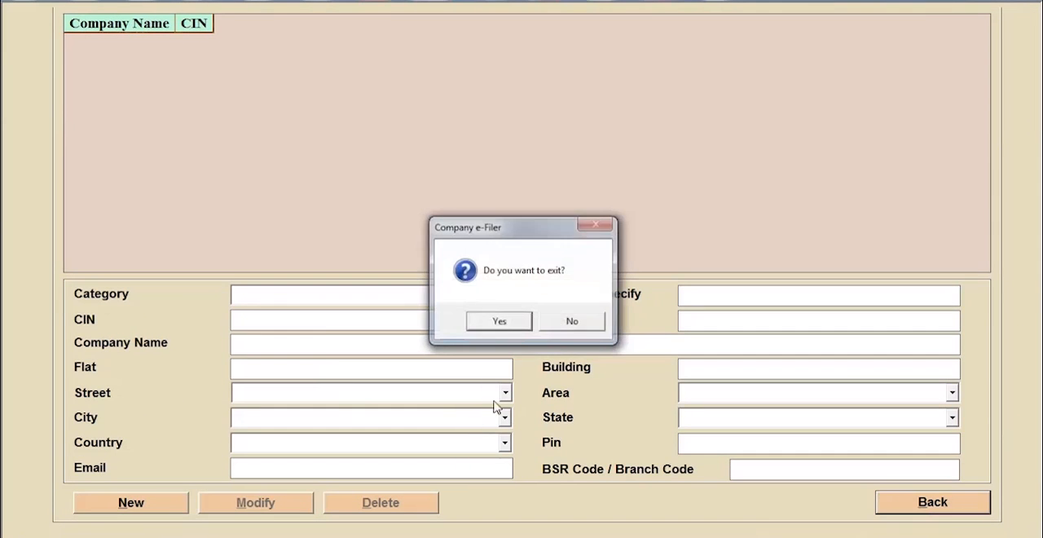
left_click(499, 322)
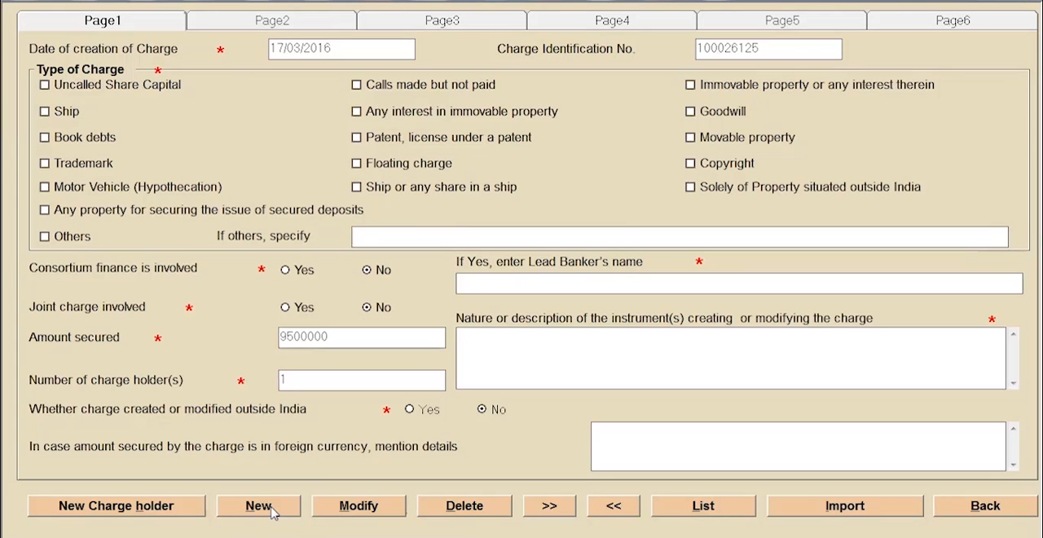
left_click(873, 513)
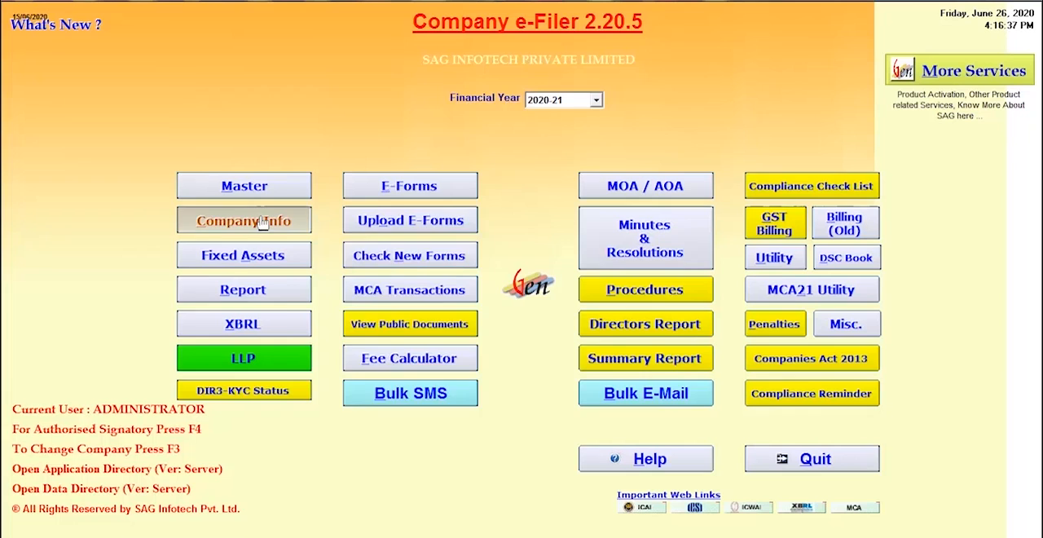
- View the Modification of Charges form and exit it
left_click(243, 220)
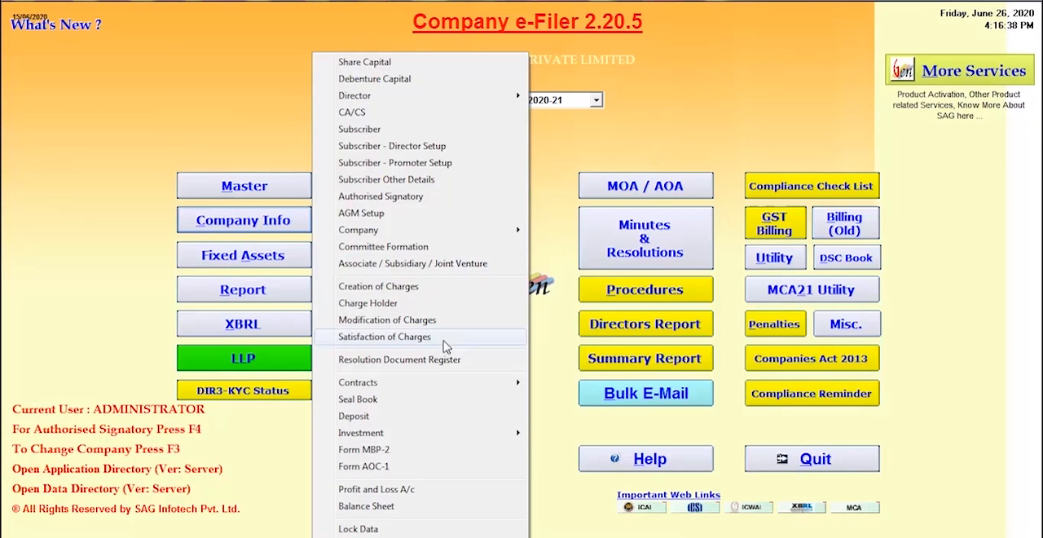
left_click(401, 323)
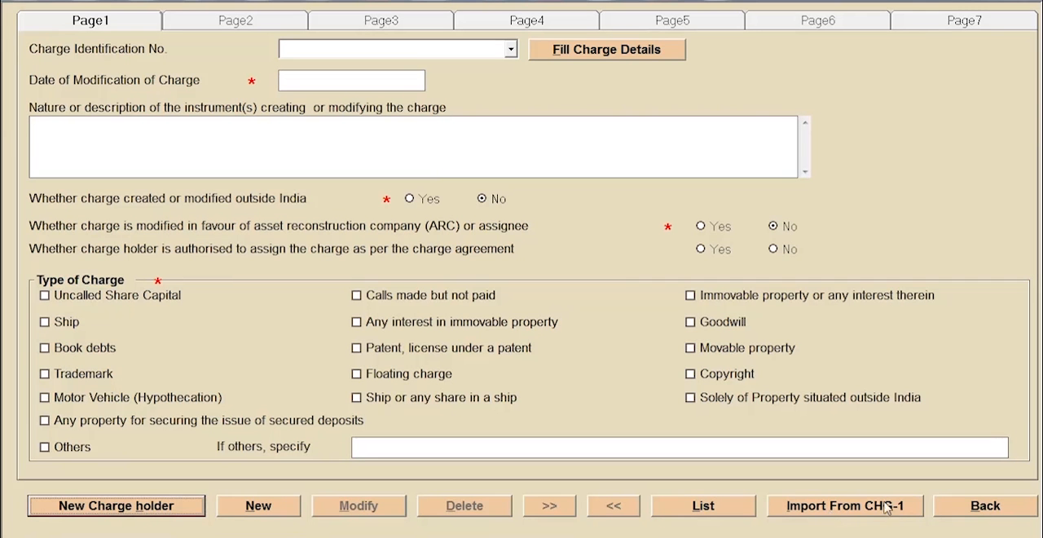
left_click(987, 507)
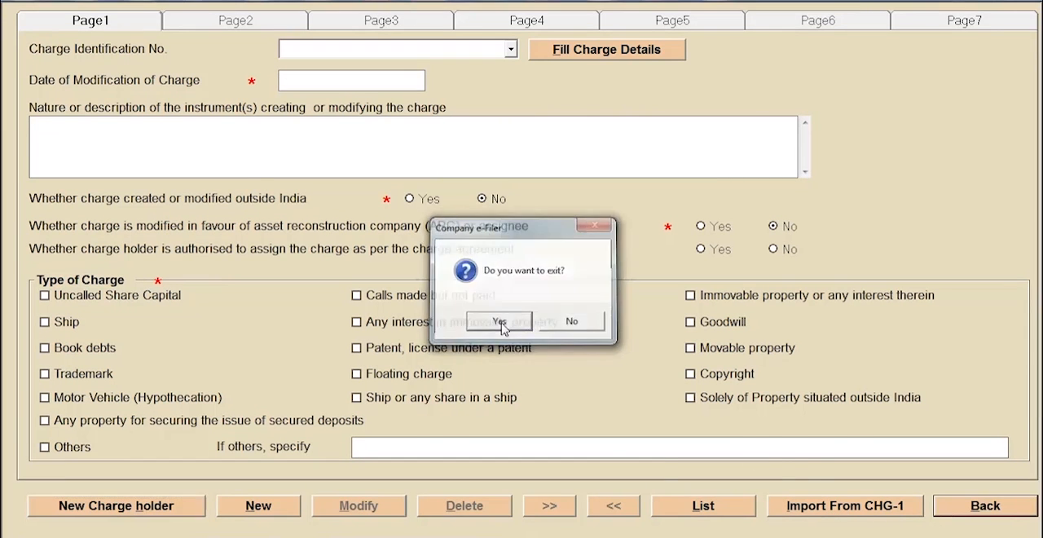
left_click(499, 320)
- Open Satisfaction of Charges, select the charge dated 17/03/2016, and exit
left_click(269, 221)
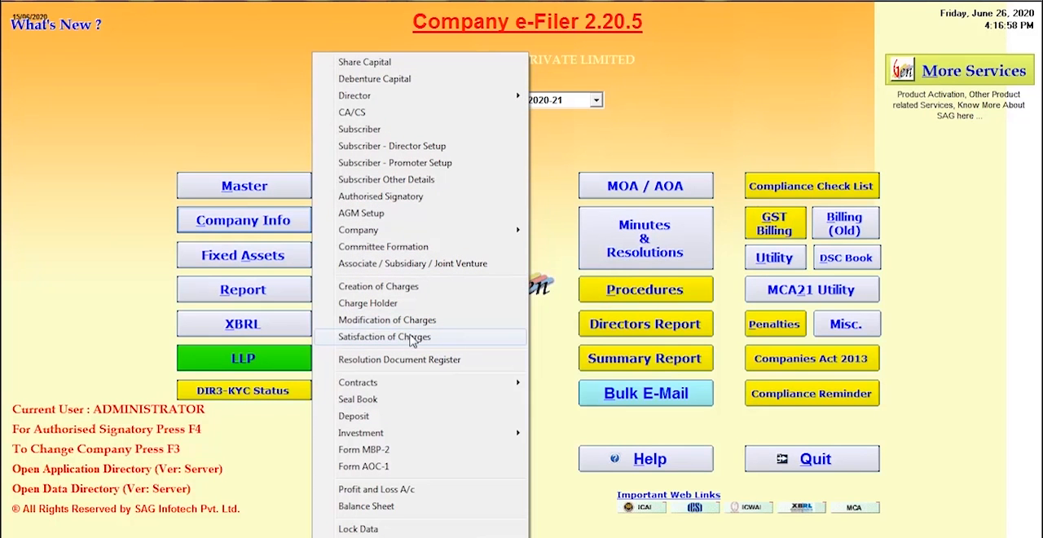
left_click(411, 339)
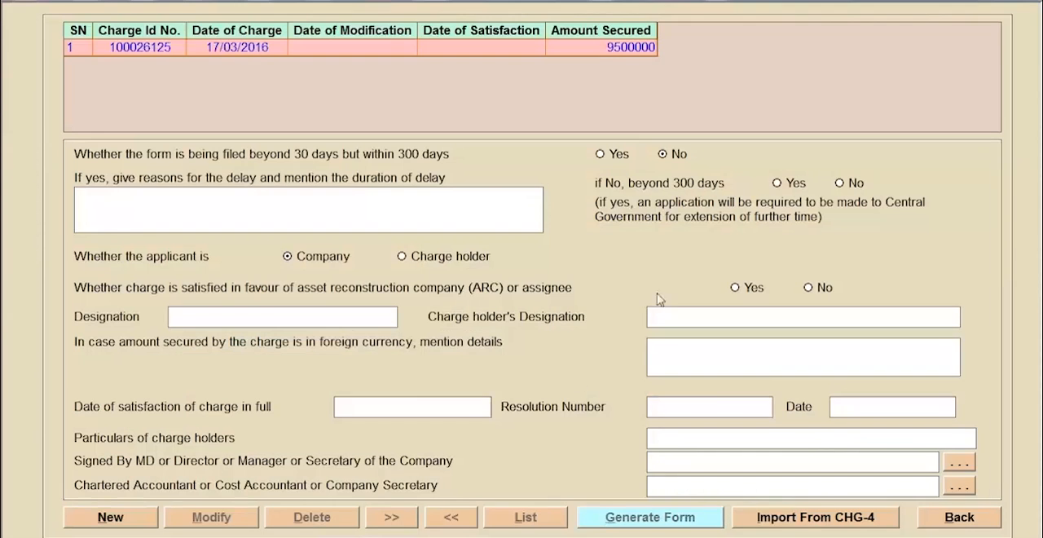
left_click(151, 54)
left_click(939, 519)
left_click(434, 318)
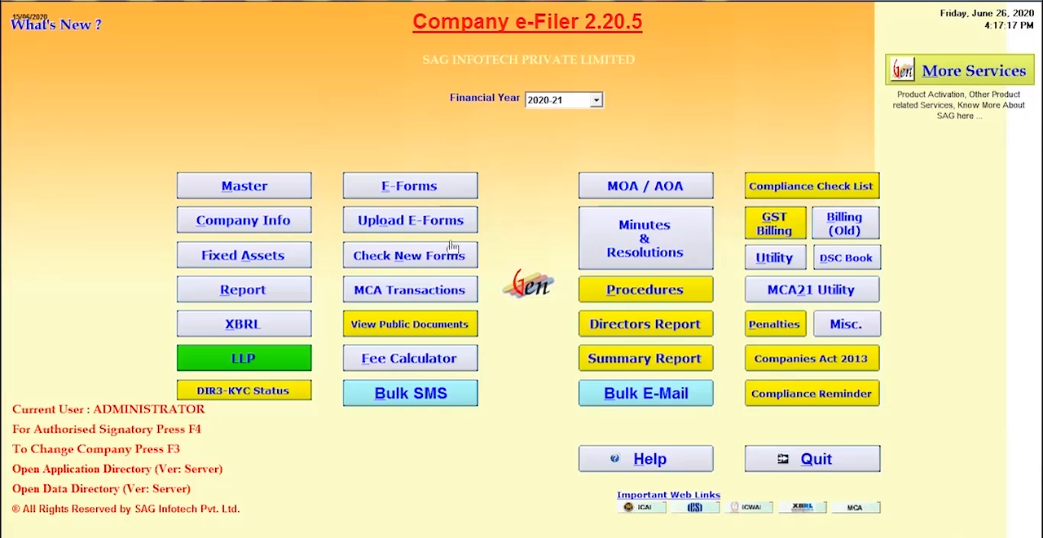
- Open the company's fixed assets details and start adding an asset
left_click(246, 265)
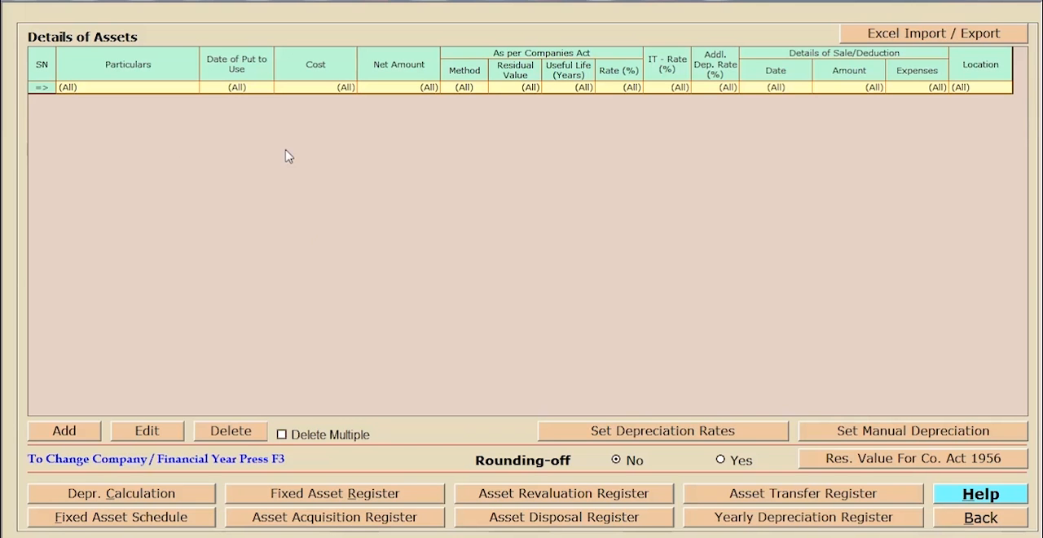
left_click(89, 434)
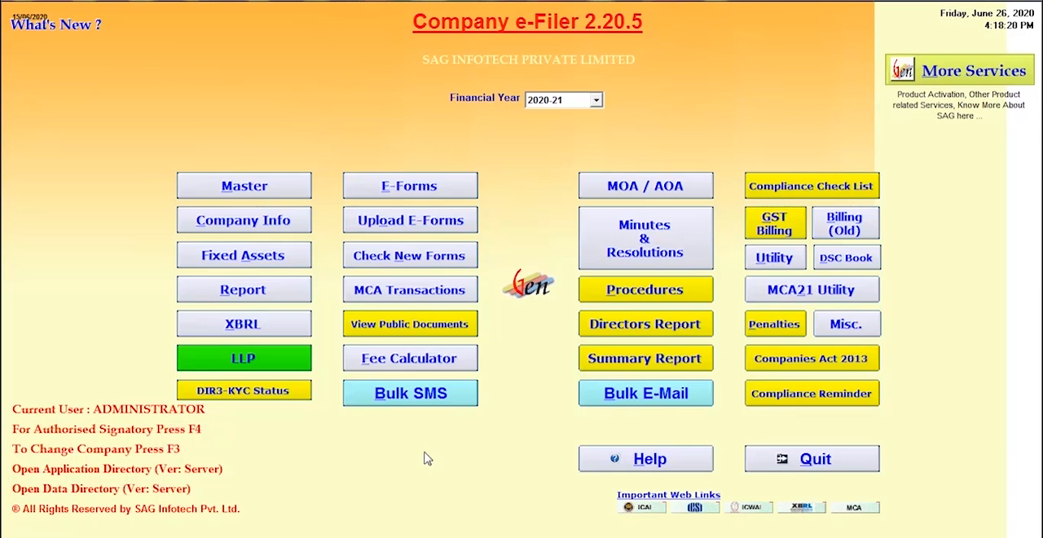
- Open the Share Holders Register from the 2013 statutory registers and choose Equity Shares With Voting Right of Rs. 10 Each
left_click(276, 292)
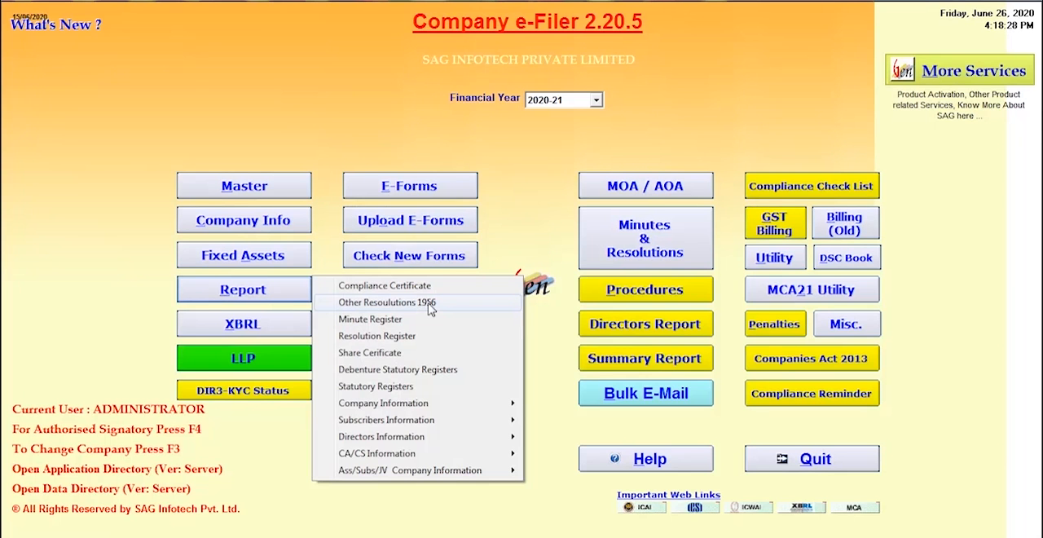
left_click(398, 392)
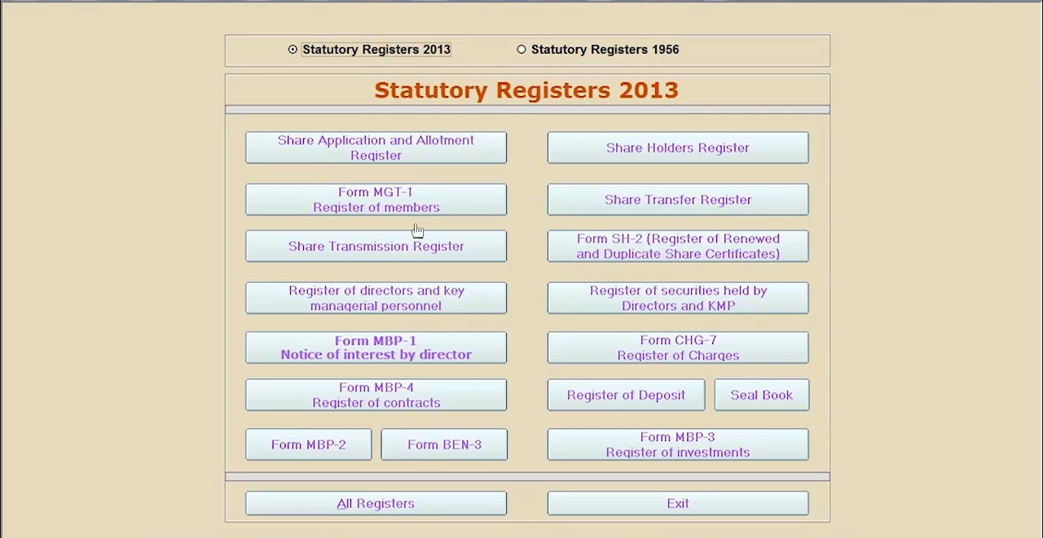
left_click(692, 160)
left_click(607, 56)
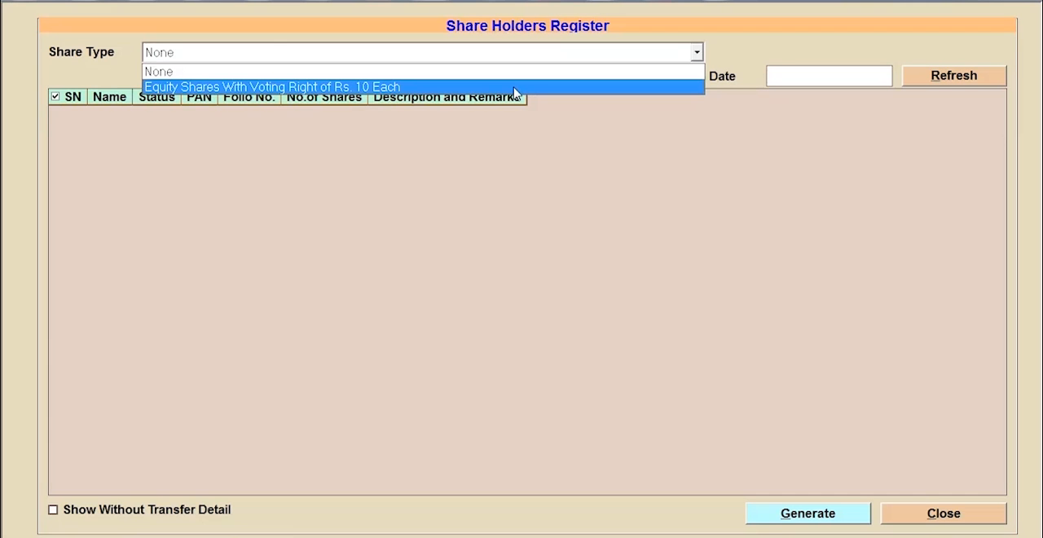
left_click(514, 87)
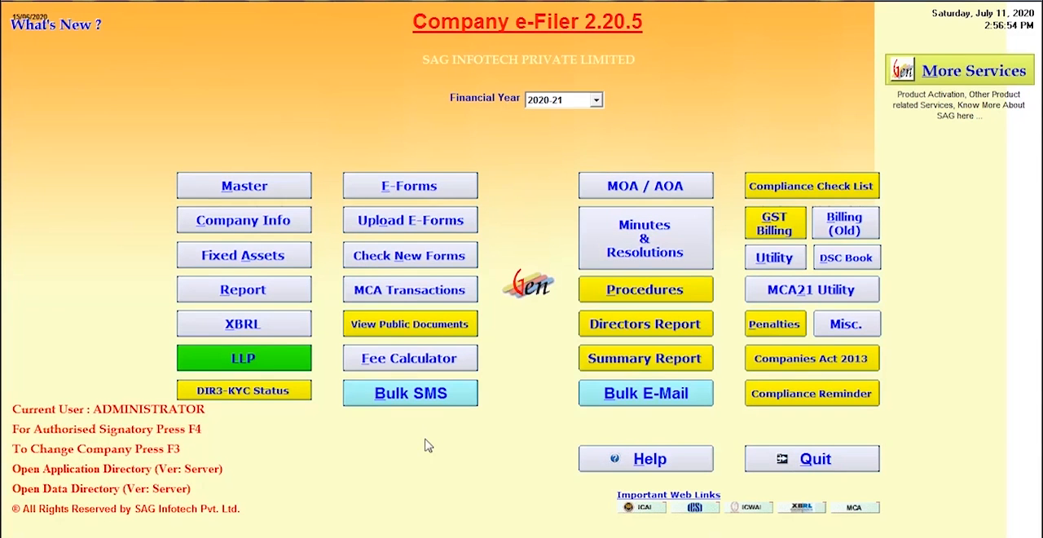
- Open Form AOC-4 from the annual filing e-forms
left_click(422, 187)
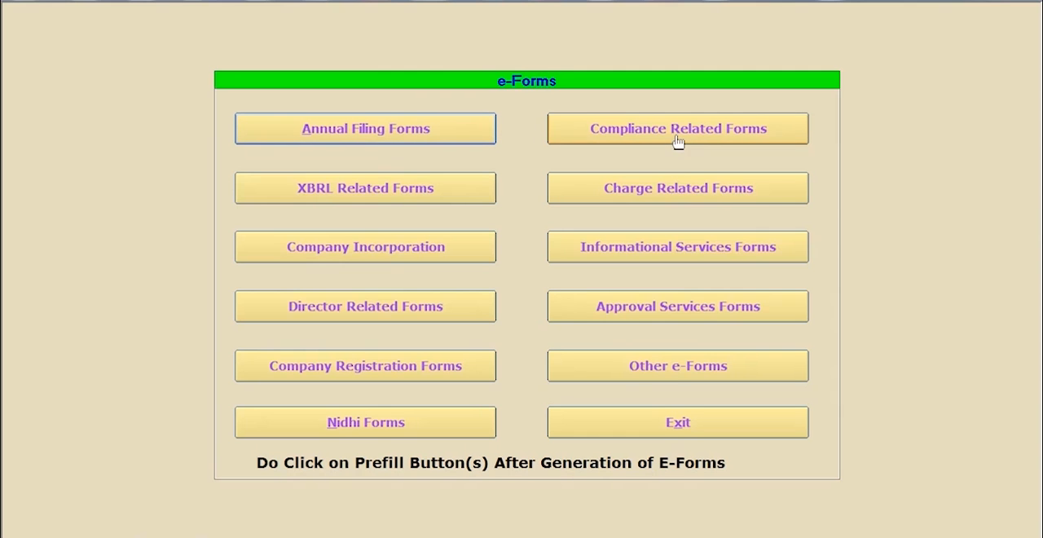
mouse_move(677, 140)
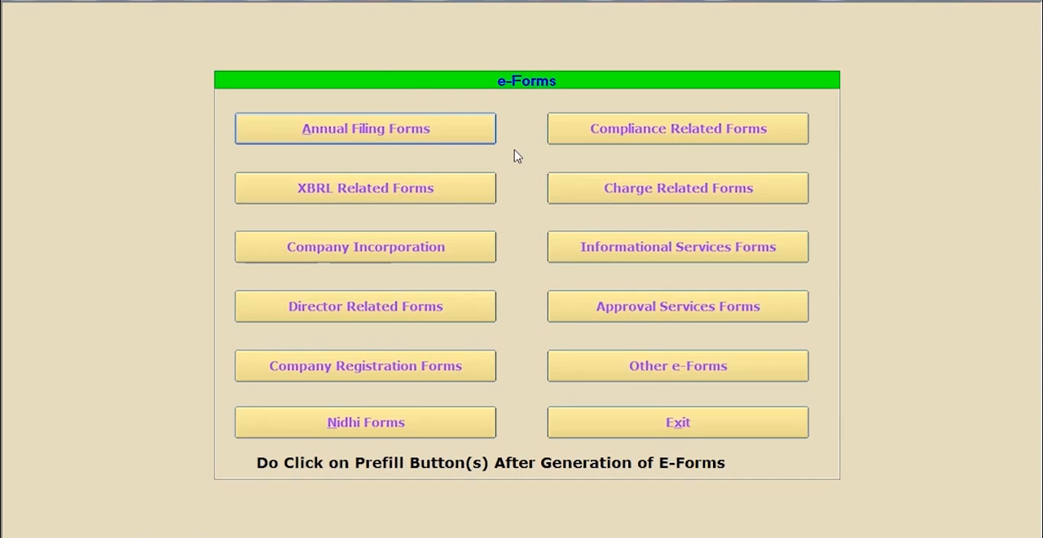
left_click(352, 134)
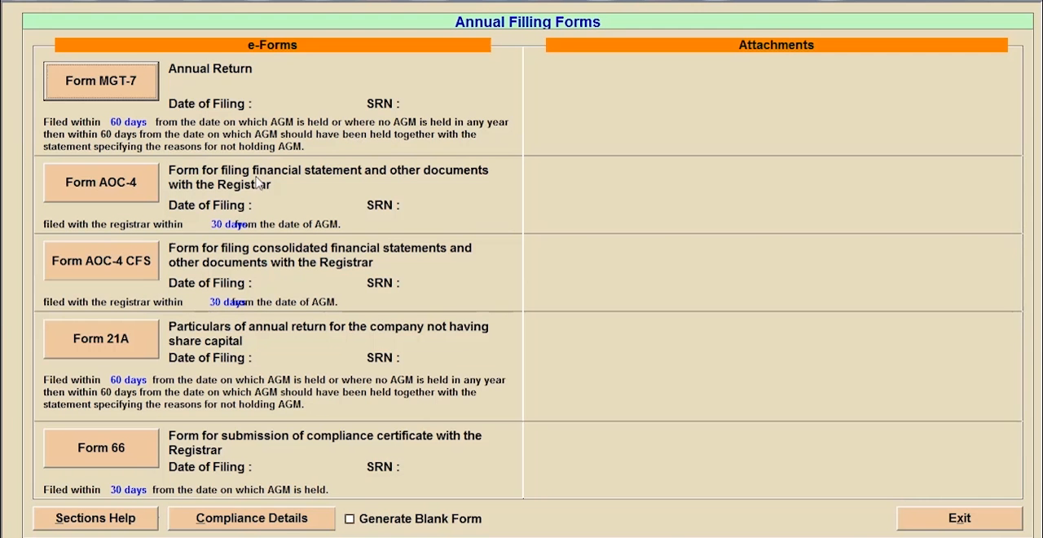
left_click(100, 187)
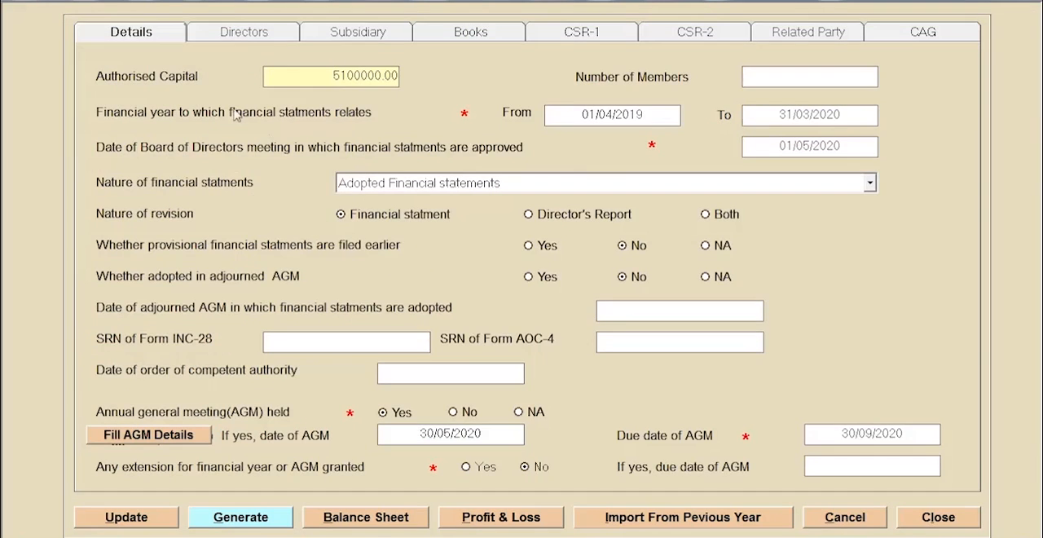
- Review the Form AOC-4 sections for directors, subsidiary, books, CSR-1, CSR-2, related party, and CAG
left_click(244, 31)
left_click(352, 31)
left_click(489, 35)
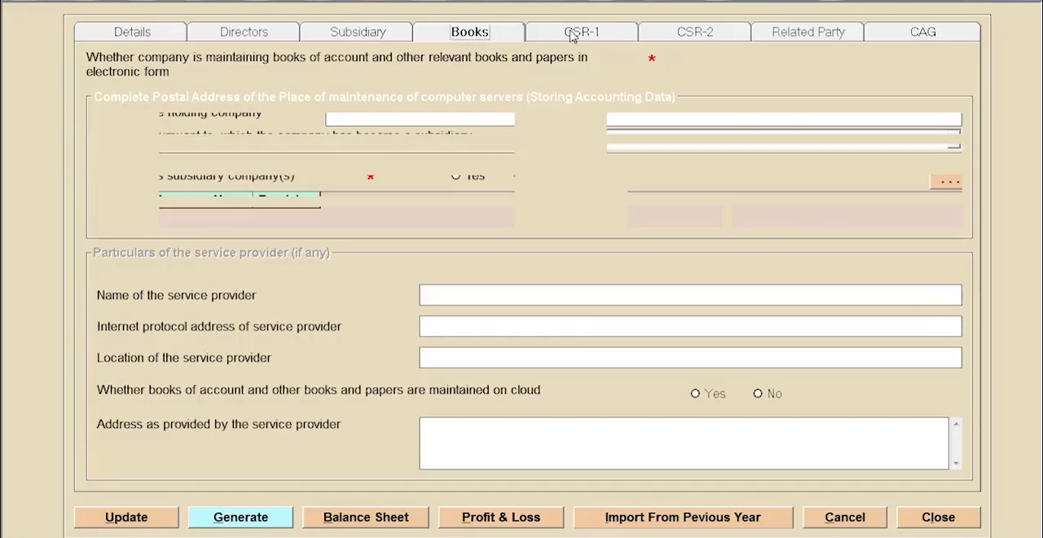
left_click(579, 34)
left_click(705, 34)
left_click(817, 32)
left_click(918, 33)
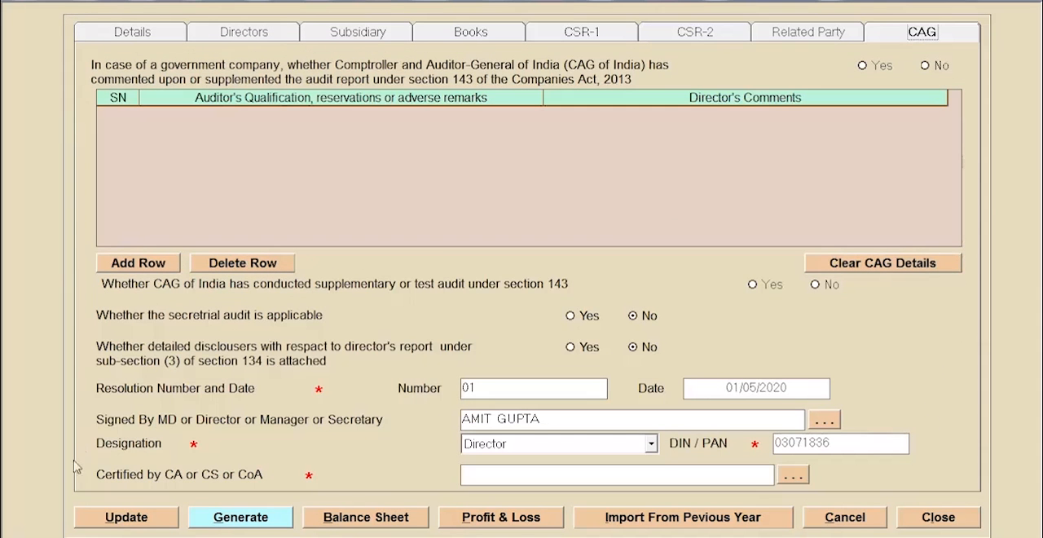
- Update the Form AOC-4 details and generate the PDF to the Desktop as SAG INFOTECH PRIVATE LIMITED_Form_AOC-4
left_click(122, 516)
left_click(542, 324)
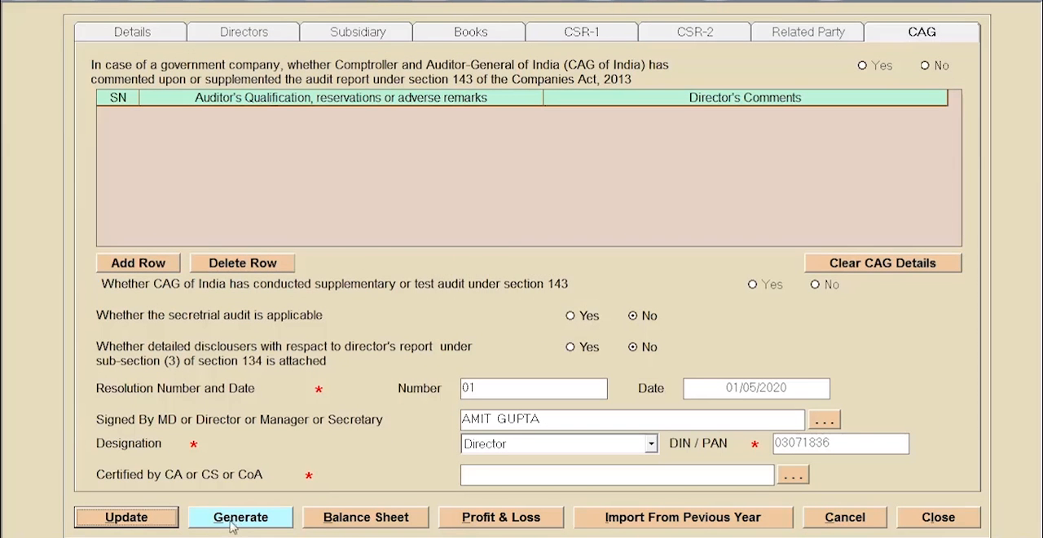
left_click(259, 521)
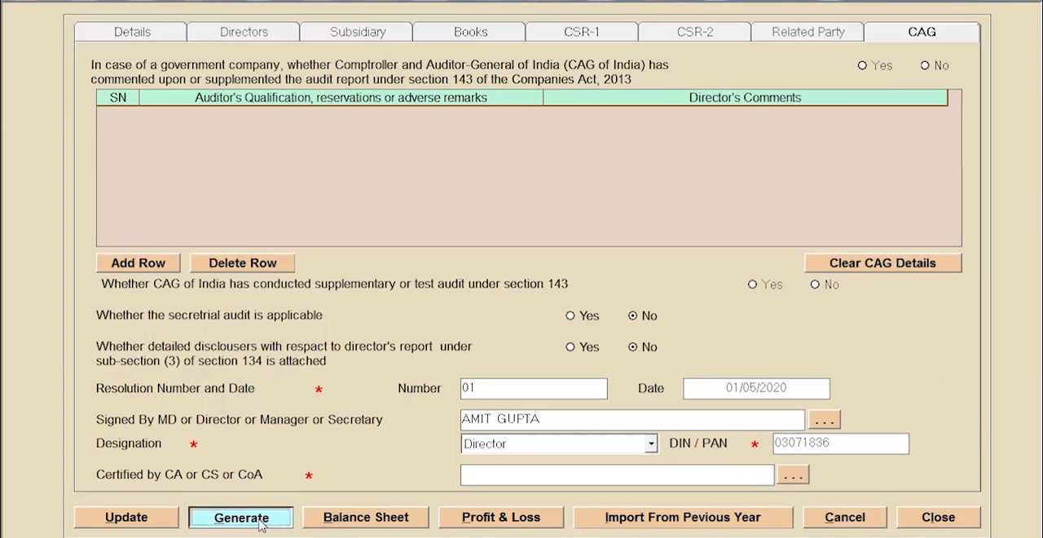
left_click(875, 361)
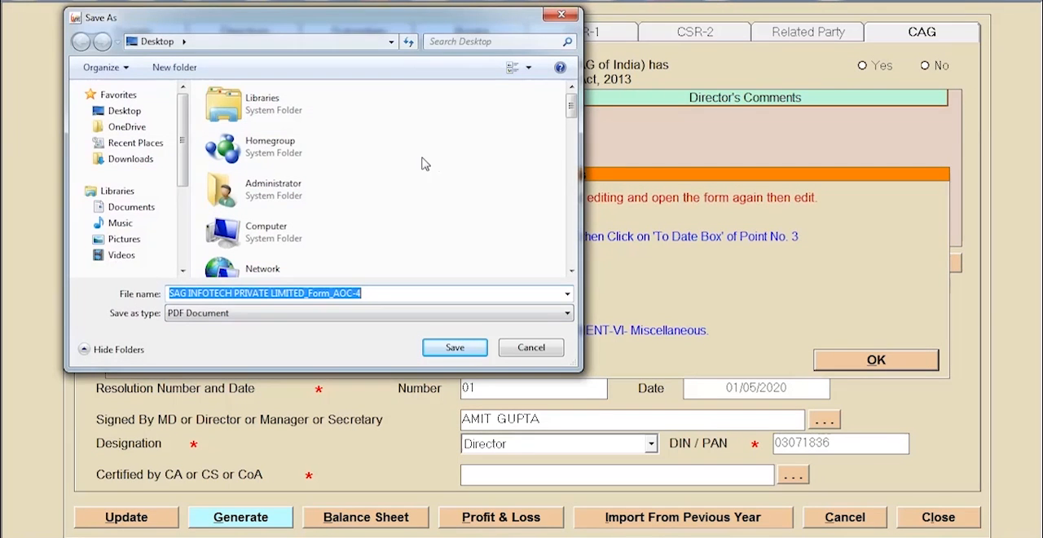
left_click(114, 113)
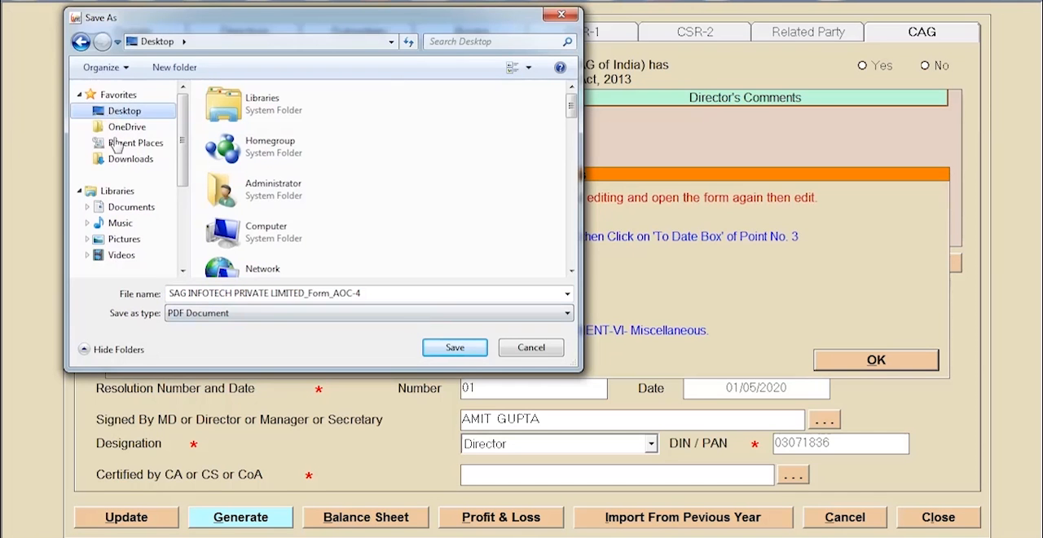
left_click(455, 348)
left_click(540, 321)
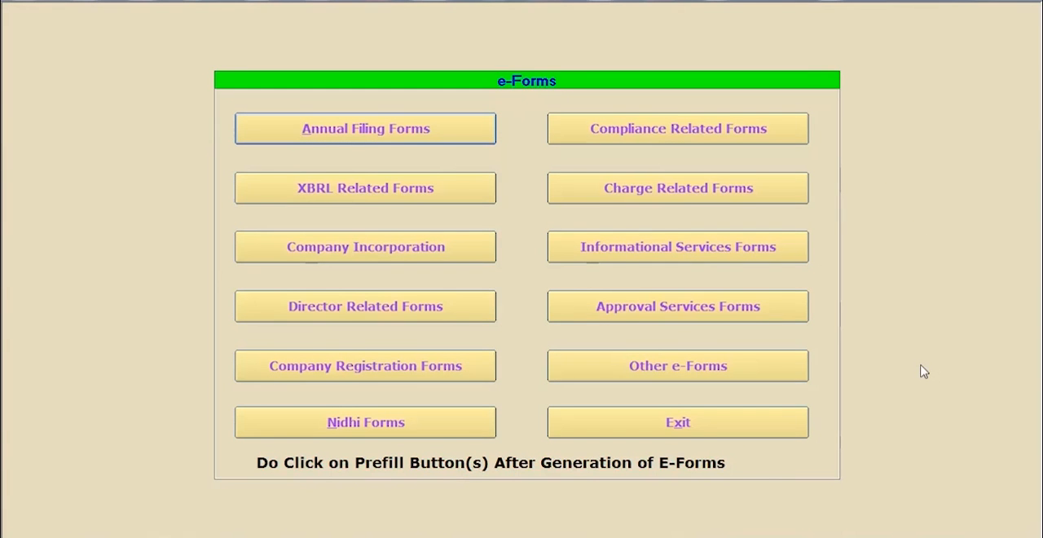
- View the list of compliance related e-forms and exit it
left_click(688, 127)
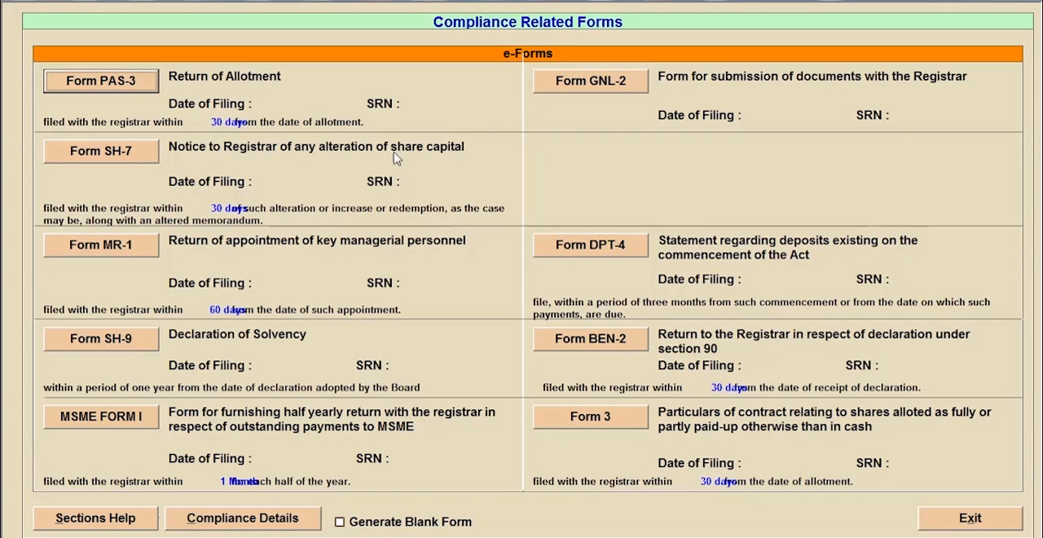
left_click(941, 524)
left_click(509, 321)
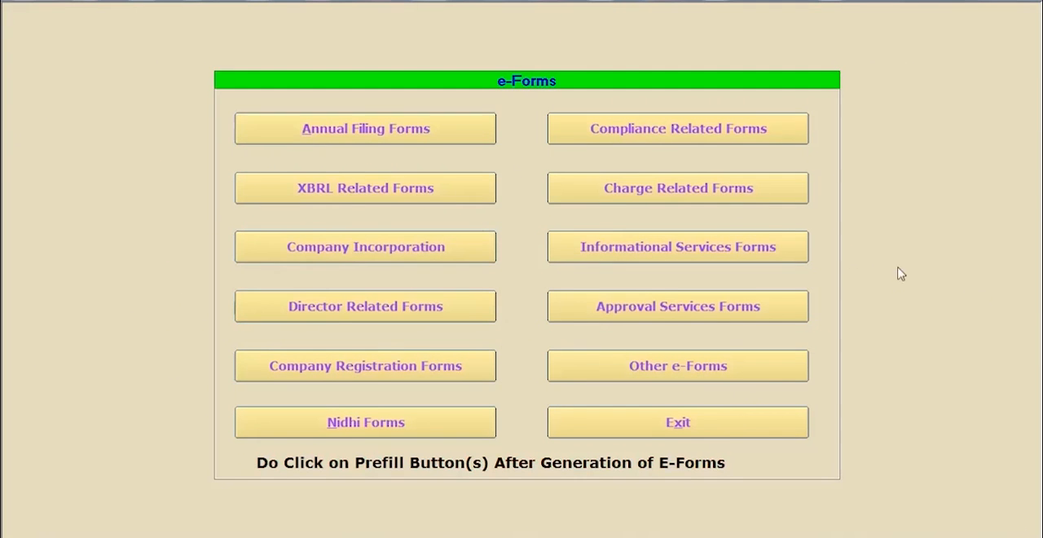
- Exit the e-forms list, open the e-form upload login, and select the saved registered user
left_click(735, 429)
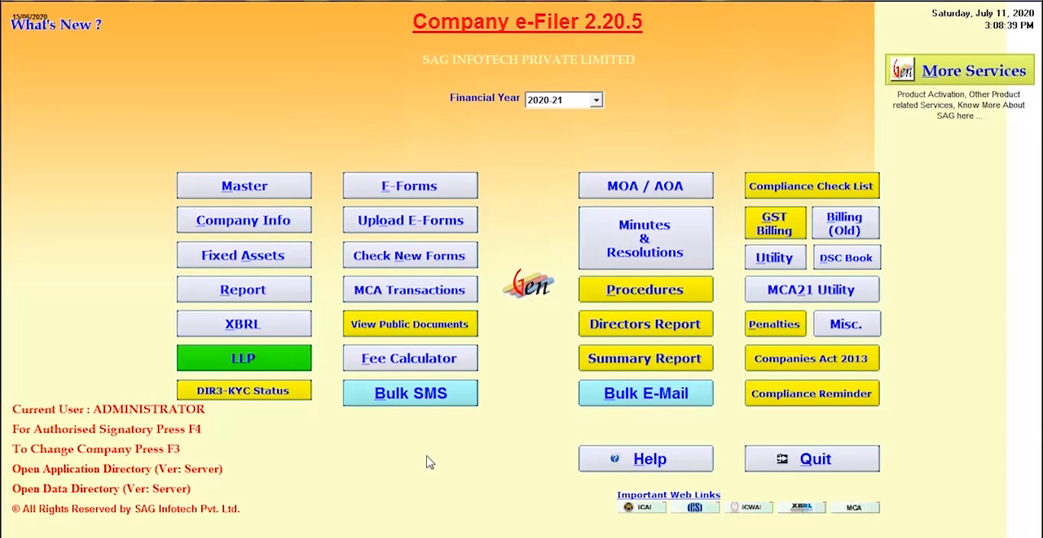
left_click(405, 221)
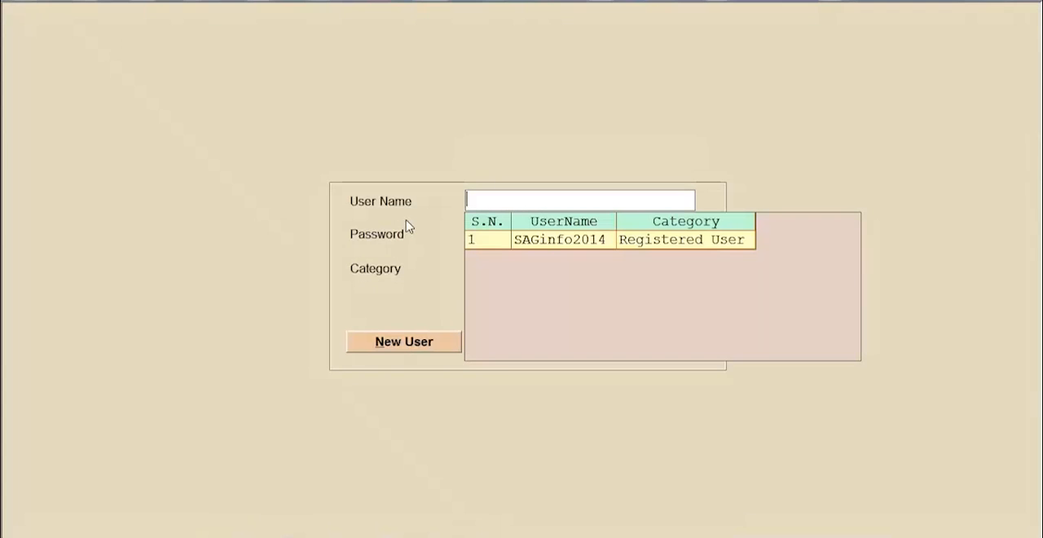
left_click(557, 240)
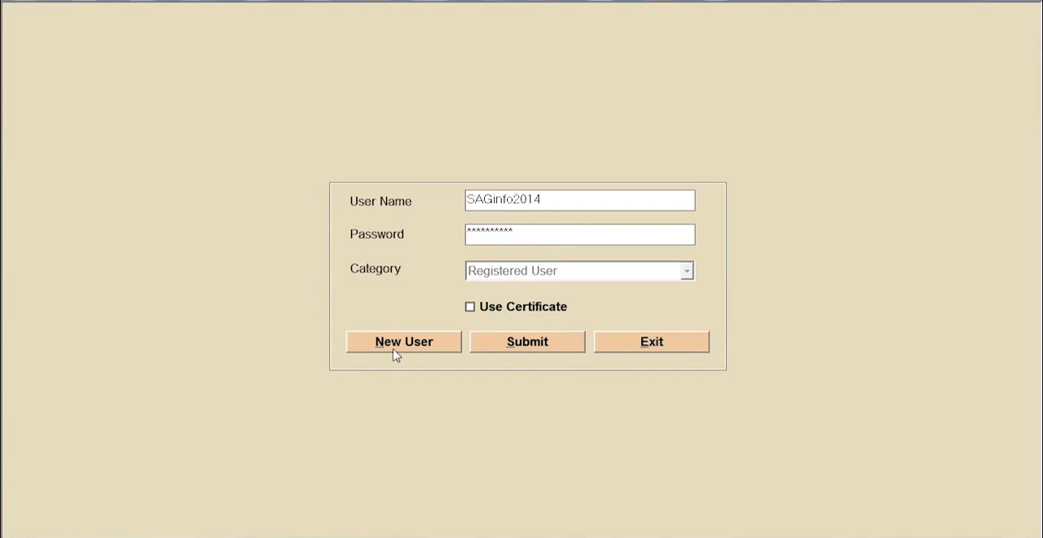
- View the saved upload users and the blank new-user entry, and return to the login without saving
left_click(394, 352)
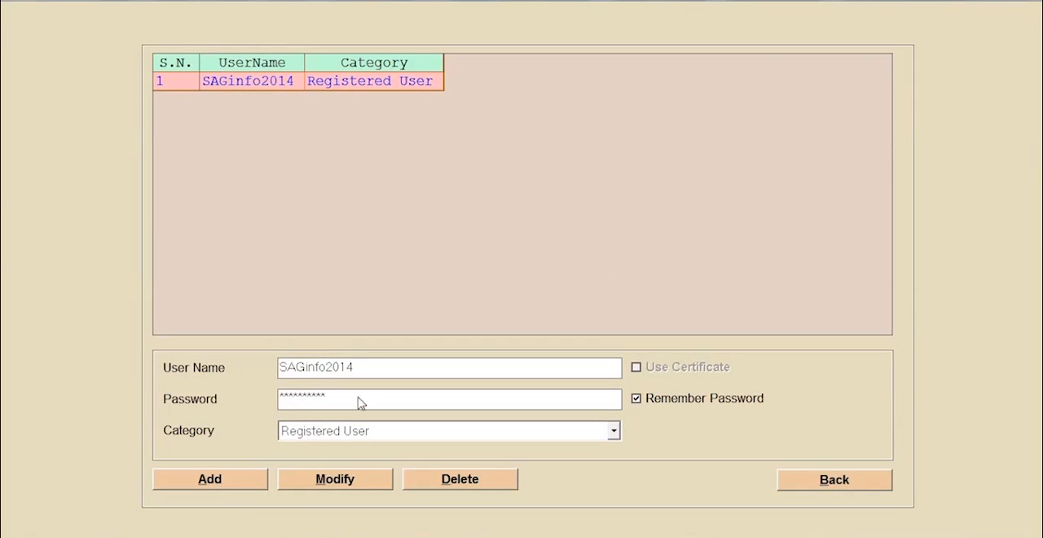
left_click(222, 478)
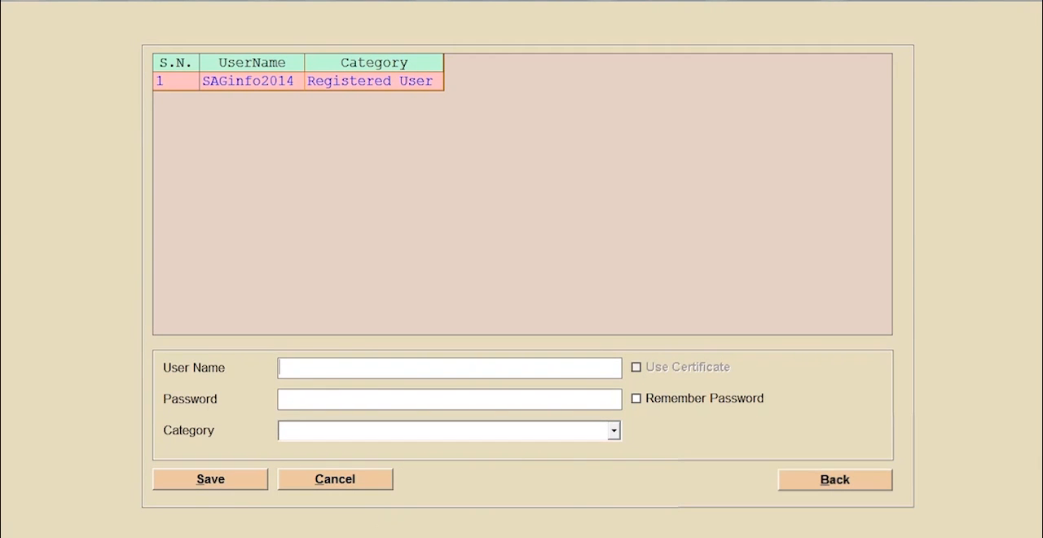
left_click(833, 479)
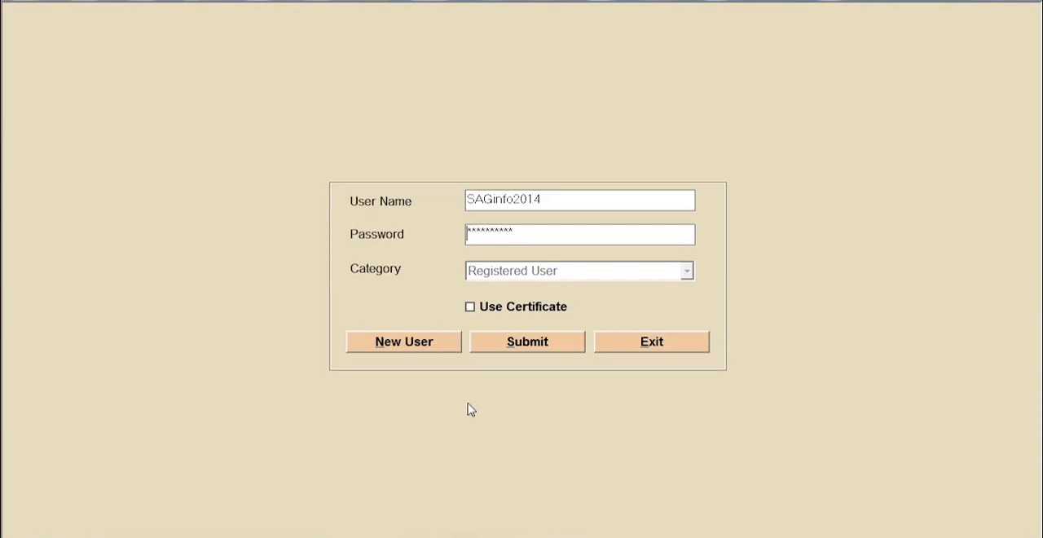
- Submit the upload login with Google Chrome as the browser
left_click(541, 346)
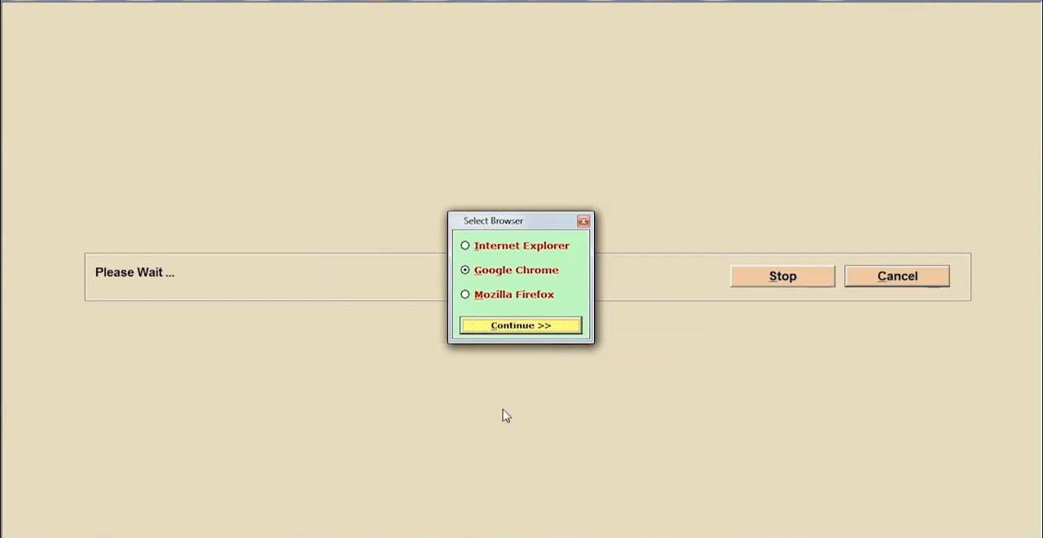
left_click(509, 326)
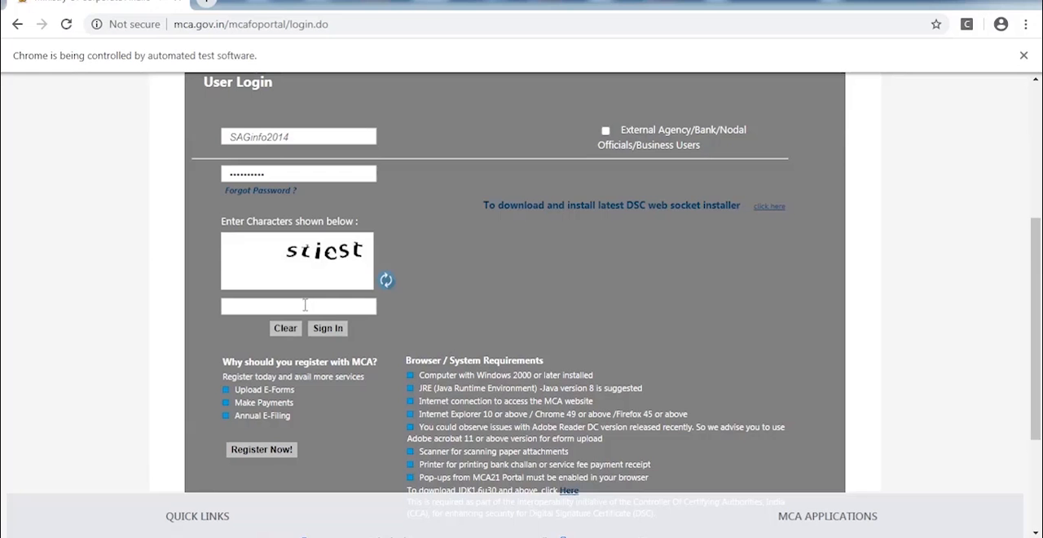
left_click(305, 306)
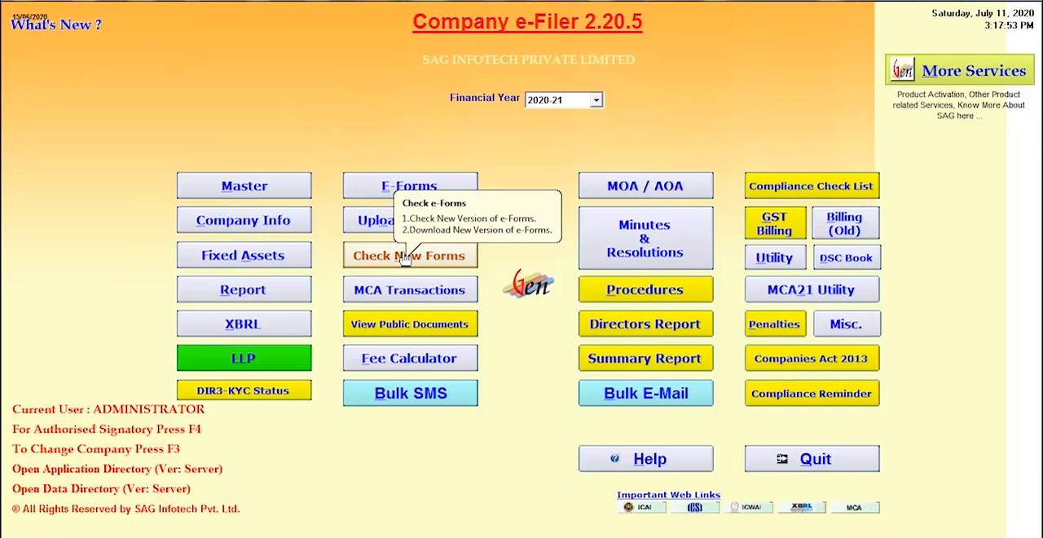
left_click(404, 257)
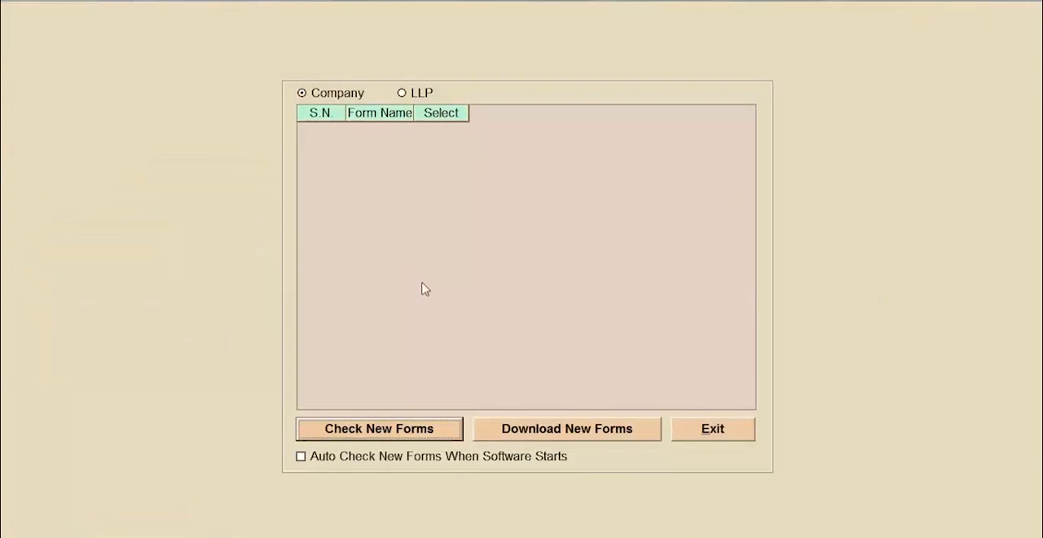
left_click(736, 430)
left_click(512, 322)
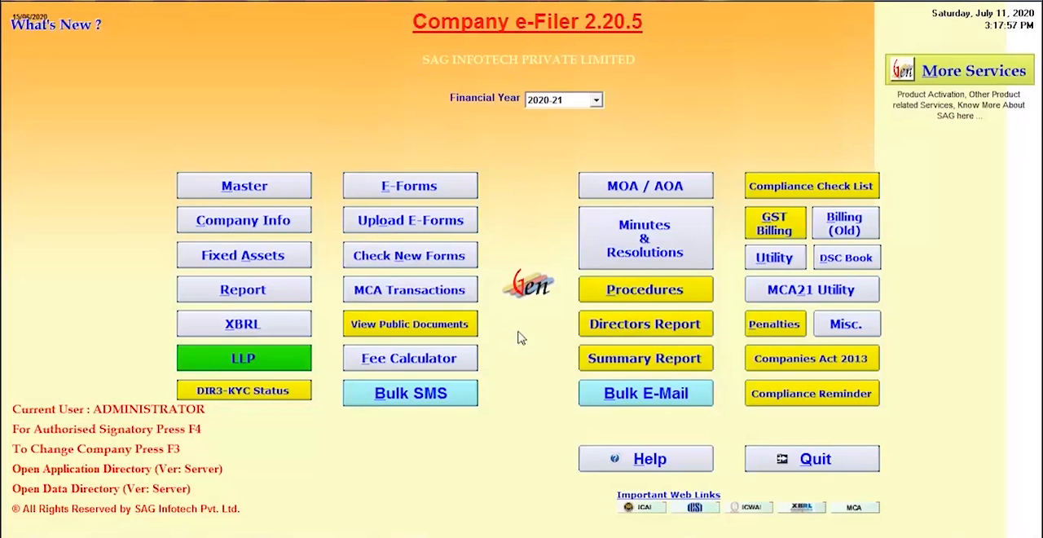
- Check for new company e-forms and download Form_INC-22A.pdf and Form_MSME.pdf
left_click(421, 257)
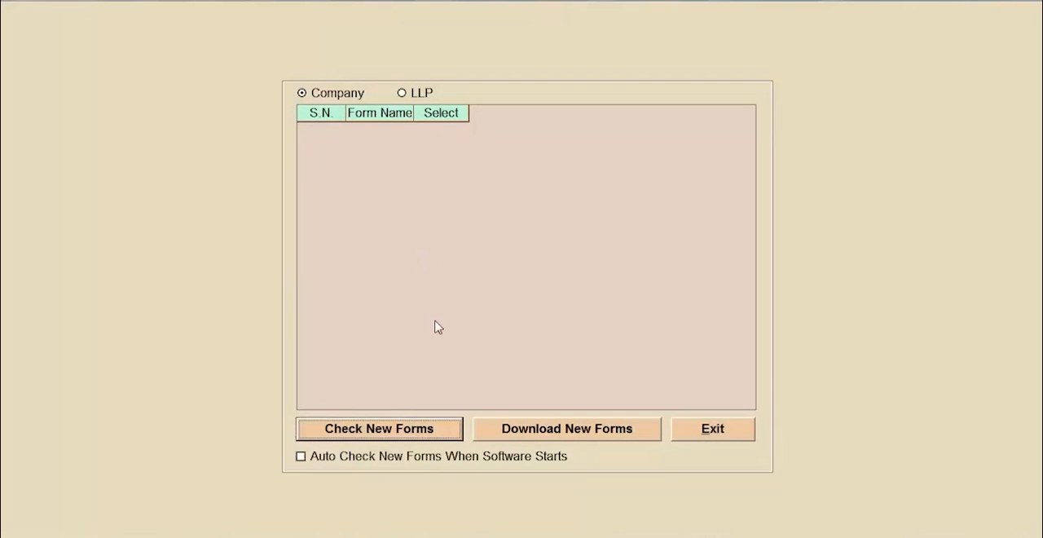
left_click(396, 429)
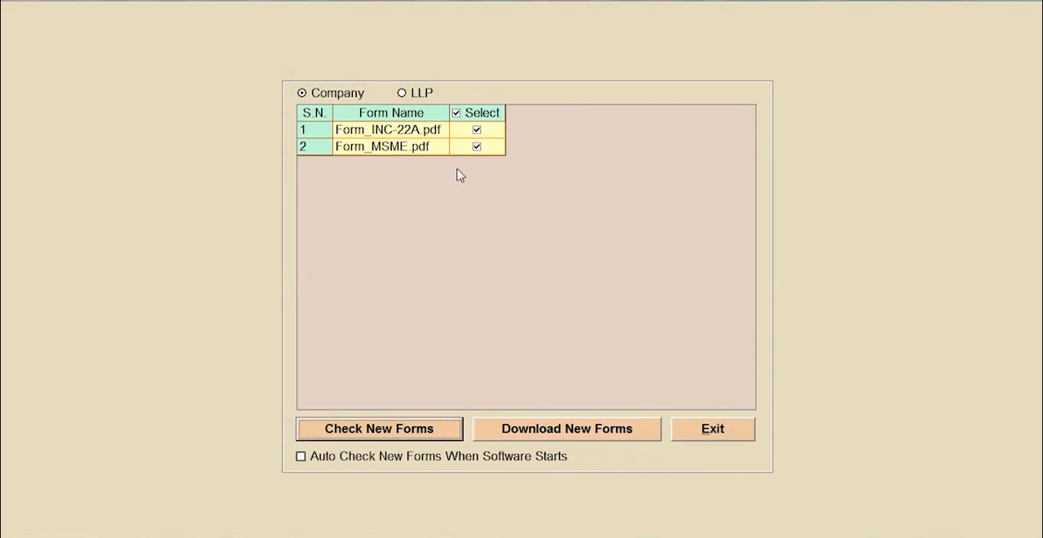
left_click(559, 429)
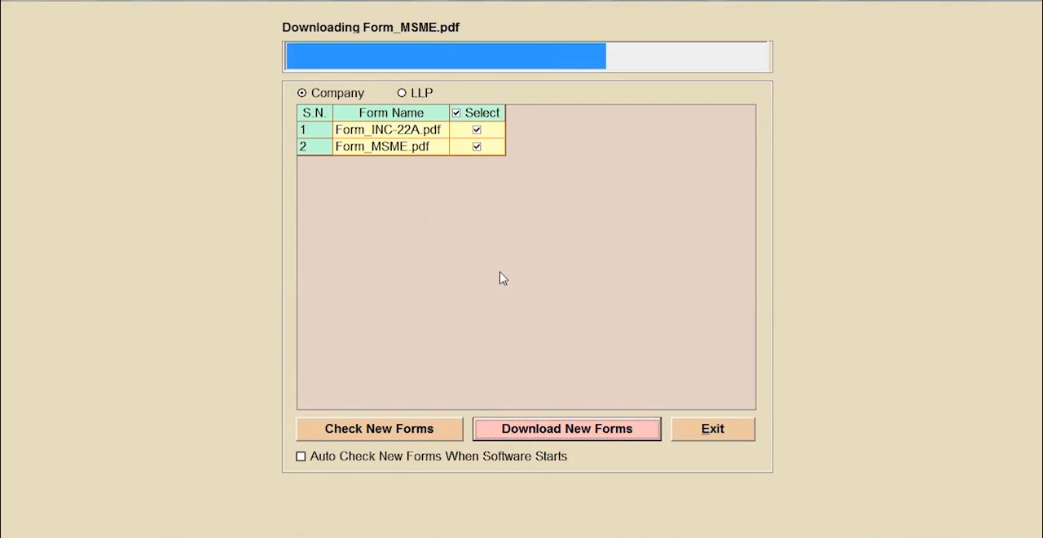
left_click(555, 324)
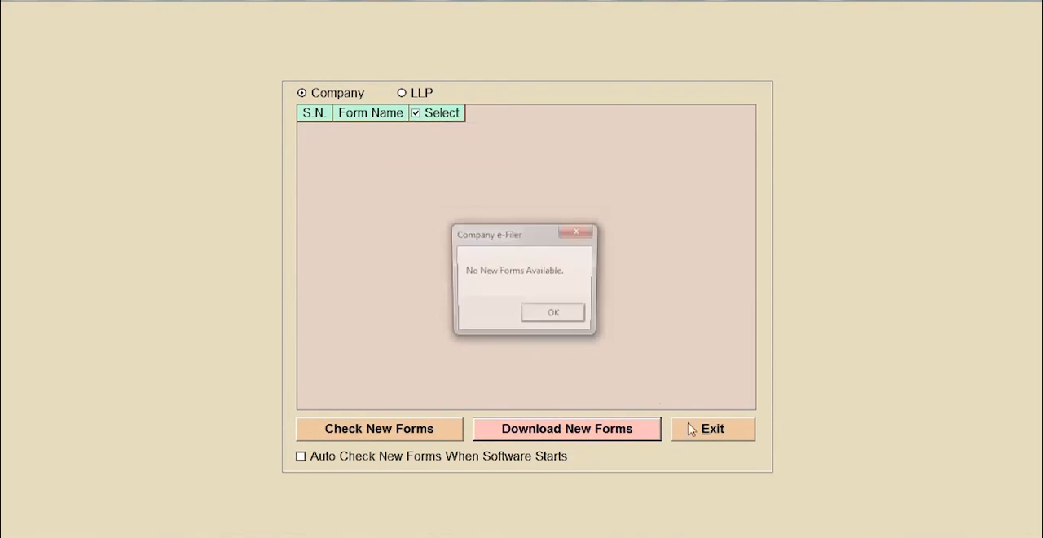
left_click(551, 315)
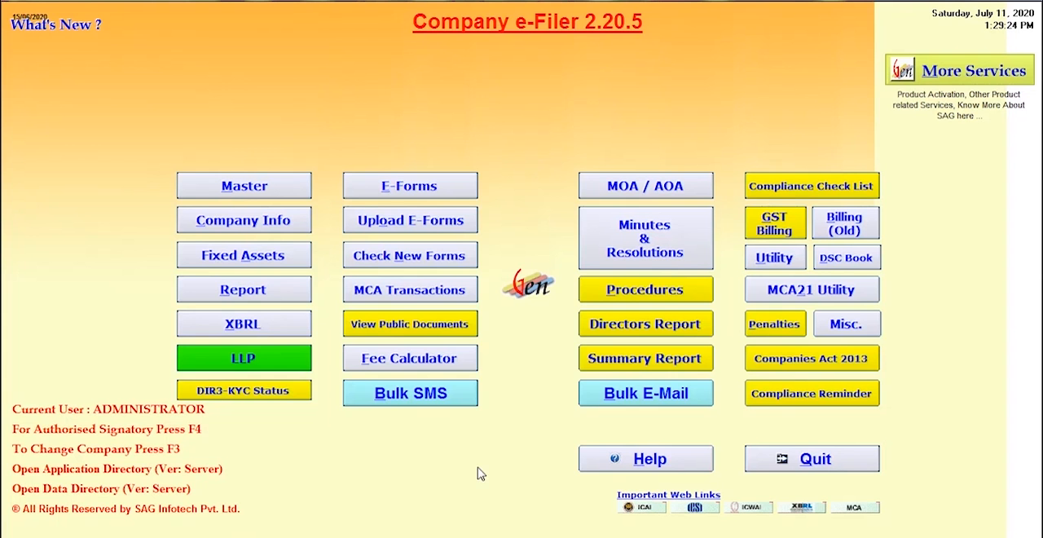
- Open the XBRL 2011-12 onwards utility and bring up its Client Master
left_click(294, 326)
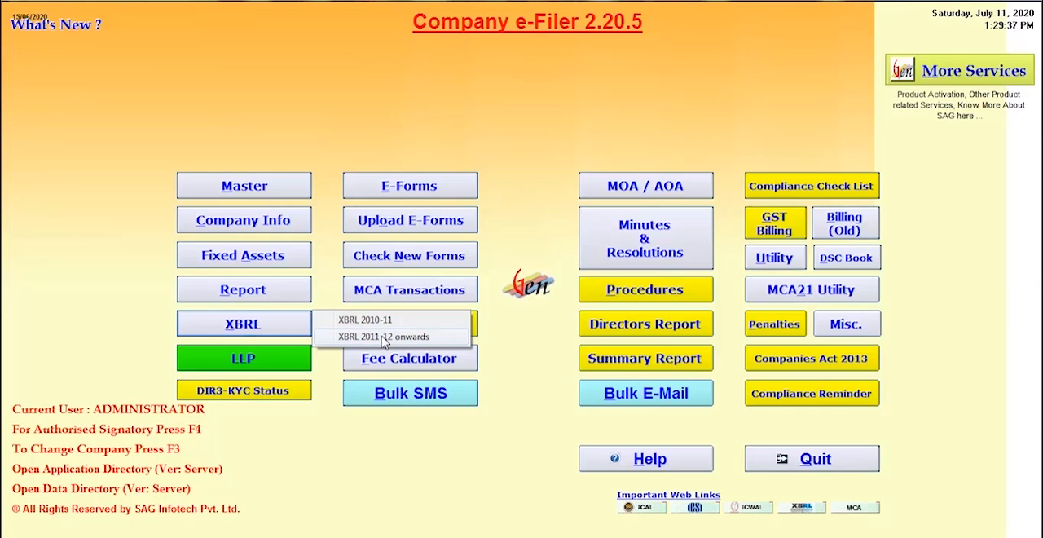
left_click(385, 342)
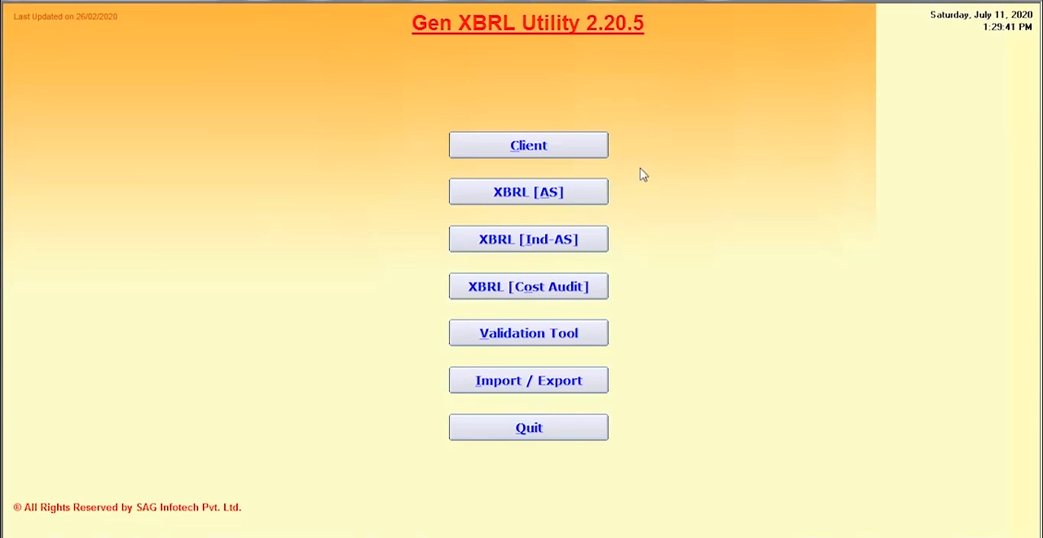
left_click(559, 146)
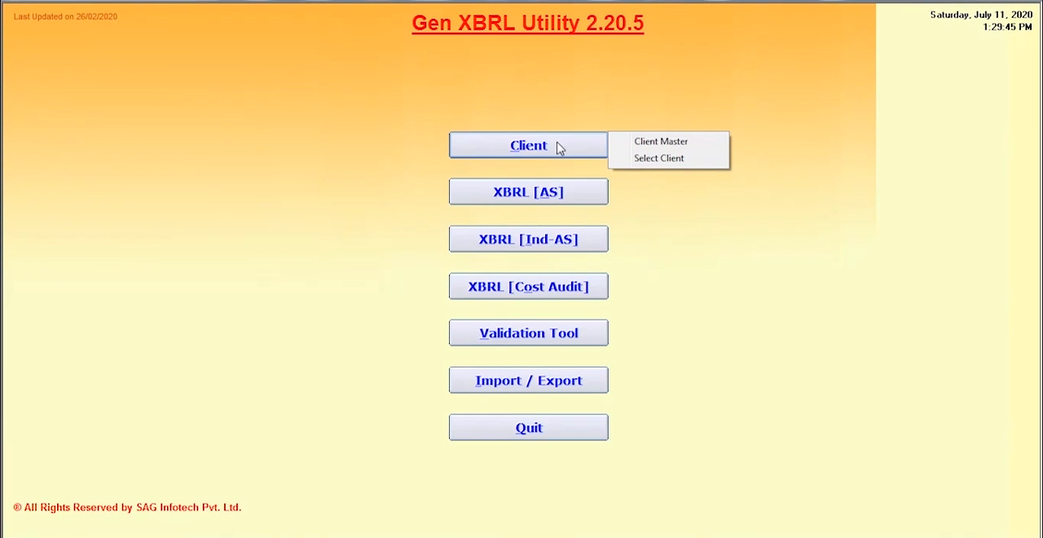
left_click(663, 143)
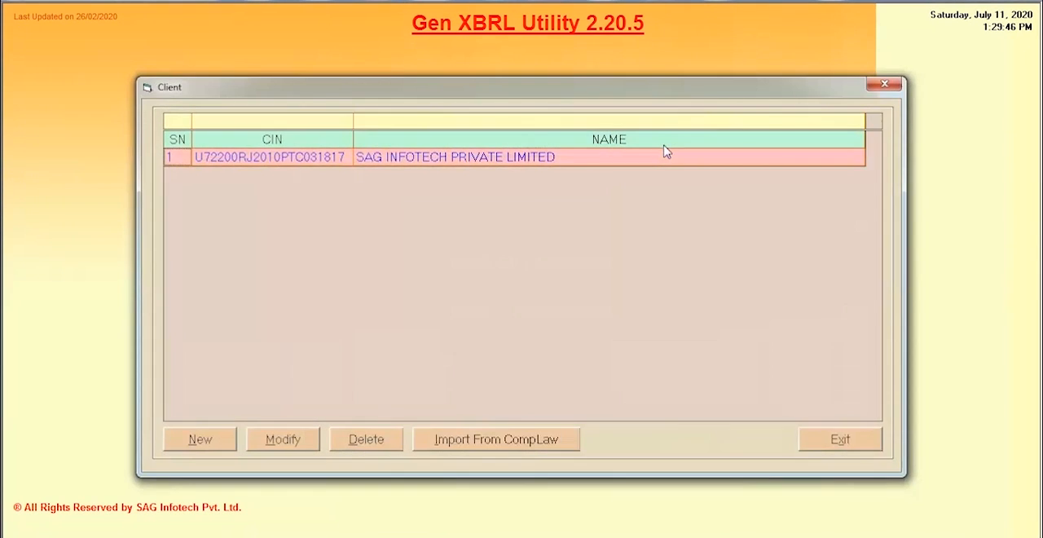
- Add SAG INFOTECH PRIVATE LIMITED as a client with its CIN, incorporation date 15/05/2010, share capital Yes, Section 25 No, and Private, and save it
left_click(199, 444)
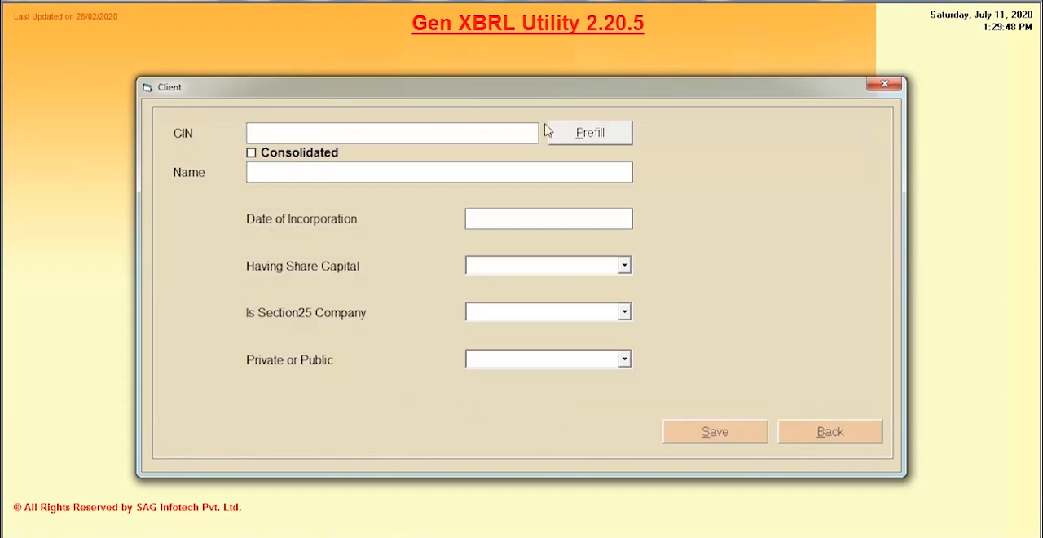
left_click(445, 130)
type("U72200RJ2010PTC031817")
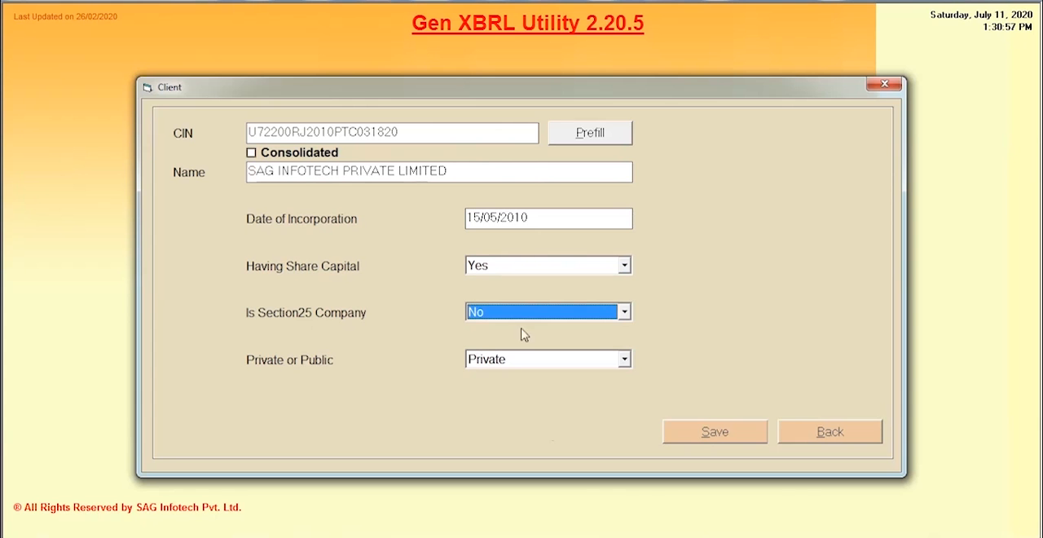
left_click(699, 439)
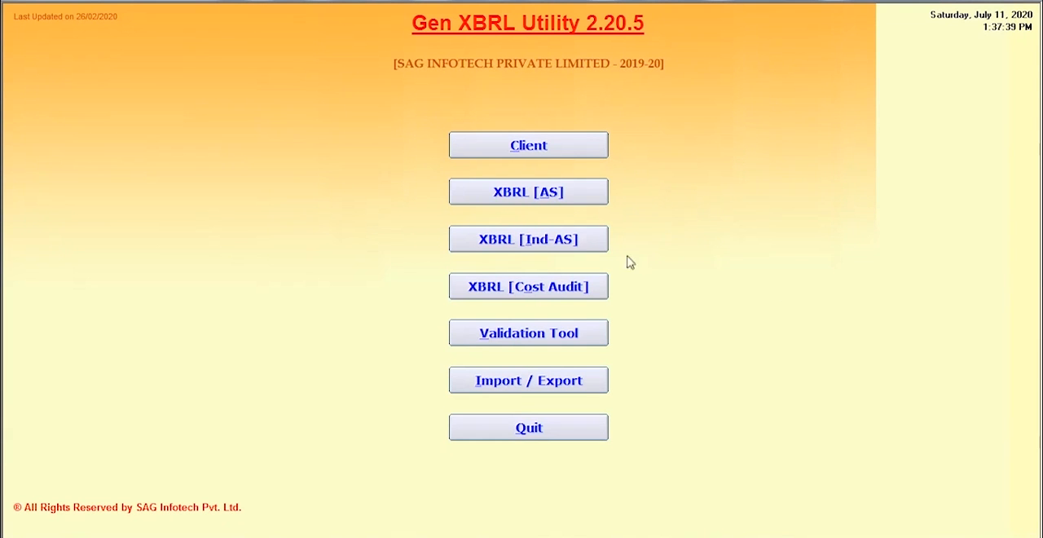
- Open XBRL [AS] for the 2019-20 client and review the list of financial statement sections
left_click(560, 193)
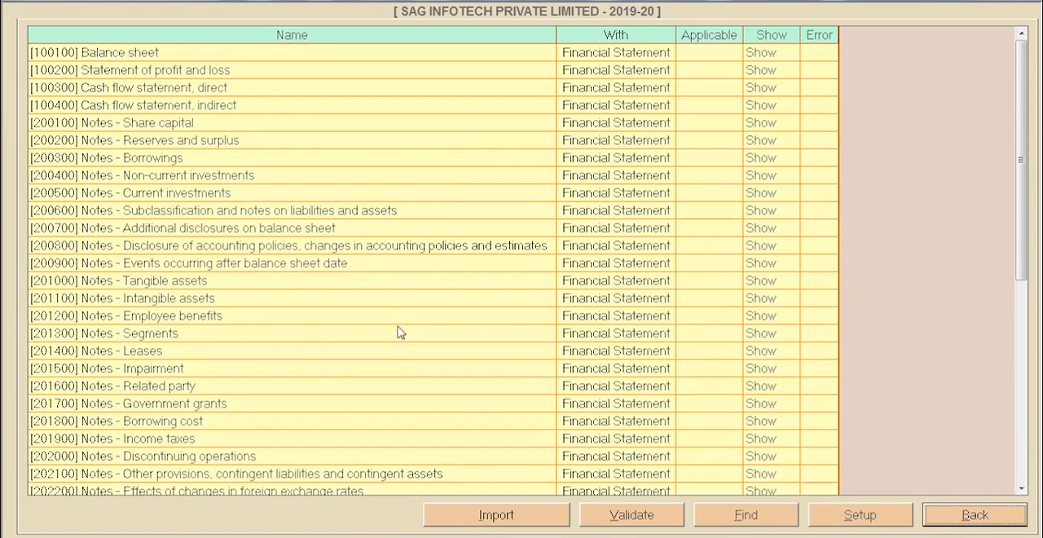
left_click(394, 341)
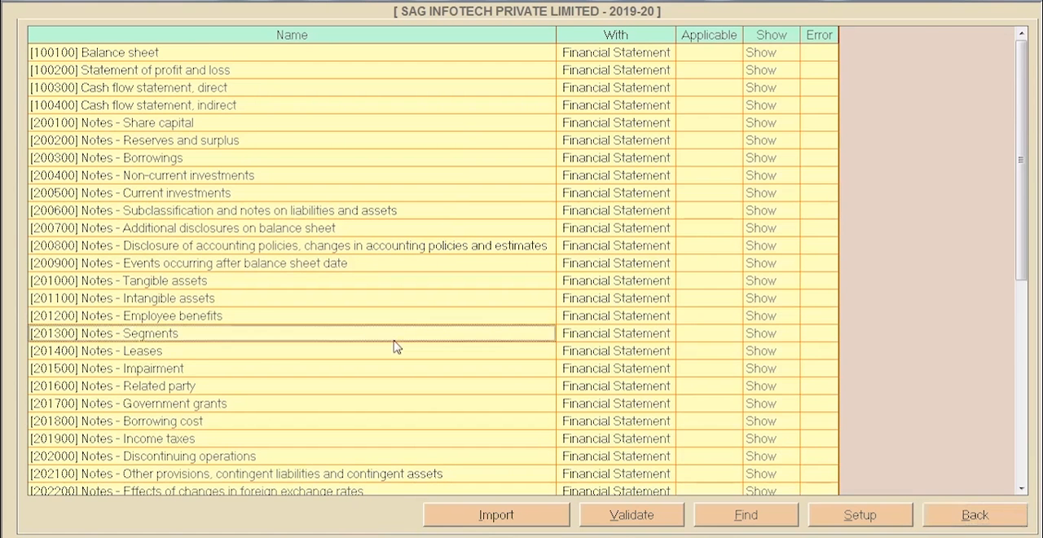
scroll(395, 345, "down", 8)
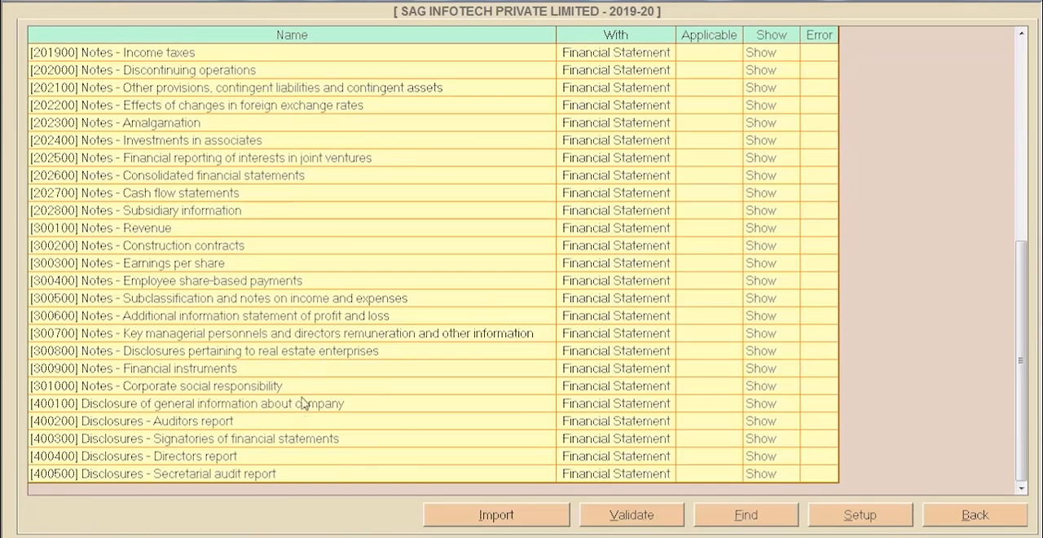
- View the [100100] Balance sheet entry form, return to the section list, and look through its statements
left_click(772, 403)
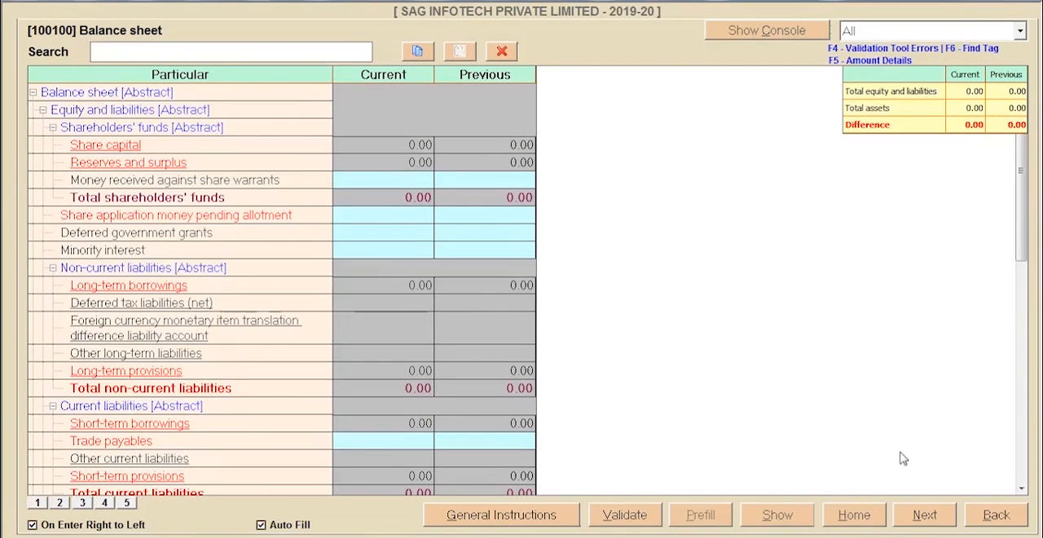
left_click(856, 516)
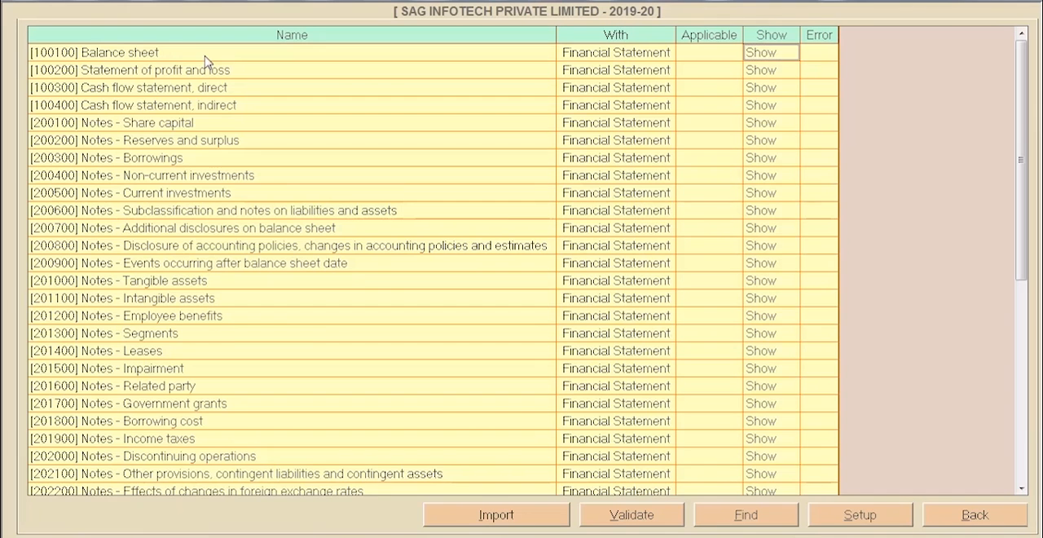
scroll(402, 410, "down", 2)
scroll(402, 409, "up", 2)
left_click(446, 72)
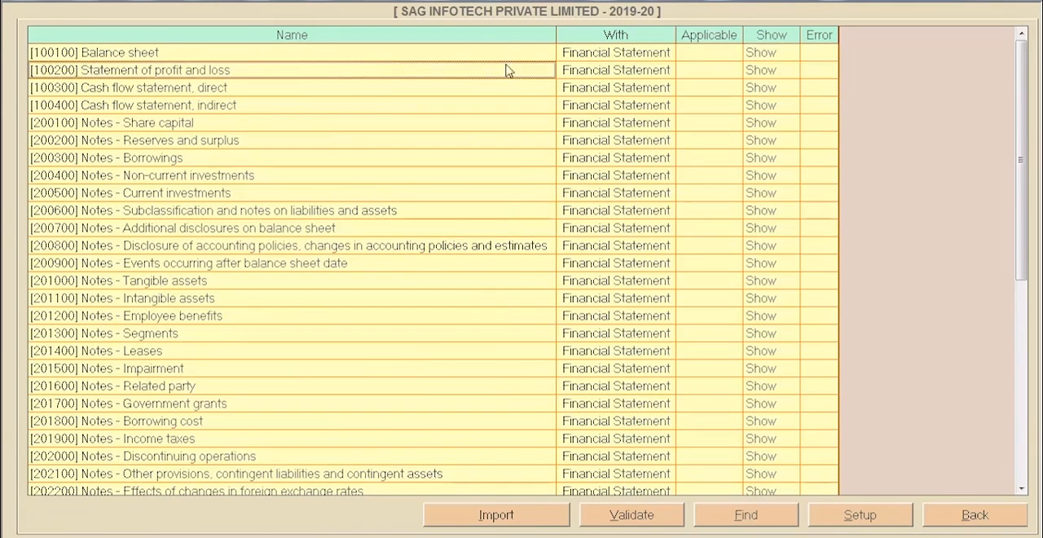
- View the current-year classes of share capital details through the Balance sheet's share capital notes, and return to the section list
left_click(749, 56)
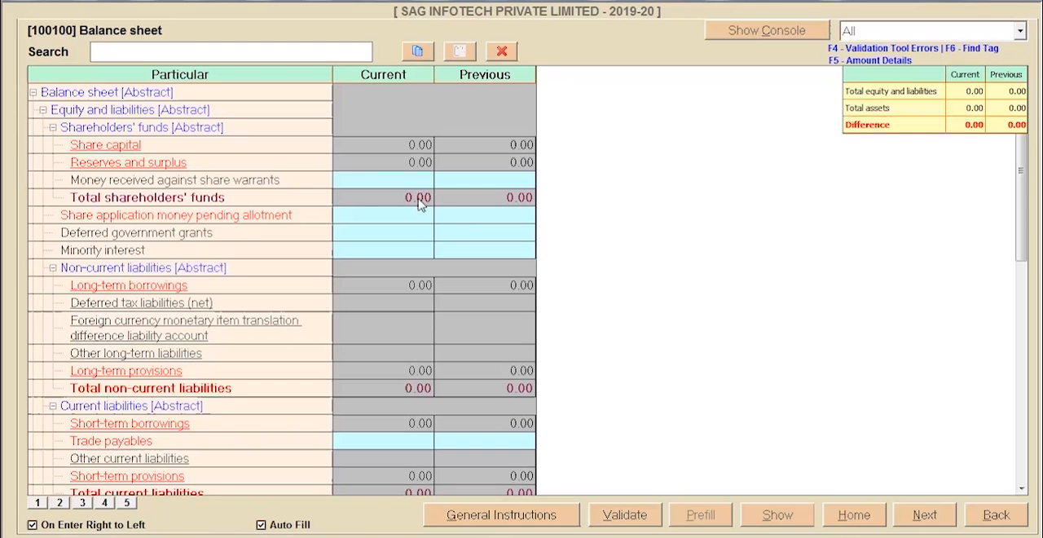
left_click(119, 147)
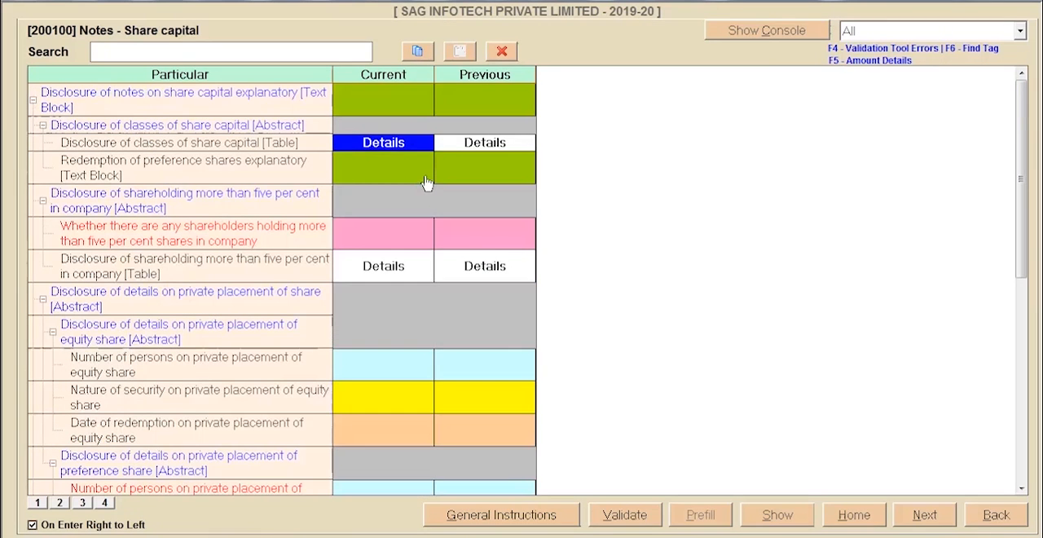
key("Return")
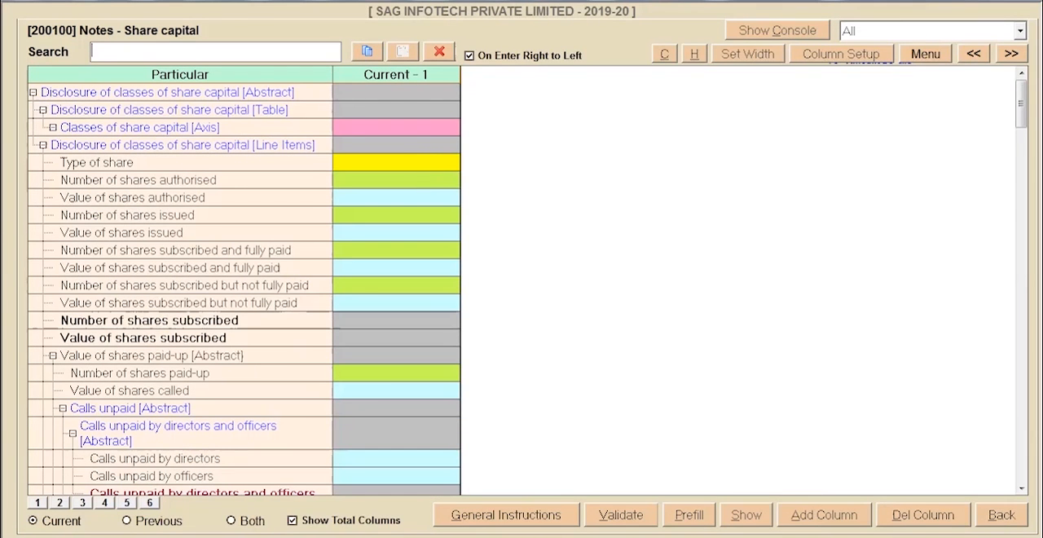
left_click(1004, 517)
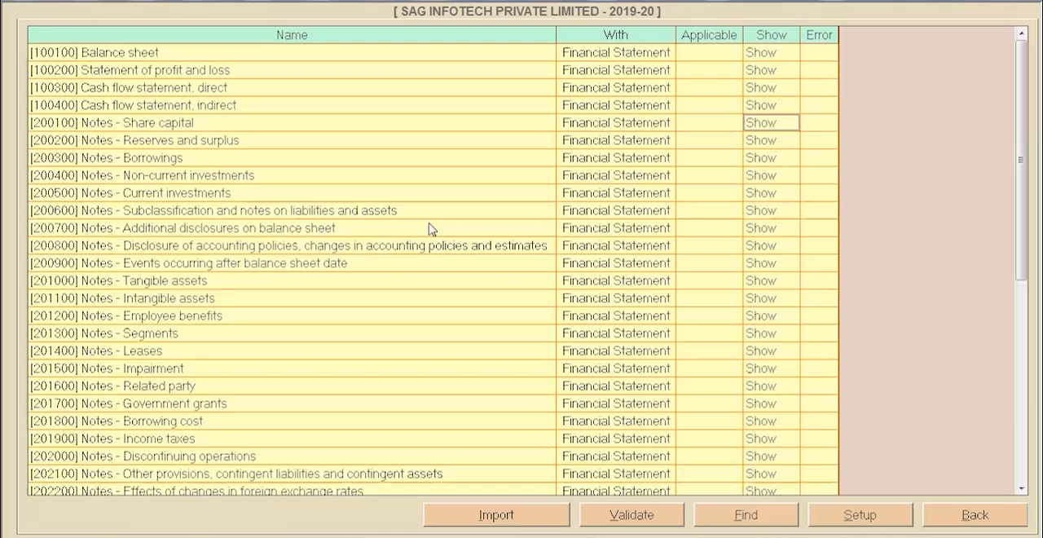
- Show the [201100] Intangible assets notes and look through the remaining sections of the financial statement list
left_click(430, 227)
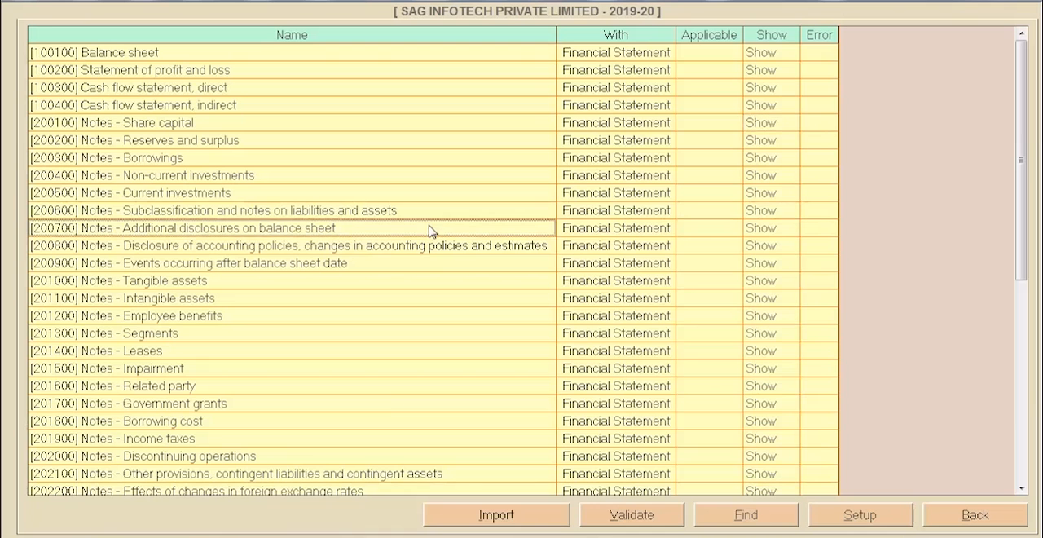
left_click(772, 298)
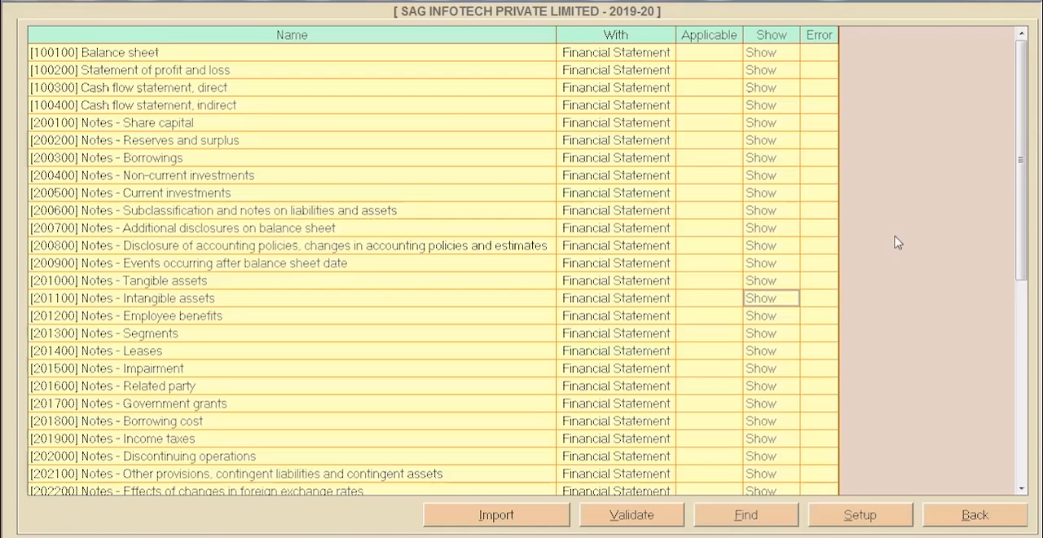
scroll(899, 307, "down", 8)
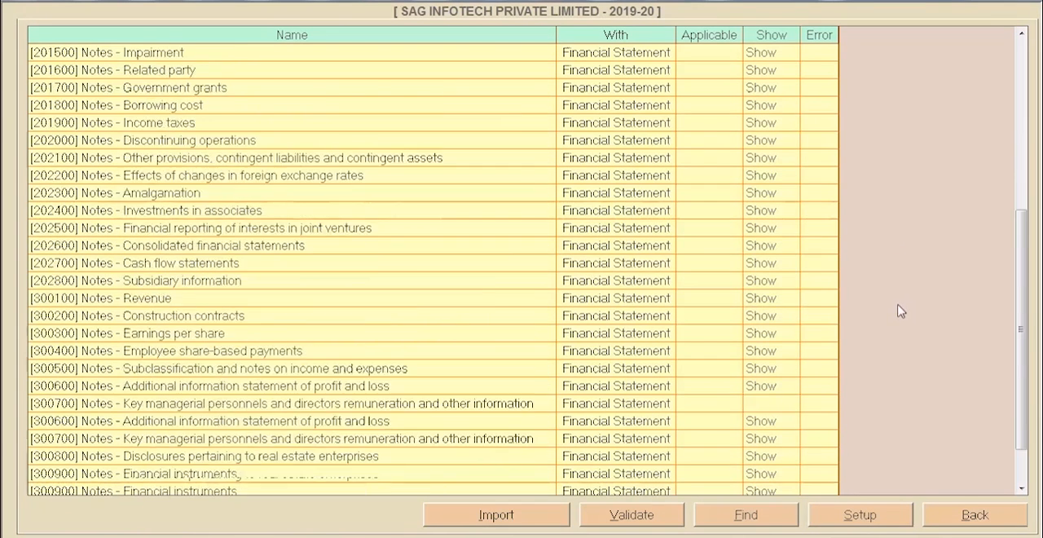
- Generate the XML file for the [AS] financial statements from the Validation Tool, using the Desktop as the target path
left_click(948, 517)
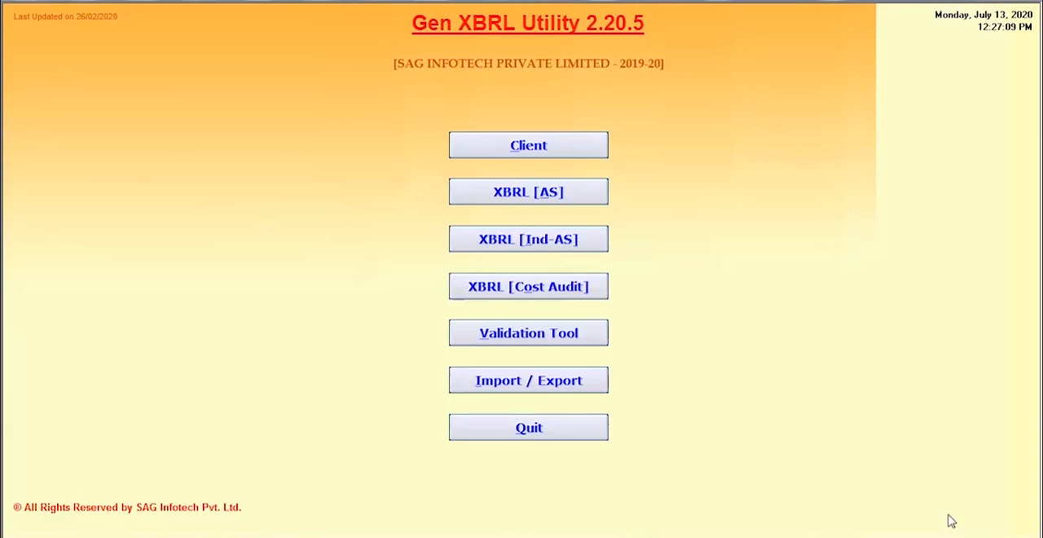
left_click(570, 337)
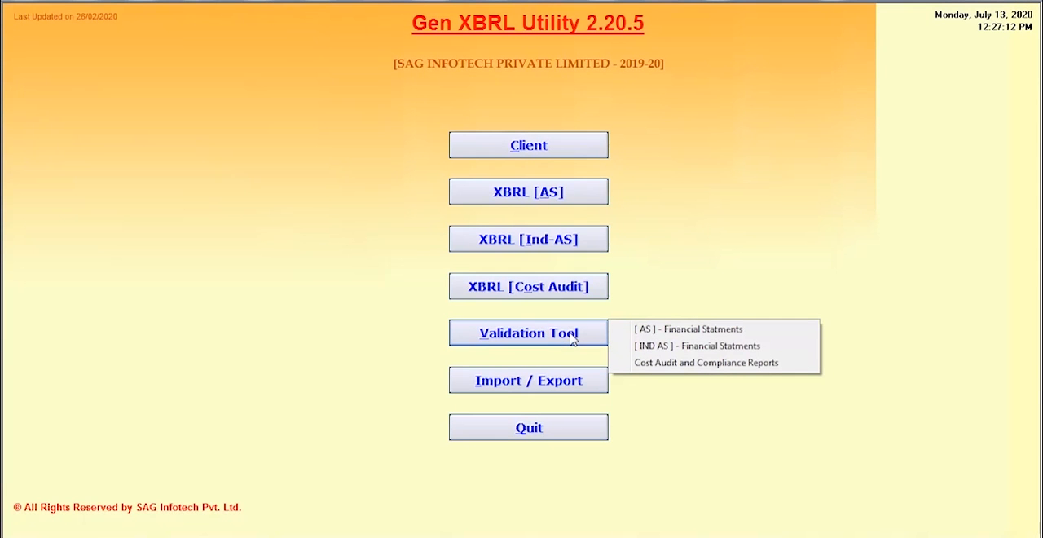
left_click(660, 332)
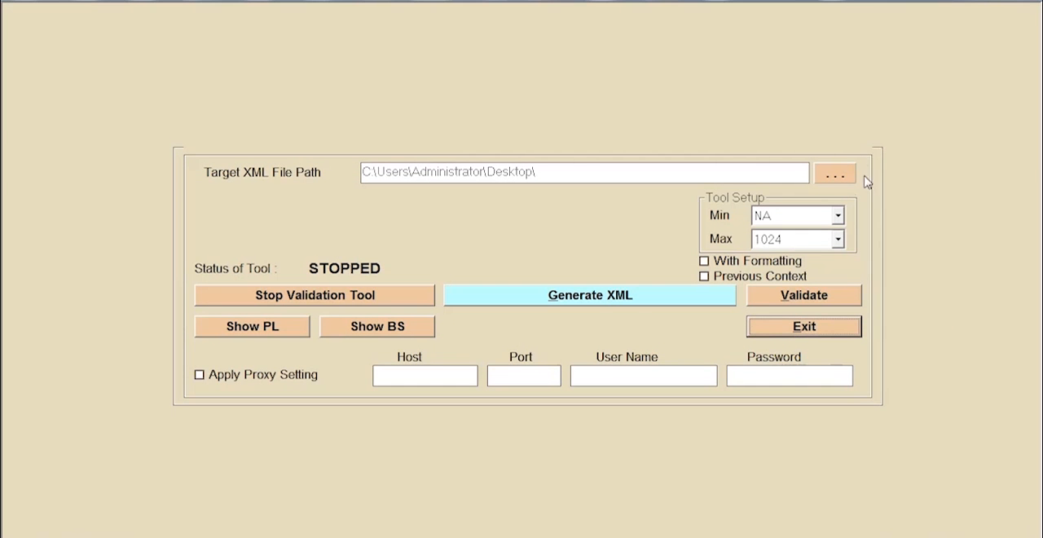
left_click(595, 301)
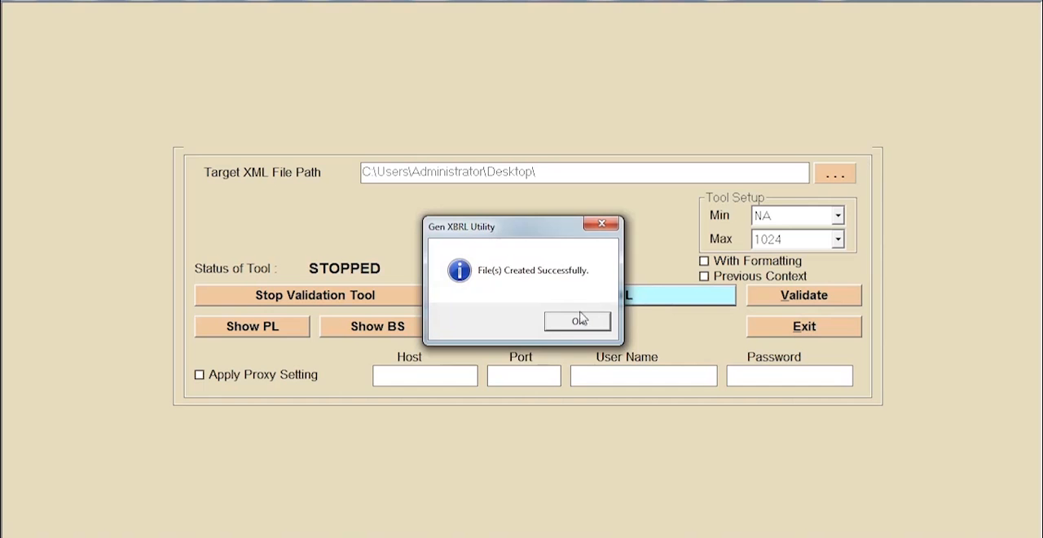
left_click(567, 324)
- Validate the generated file, review its validation errors without showing the pre-scrutiny errors, and return to the Gen XBRL Utility main screen
left_click(507, 322)
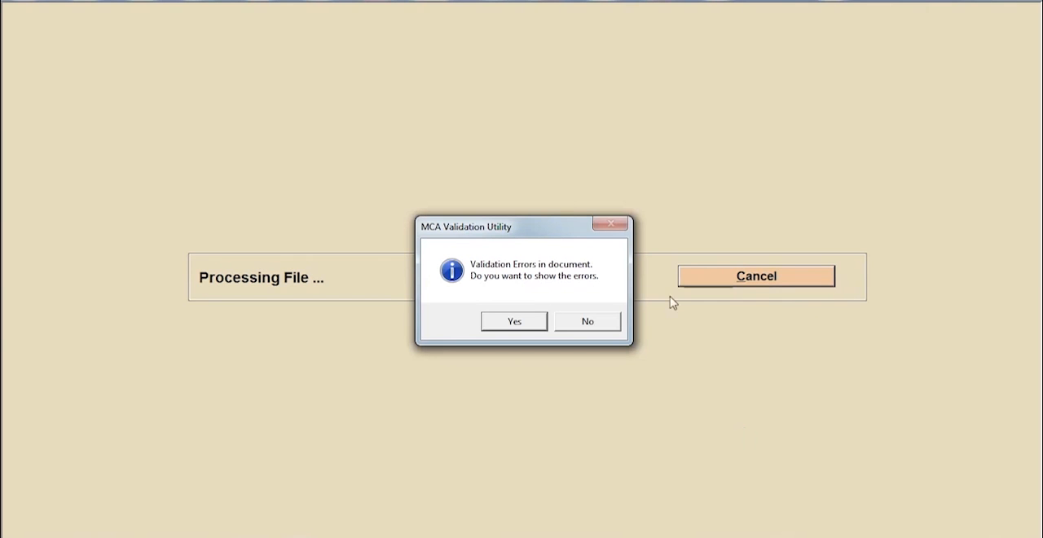
left_click(515, 323)
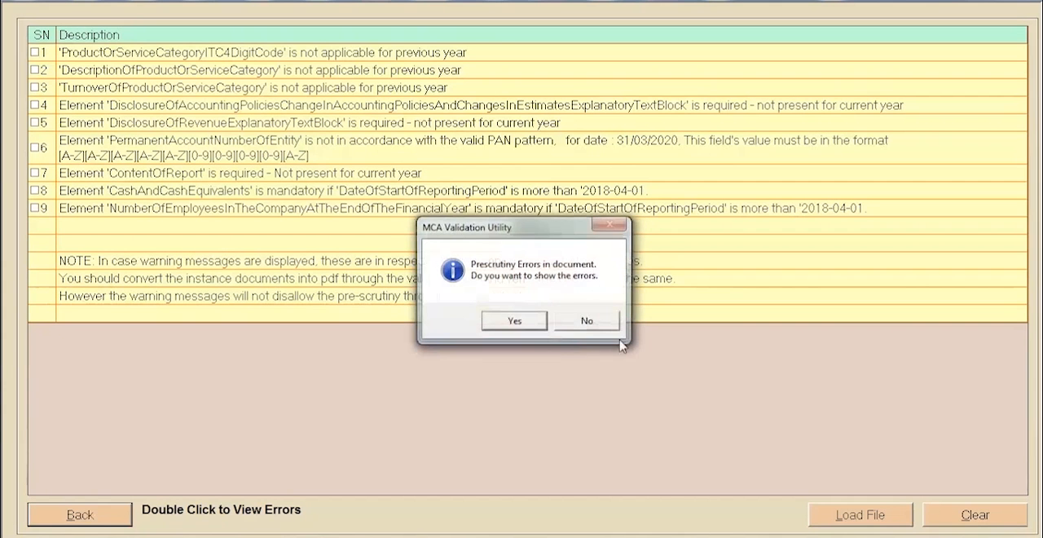
left_click(587, 322)
left_click(587, 325)
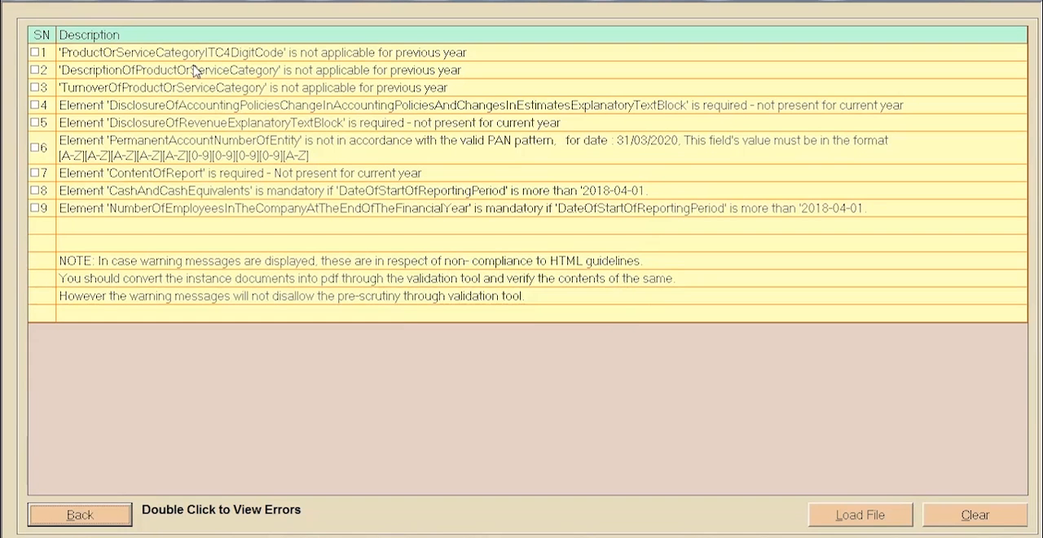
left_click(100, 513)
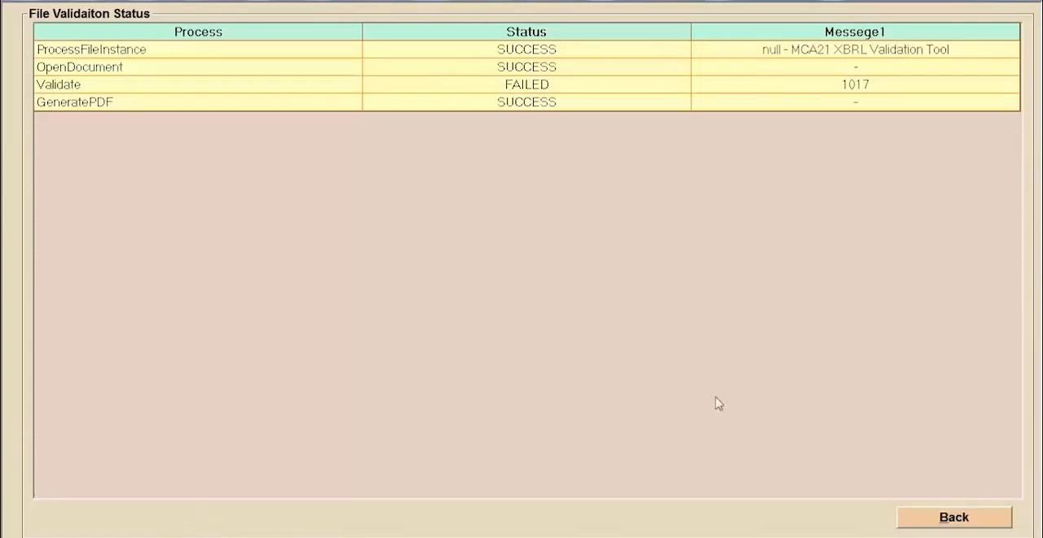
left_click(913, 519)
left_click(761, 329)
left_click(510, 324)
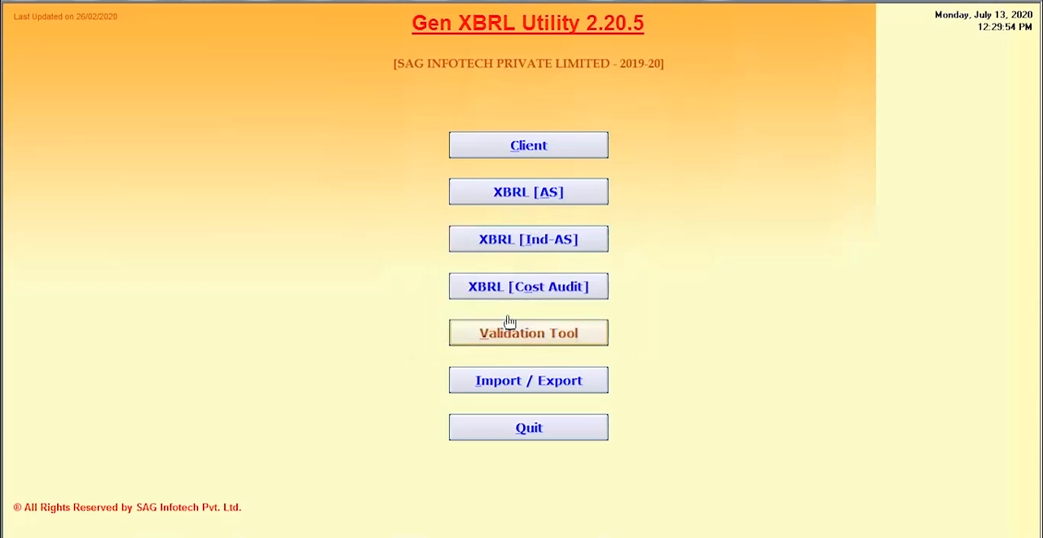
- Review the [AS] validation error list and view the tag search from the section list without searching for a tag
left_click(528, 198)
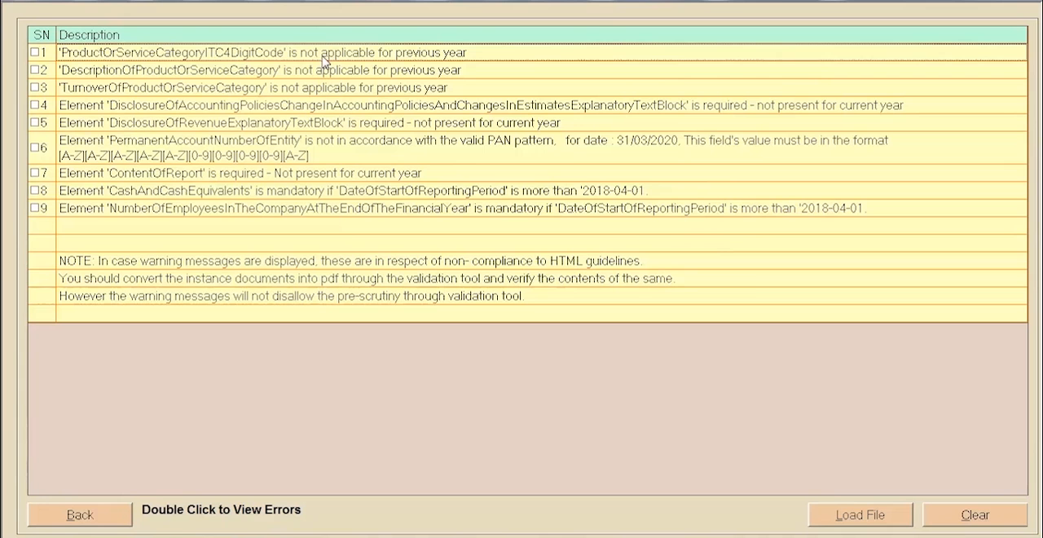
left_click(82, 520)
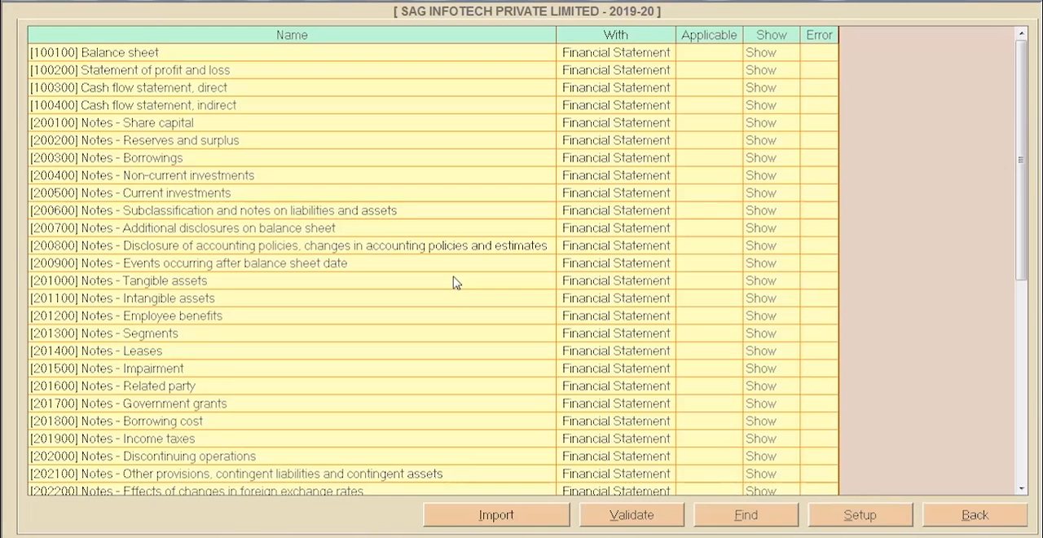
left_click(746, 515)
left_click(205, 36)
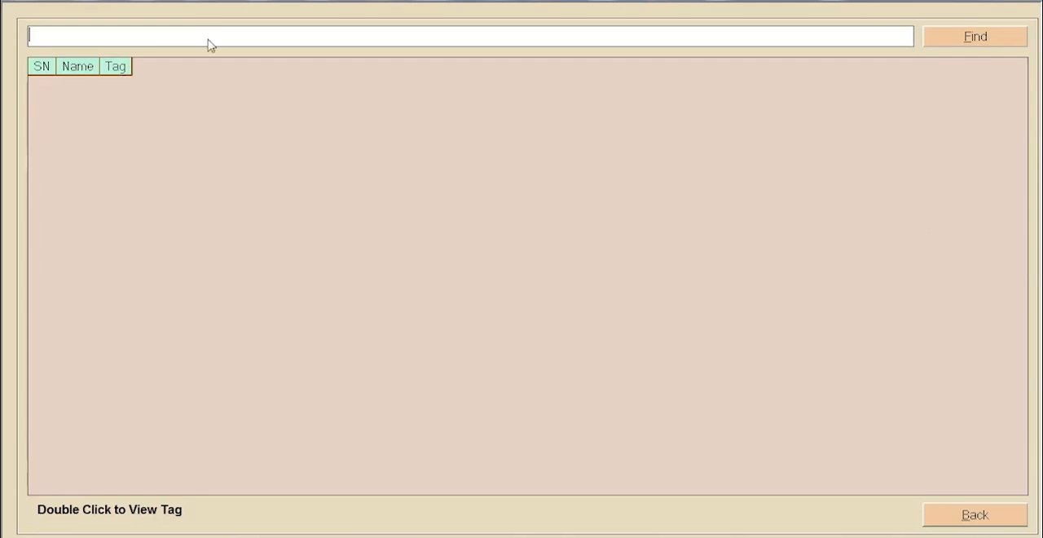
left_click(937, 515)
- Leave the financial statement section list, switch back to Company e-Filer, and view the public documents feature
left_click(380, 196)
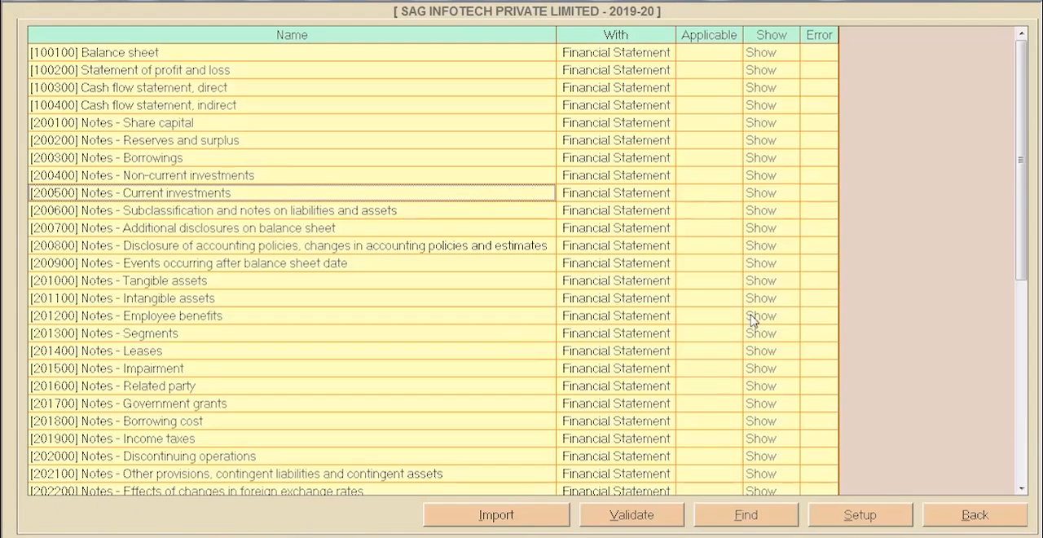
left_click(482, 300)
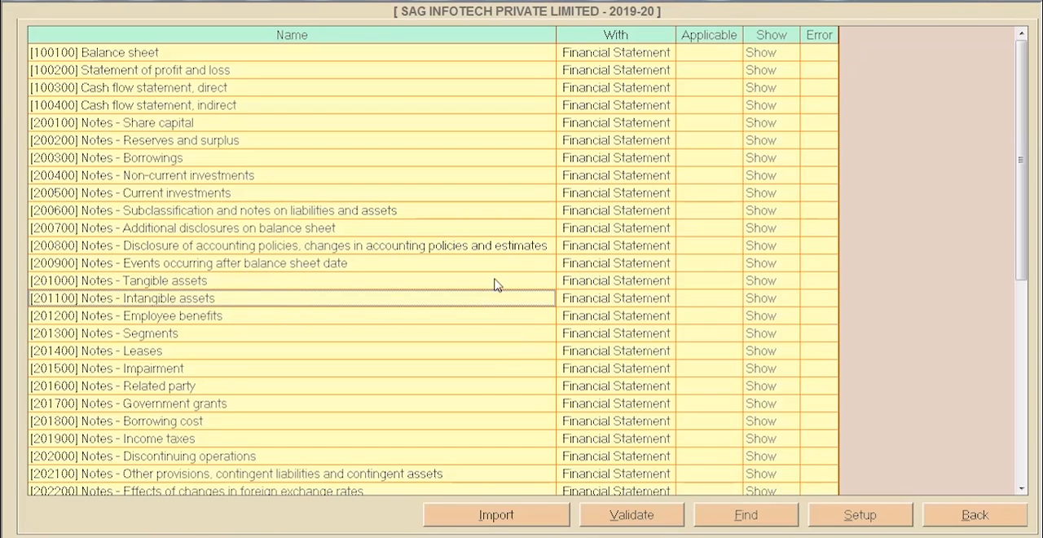
left_click(494, 281)
left_click(954, 517)
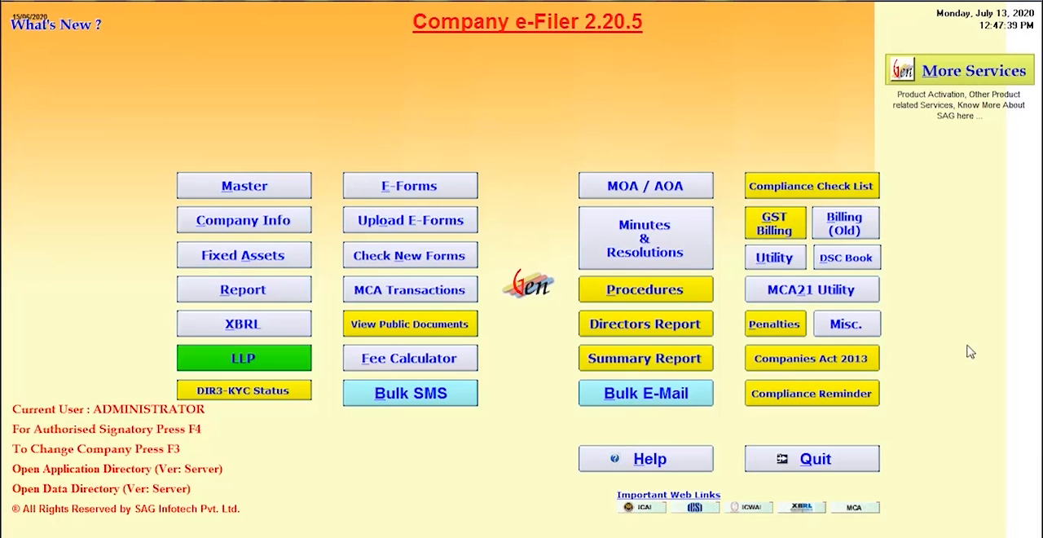
left_click(432, 323)
left_click(466, 131)
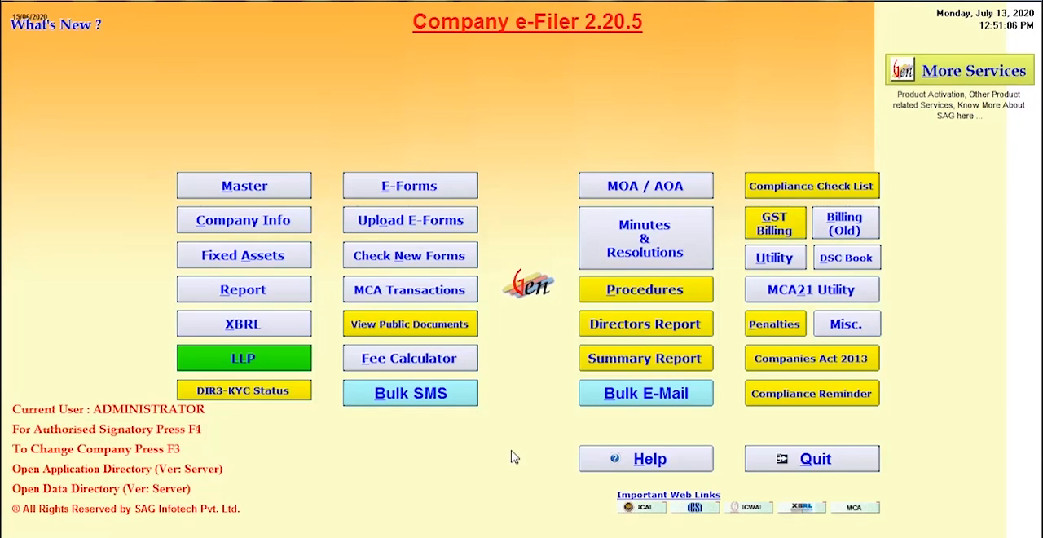
- Show only the board meetings in Minutes & Resolutions and open the meeting dated 30/06/2020
left_click(646, 243)
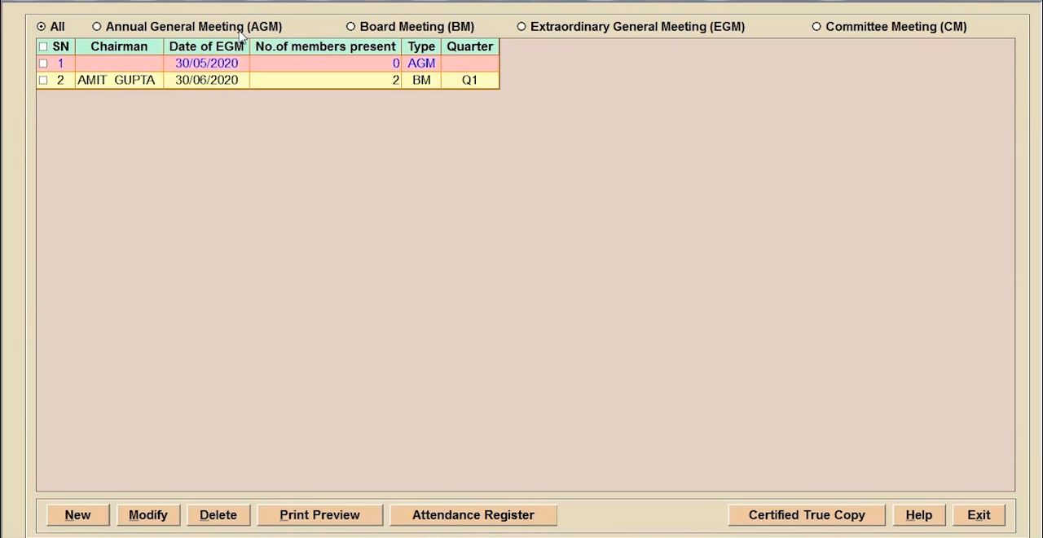
left_click(401, 26)
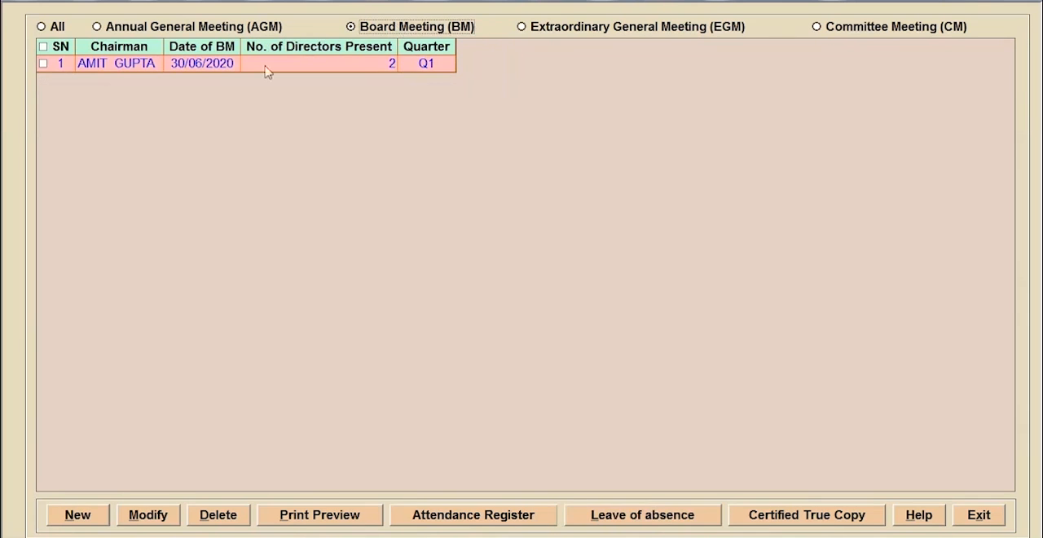
double_click(130, 67)
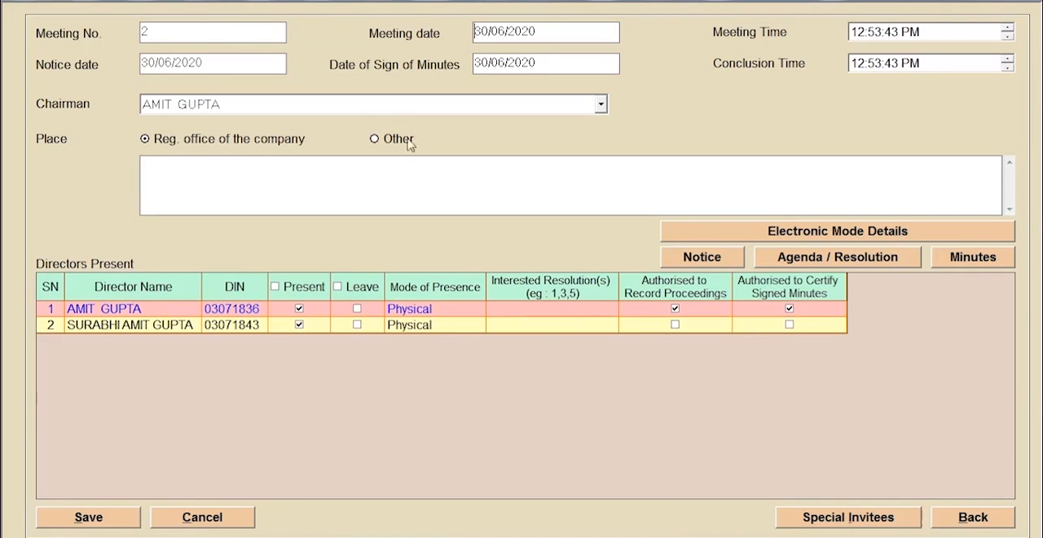
- Add the Directors-related Board resolution "To Propose a scheme of loans to Directors KMP" to the meeting's agenda
left_click(870, 259)
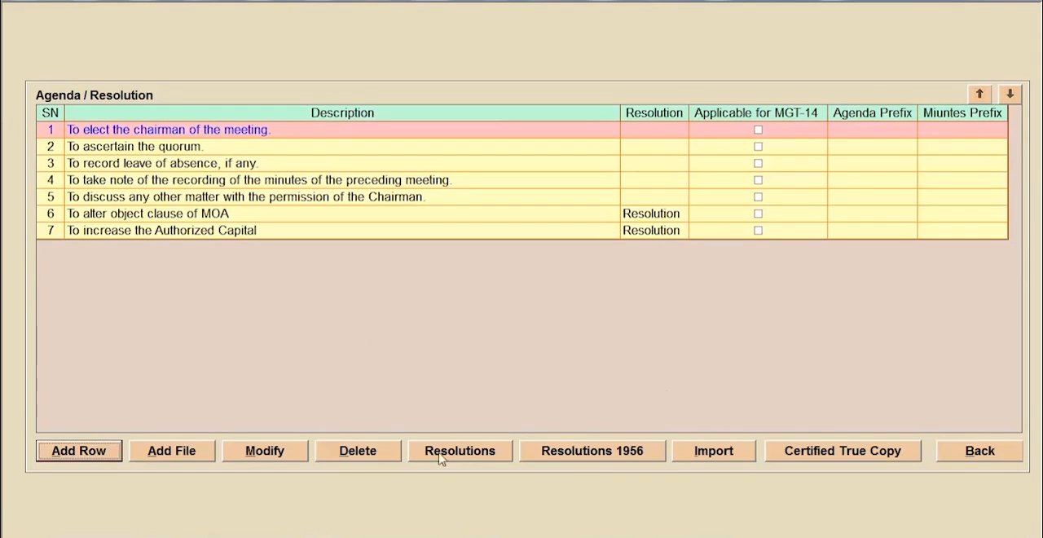
left_click(436, 454)
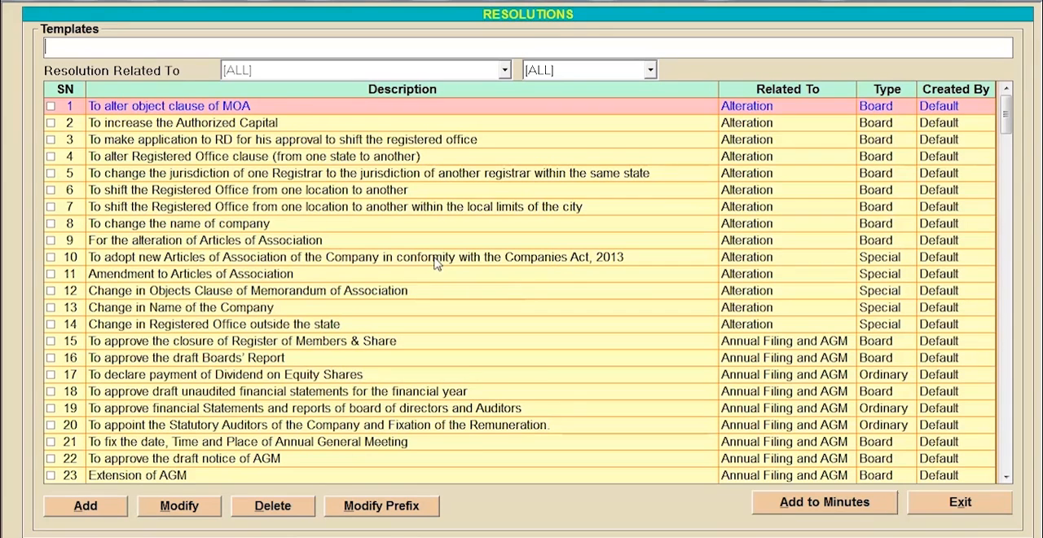
left_click(483, 73)
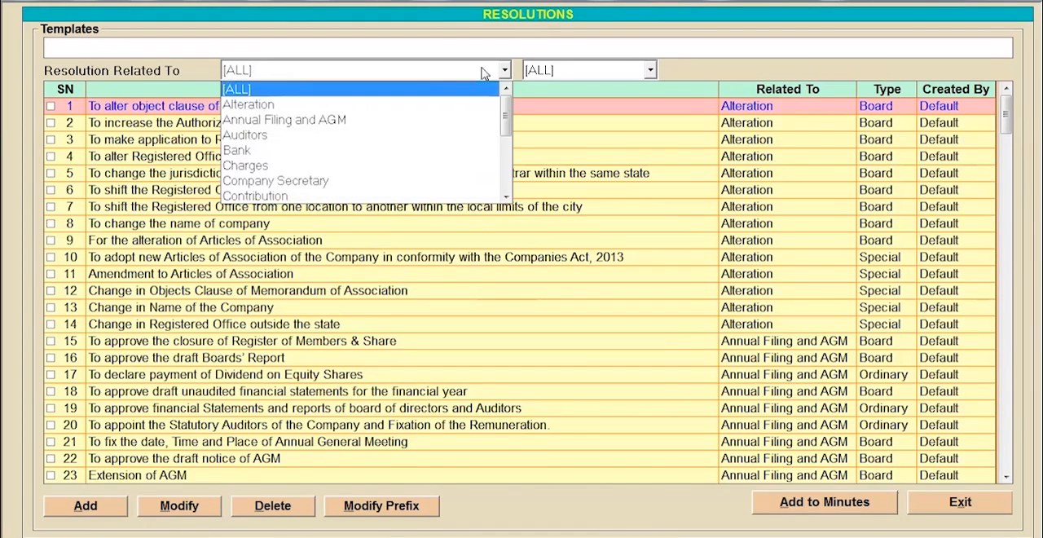
scroll(326, 167, "down", 2)
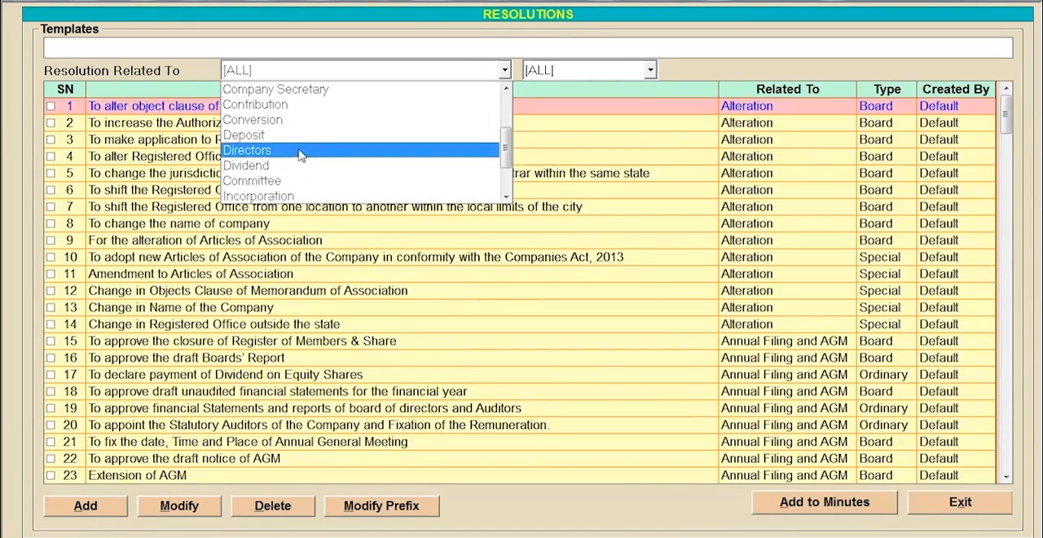
left_click(299, 155)
left_click(588, 75)
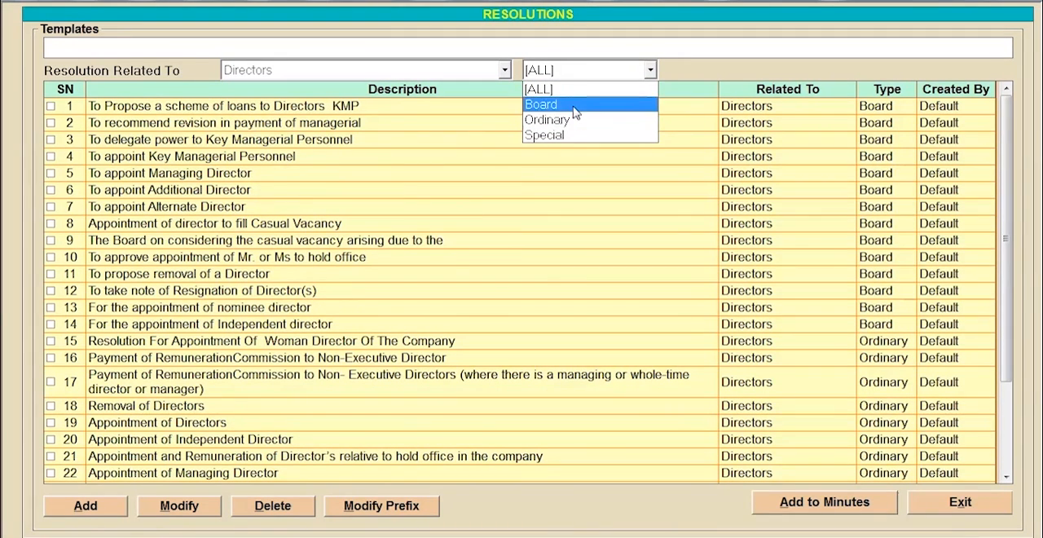
left_click(575, 106)
left_click(50, 107)
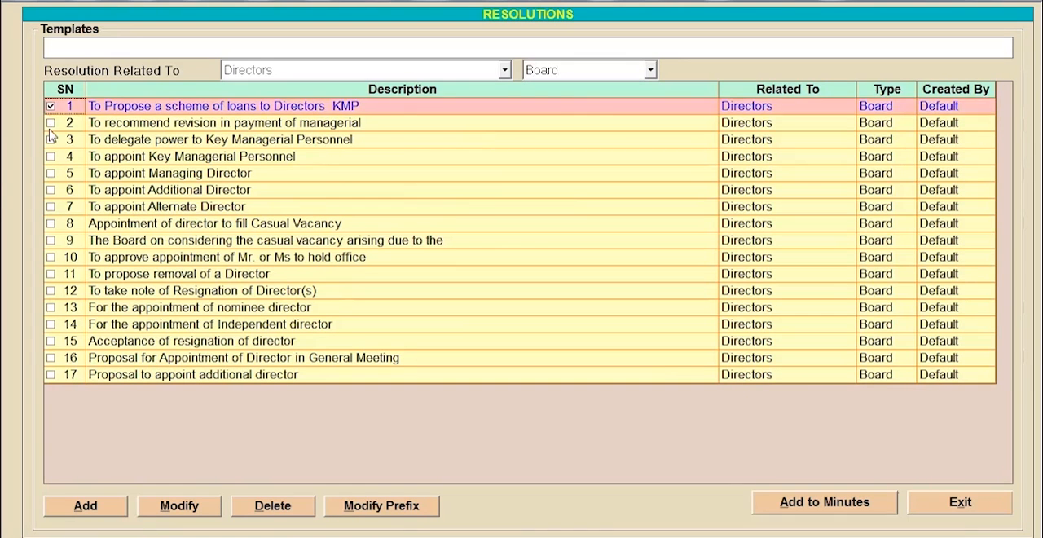
left_click(827, 503)
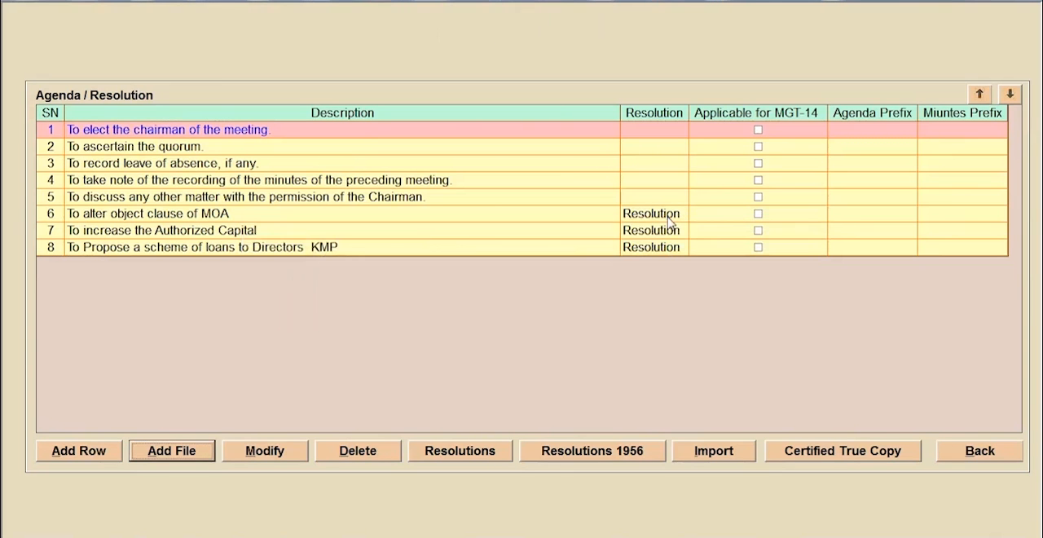
- Filter the resolution templates to Bank and Board, view the form for adding a new template, and cancel it
left_click(466, 452)
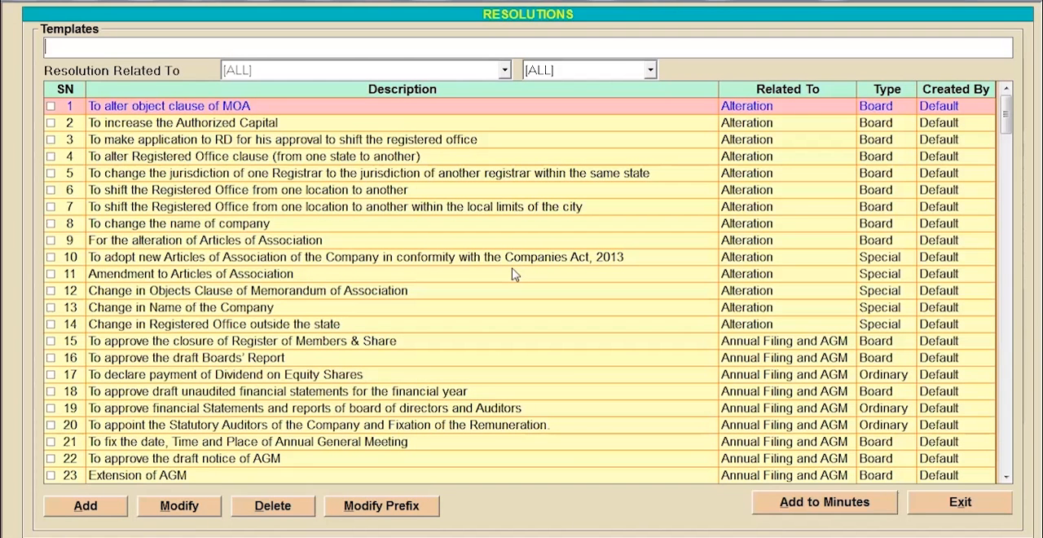
left_click(105, 506)
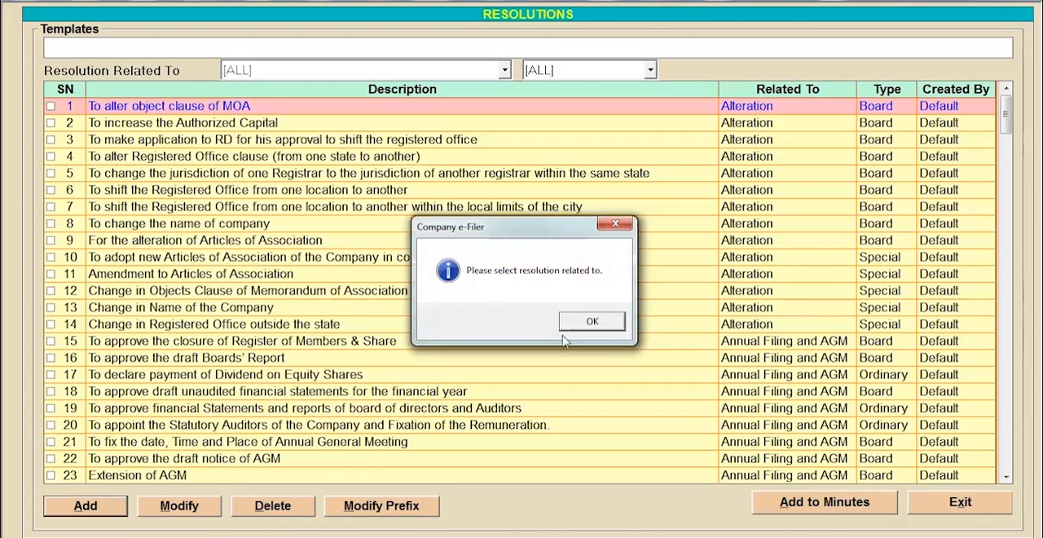
left_click(563, 328)
left_click(457, 72)
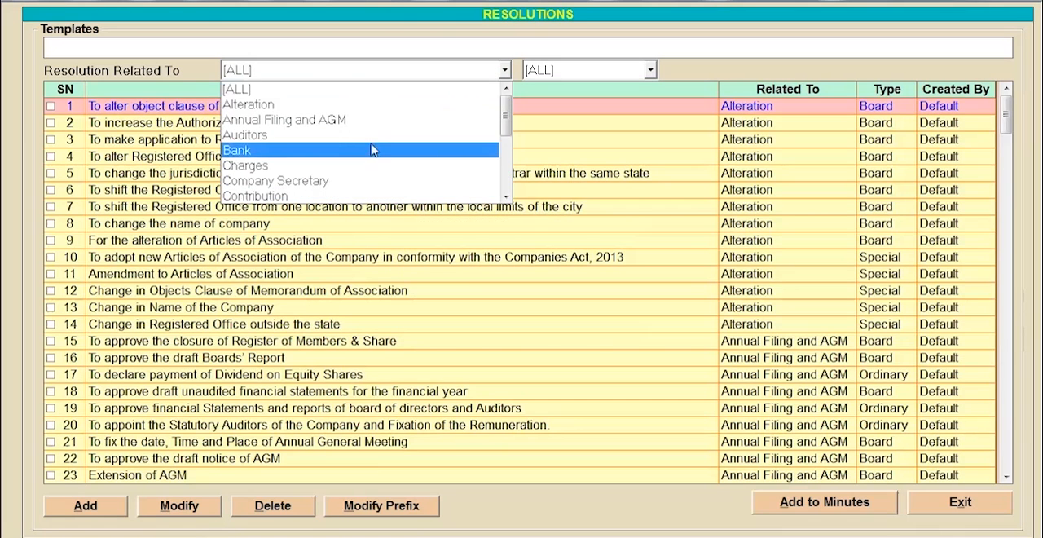
left_click(372, 149)
left_click(565, 72)
left_click(550, 105)
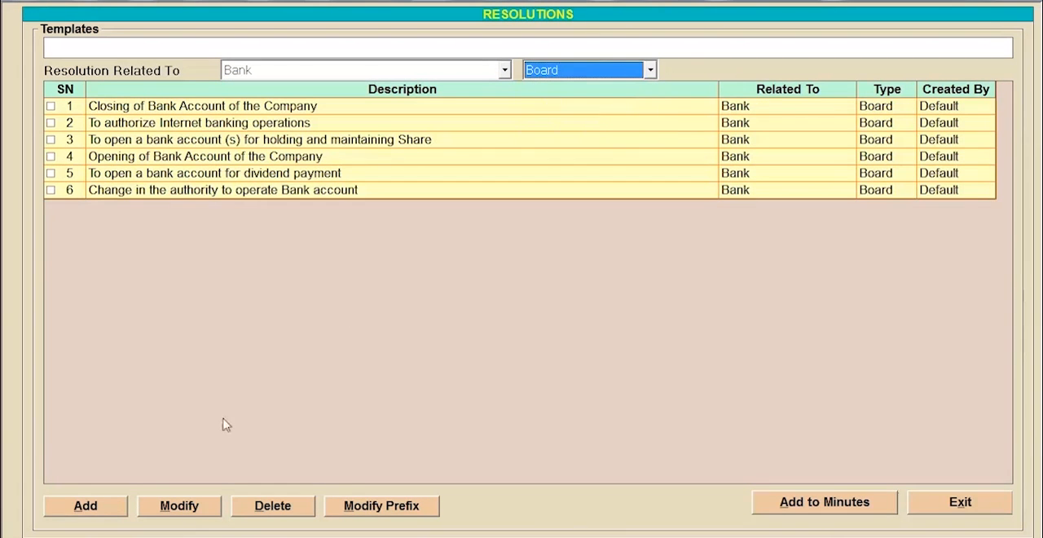
left_click(87, 505)
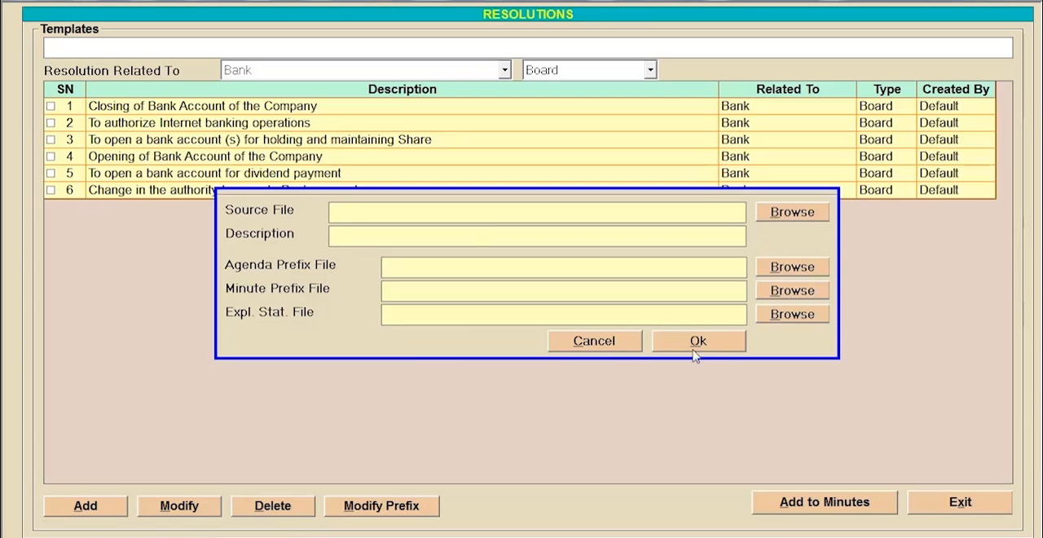
left_click(611, 346)
- Exit the resolution templates and agenda, and save the board meeting dated 30/06/2020
left_click(992, 505)
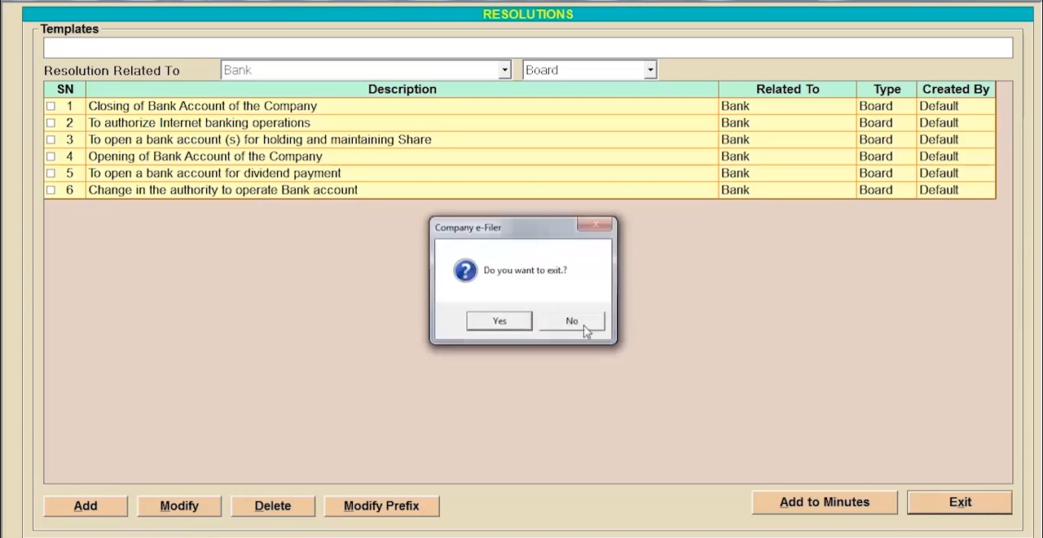
left_click(513, 324)
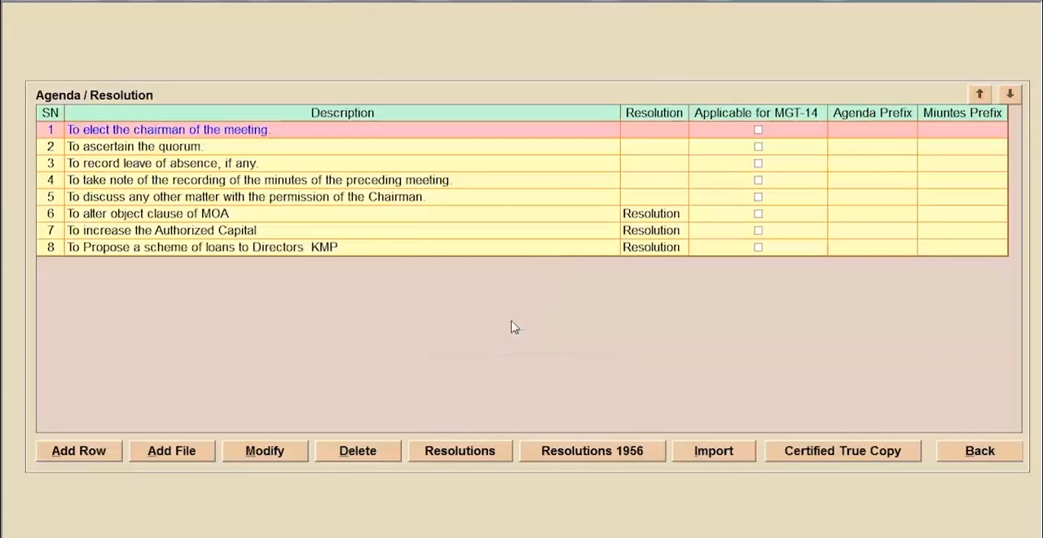
left_click(977, 455)
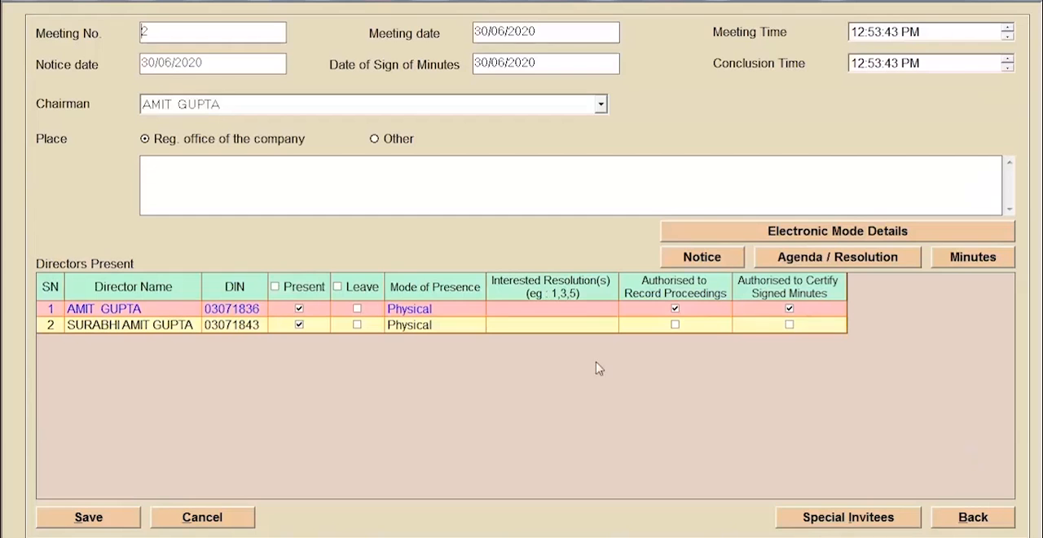
left_click(88, 516)
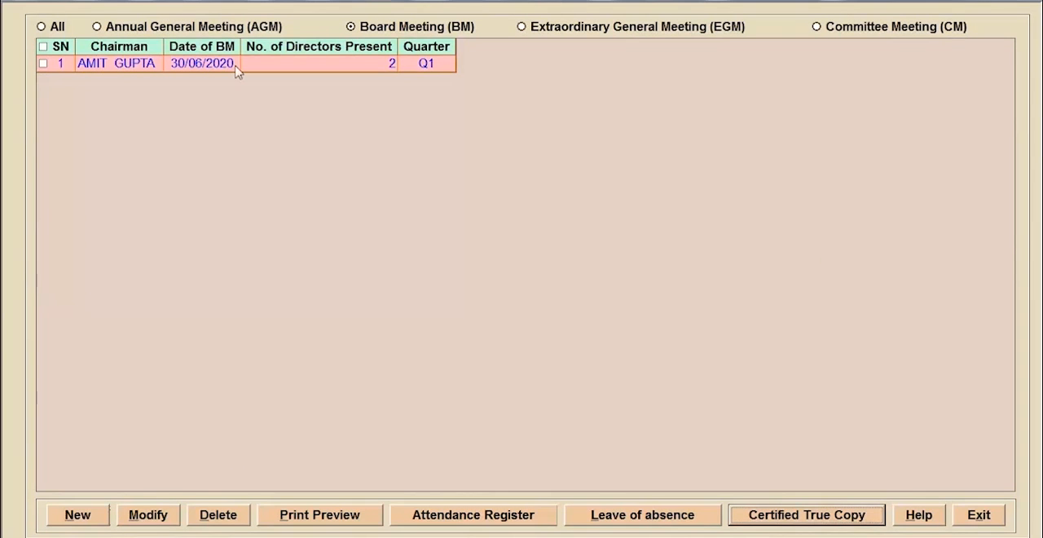
- View the resolutions available for certified true copies of the 30/06/2020 board meeting, and exit the register and Minutes & Resolutions
left_click(233, 66)
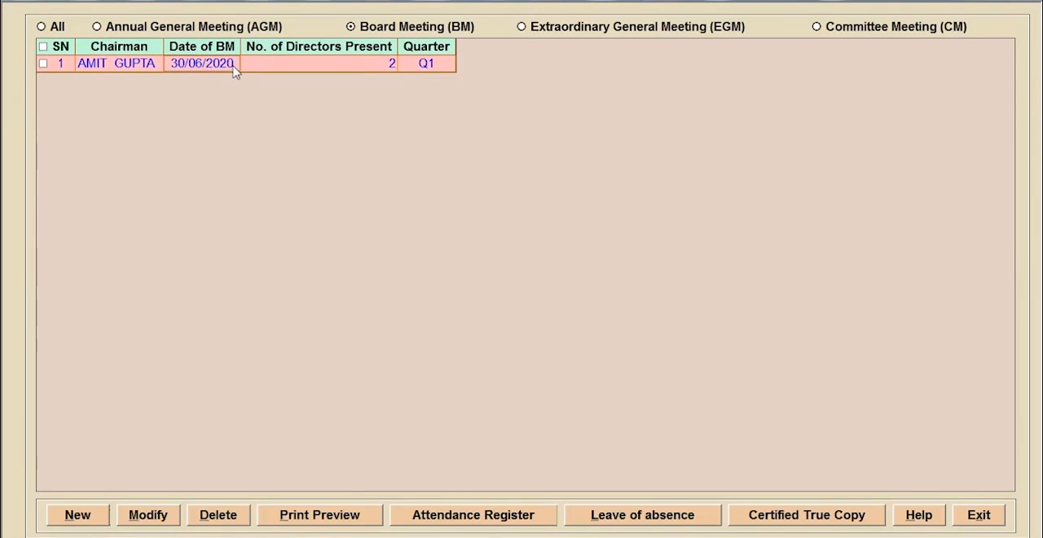
left_click(768, 517)
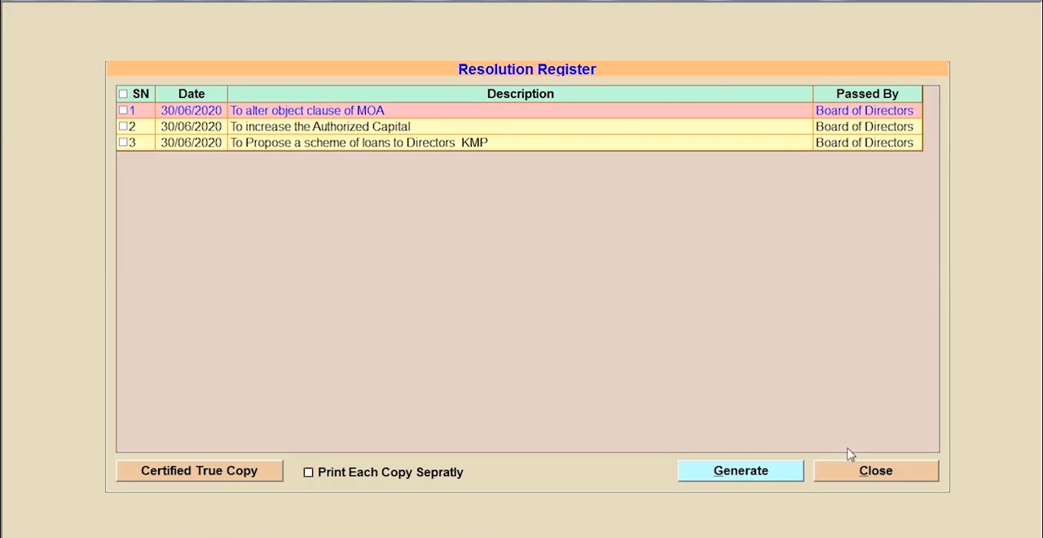
left_click(863, 471)
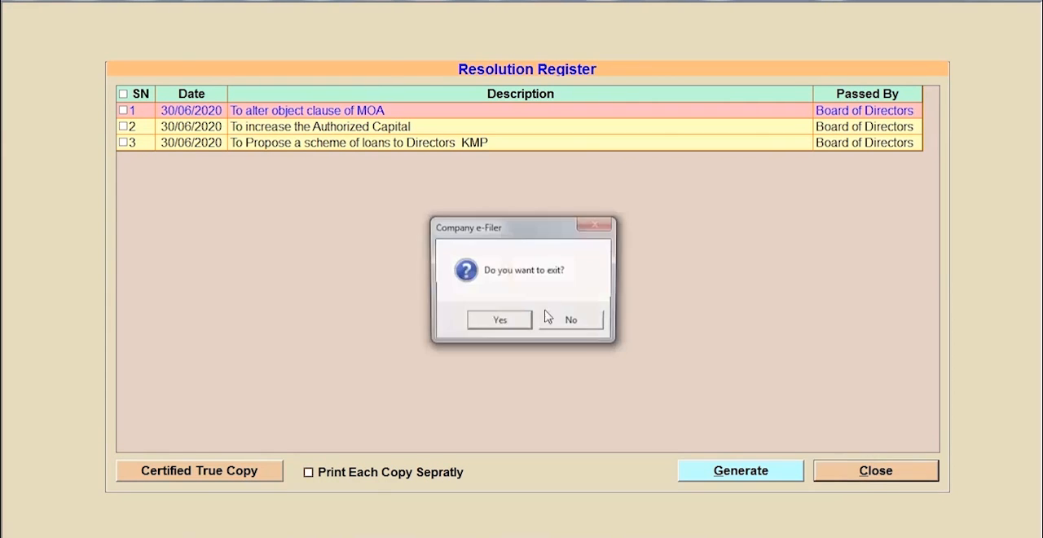
left_click(495, 322)
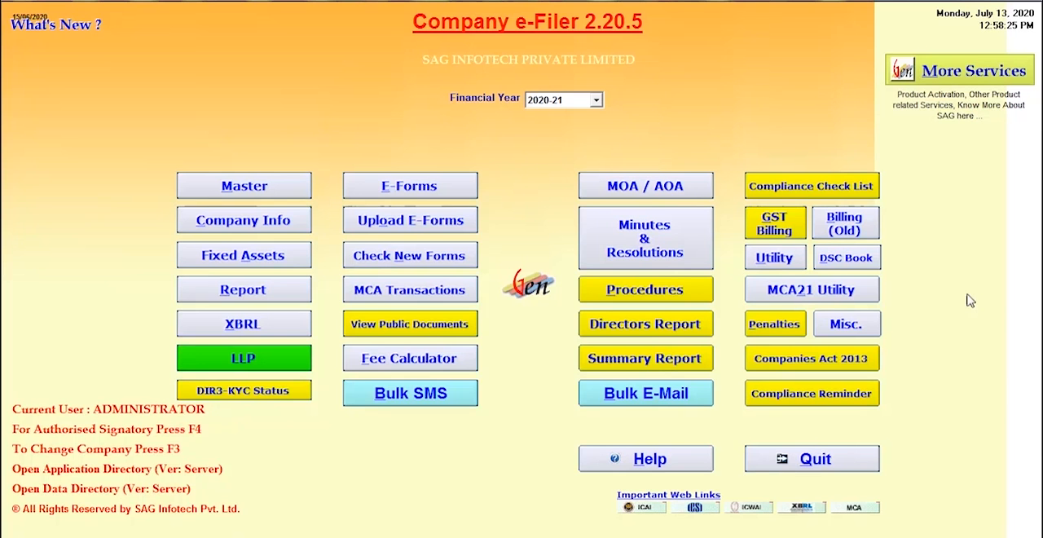
- Look through the Directors Report templates, from Form MGT-9 and Auditors Report to CARO, and close the list
left_click(663, 325)
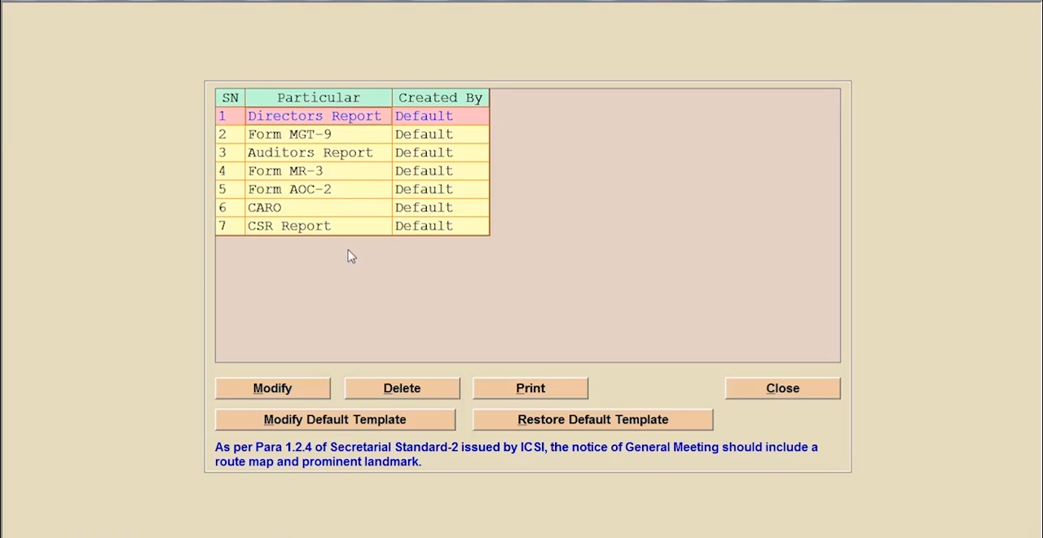
left_click(346, 144)
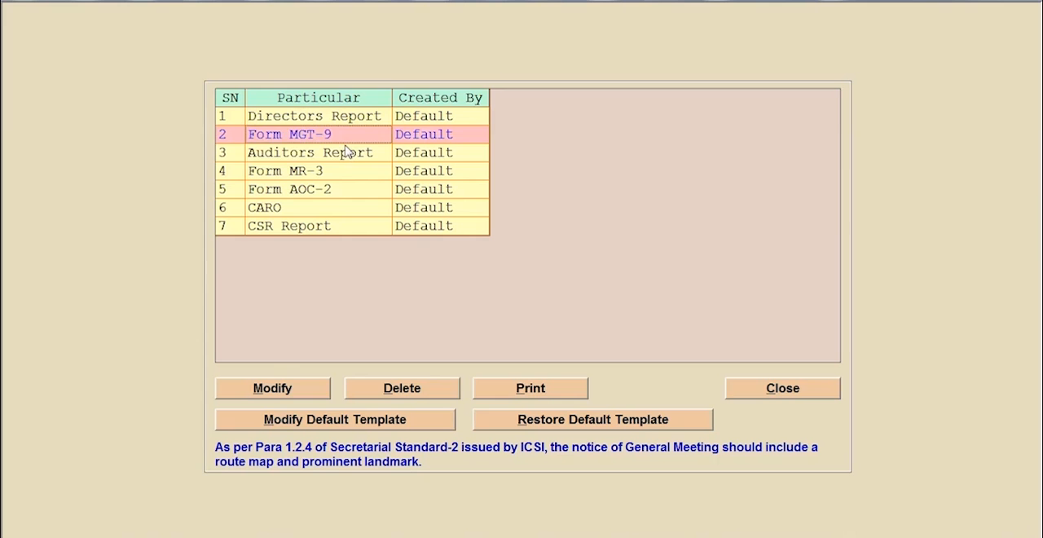
left_click(348, 155)
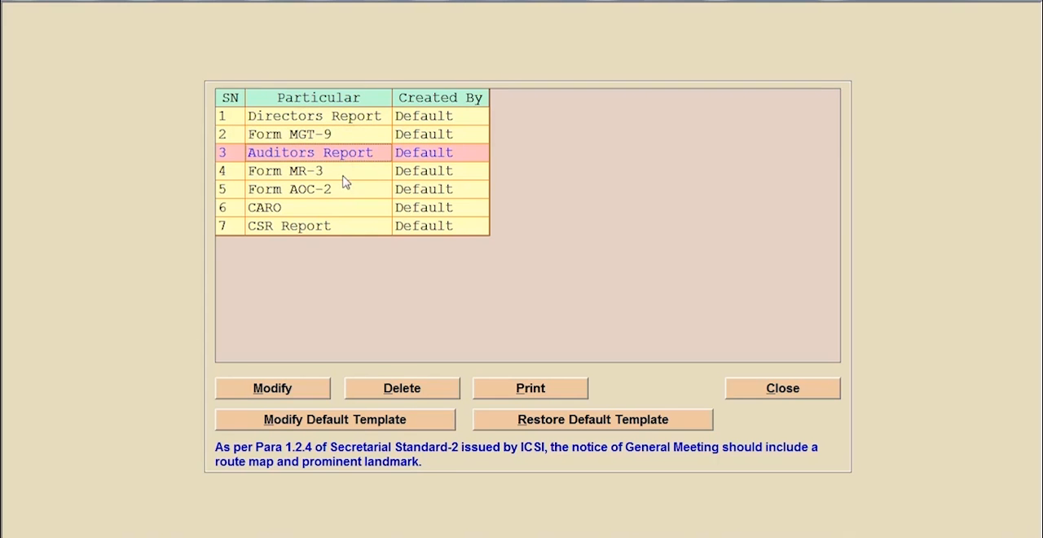
left_click(343, 176)
left_click(348, 193)
left_click(348, 207)
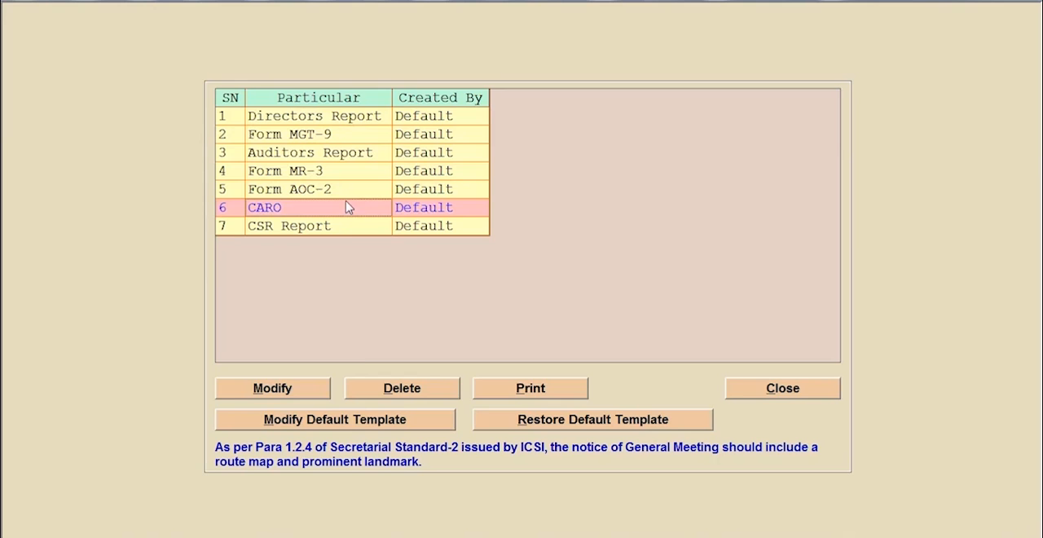
left_click(740, 383)
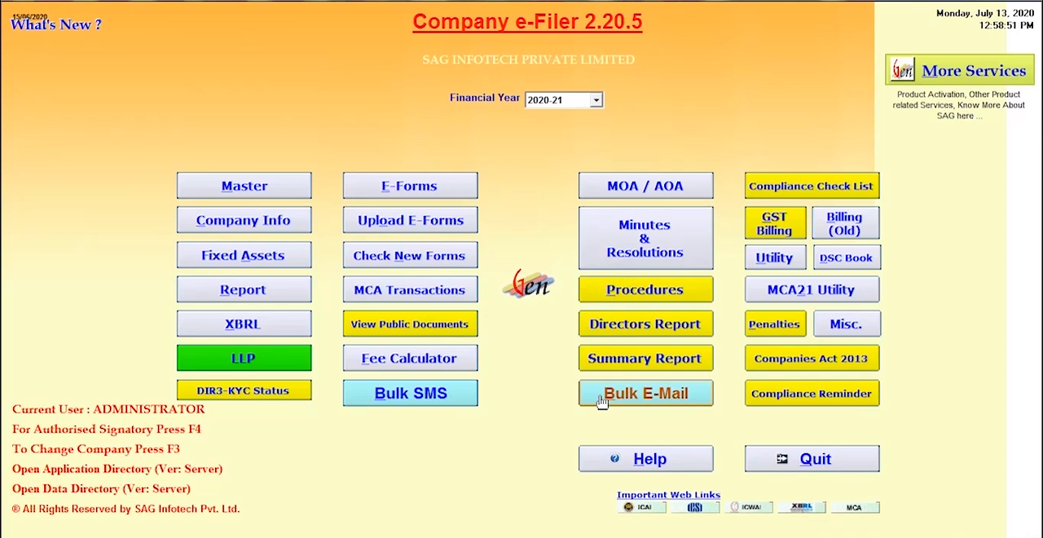
- Generate the company's Summary Report from the incorporation date to 13/07/2020, review its sections, and exit the report
left_click(632, 359)
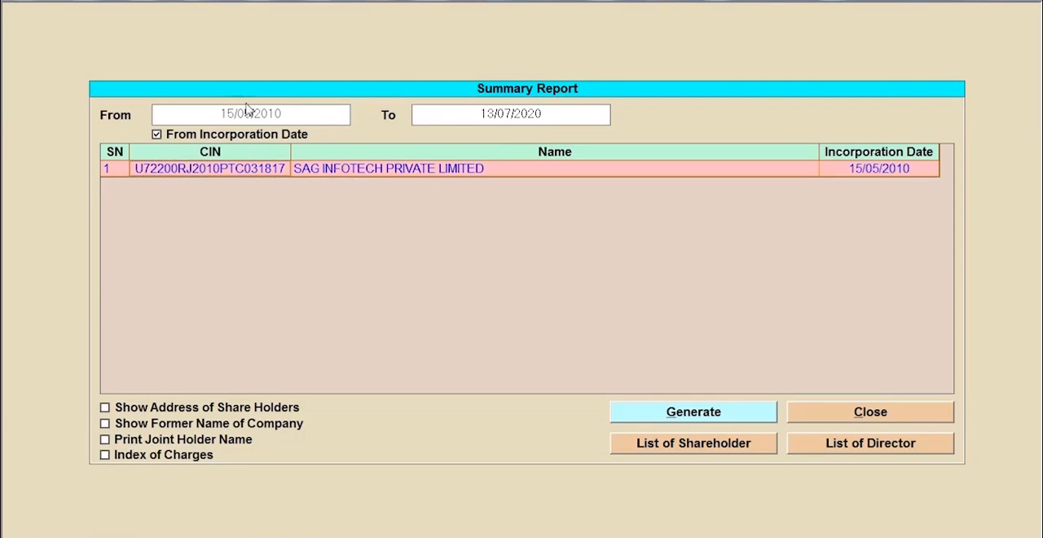
left_click(717, 419)
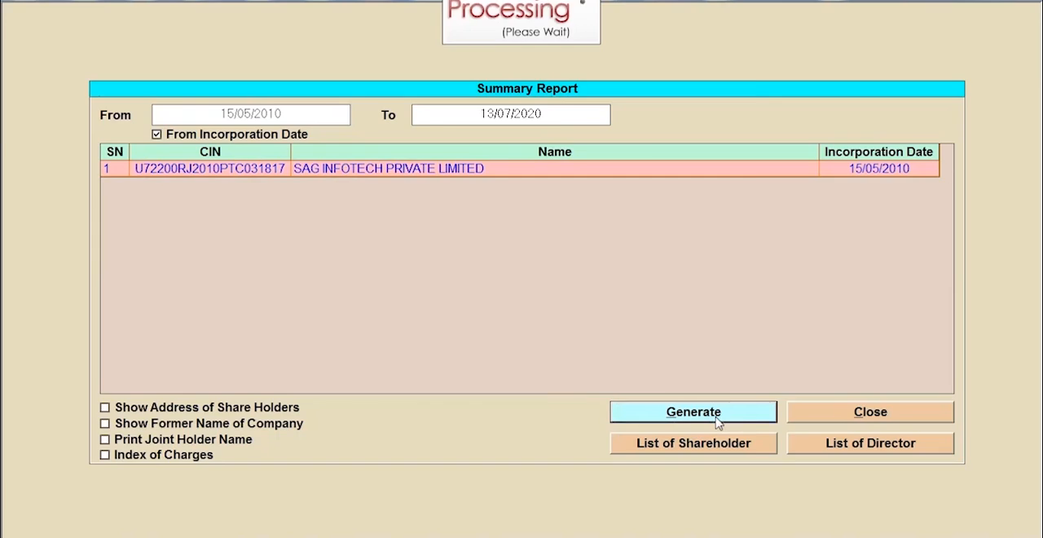
scroll(561, 292, "down", 15)
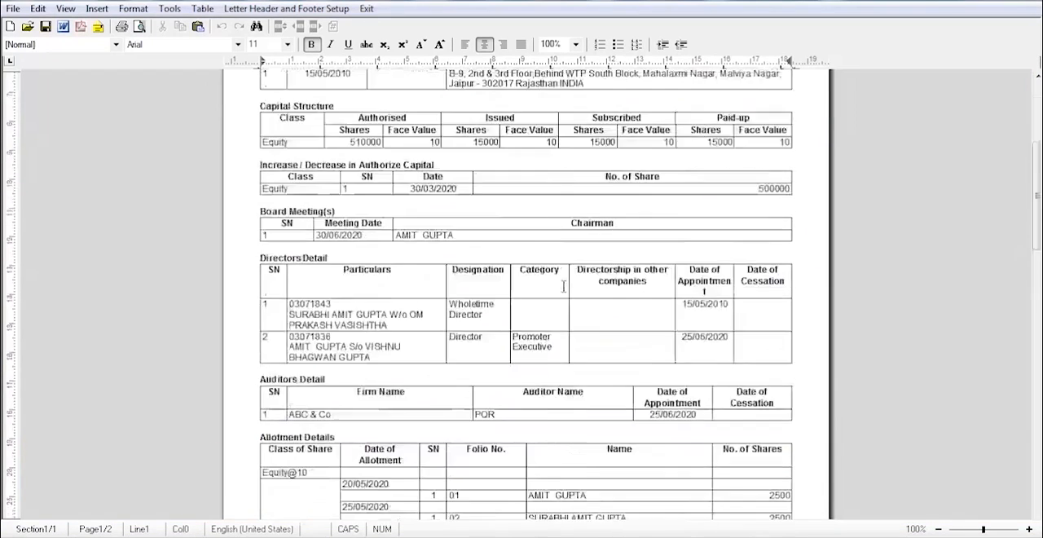
scroll(561, 297, "up", 15)
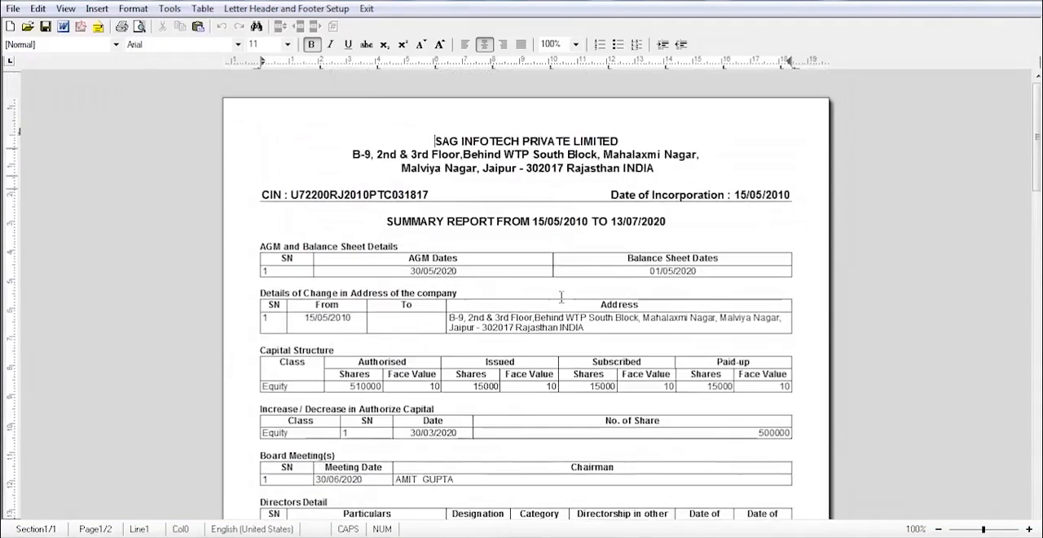
scroll(517, 288, "down", 5)
scroll(516, 289, "up", 1)
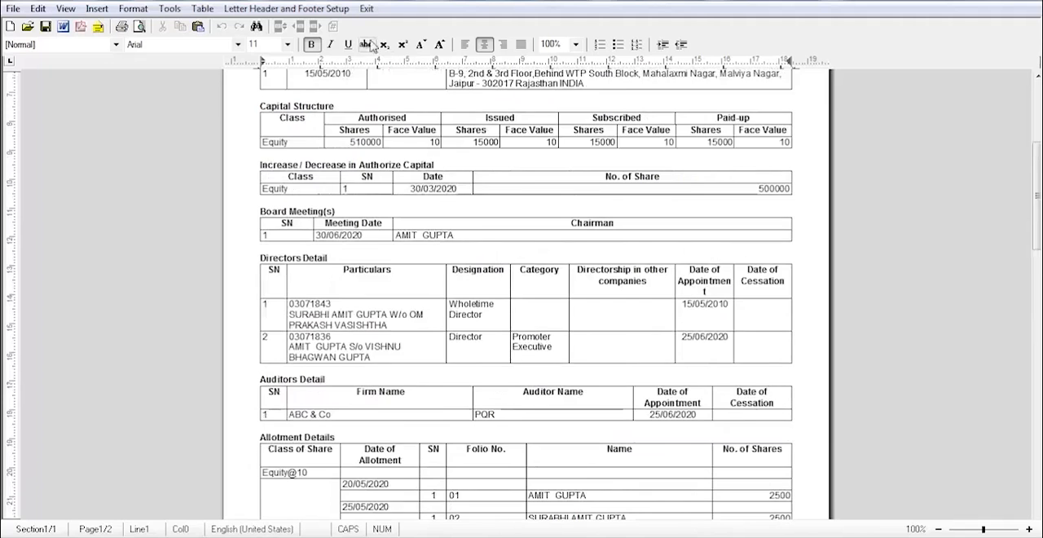
left_click(366, 8)
left_click(851, 414)
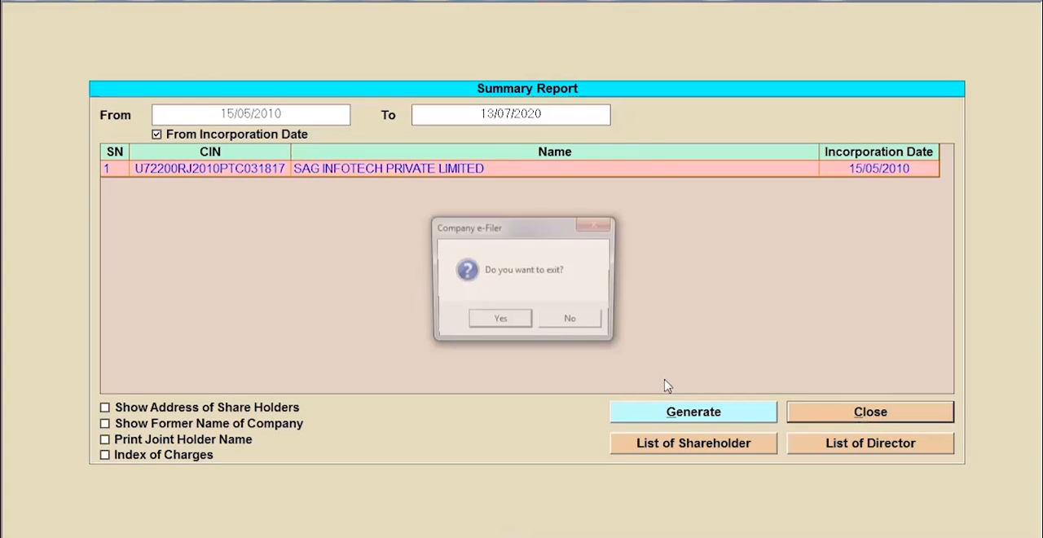
left_click(497, 320)
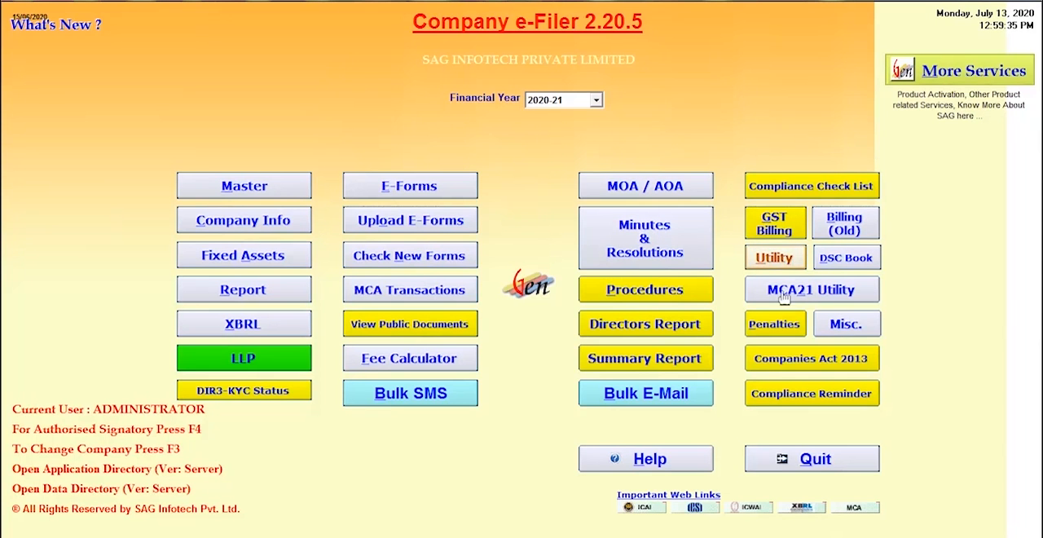
left_click(847, 324)
left_click(999, 275)
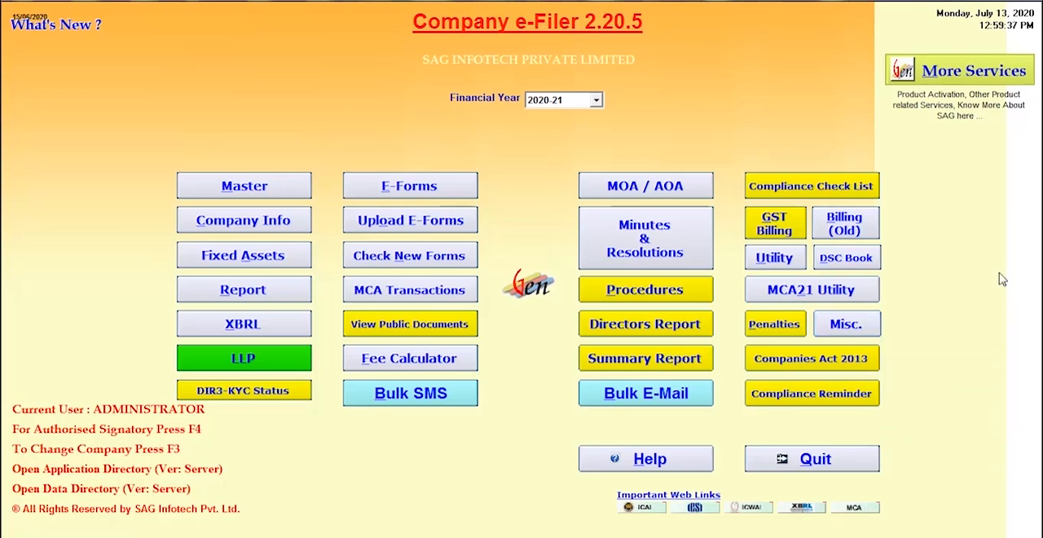